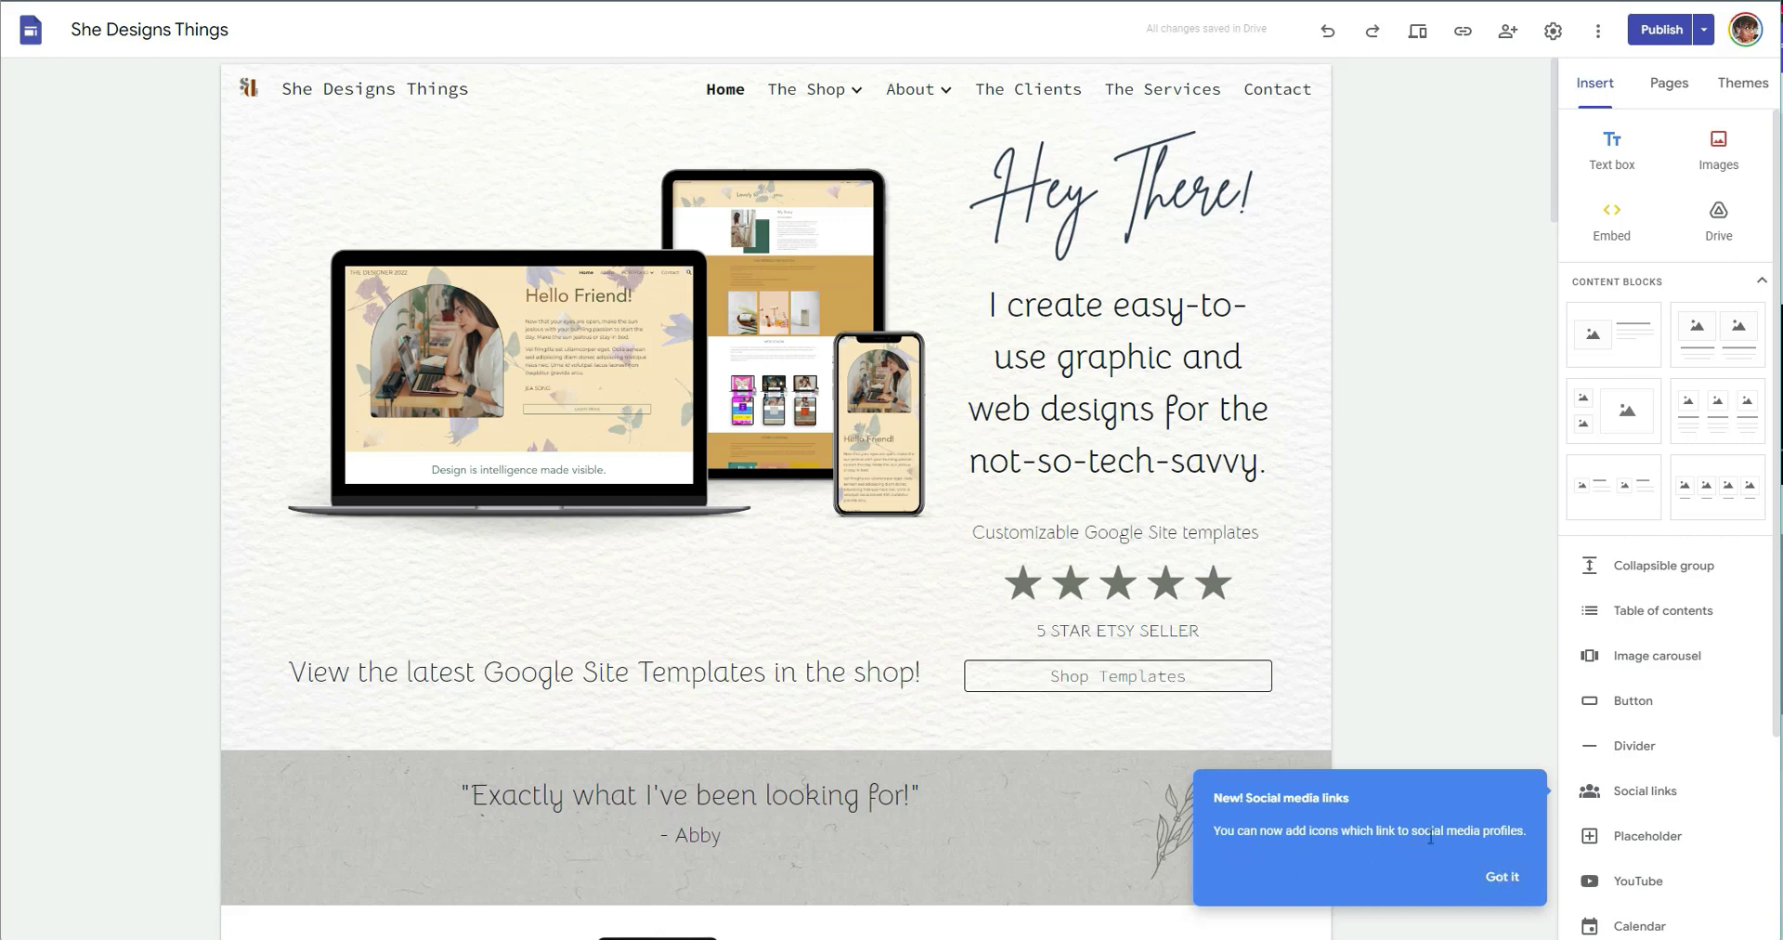
Dismiss the social links announcement, edit the footer, and duplicate the Let's Get Social section.
{"action": "left_click", "coordinate": [1504, 877]}
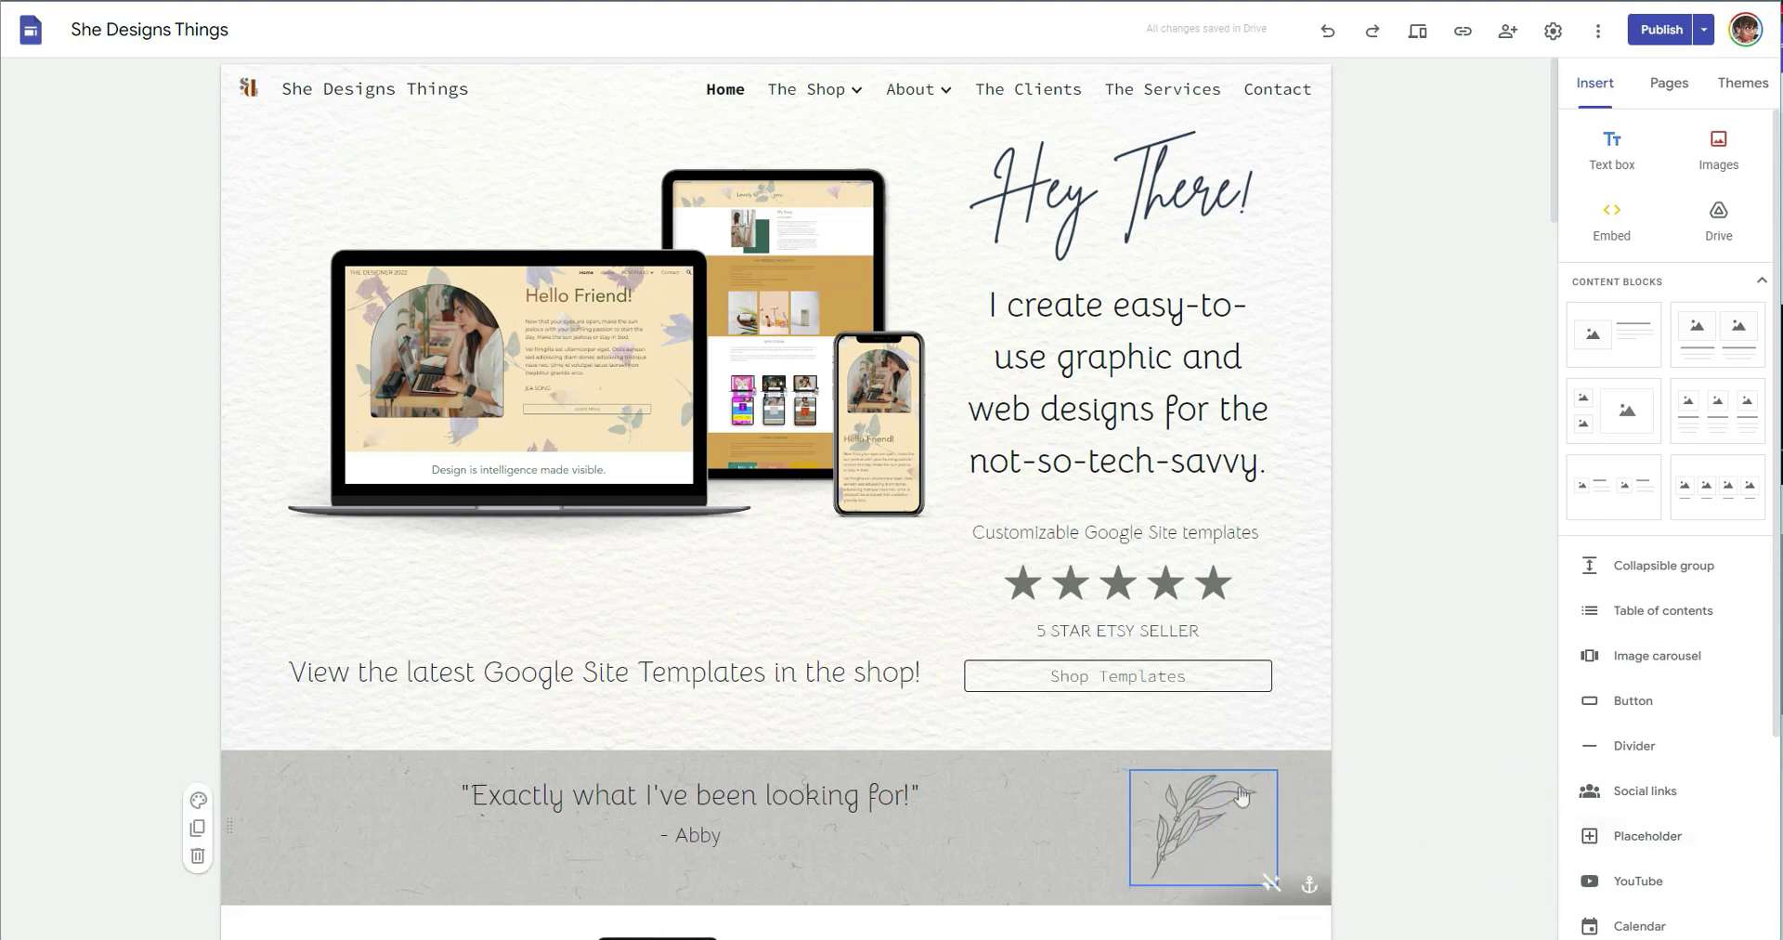
{"action": "scroll", "coordinate": [1242, 796], "scroll_direction": "down", "scroll_amount": 20}
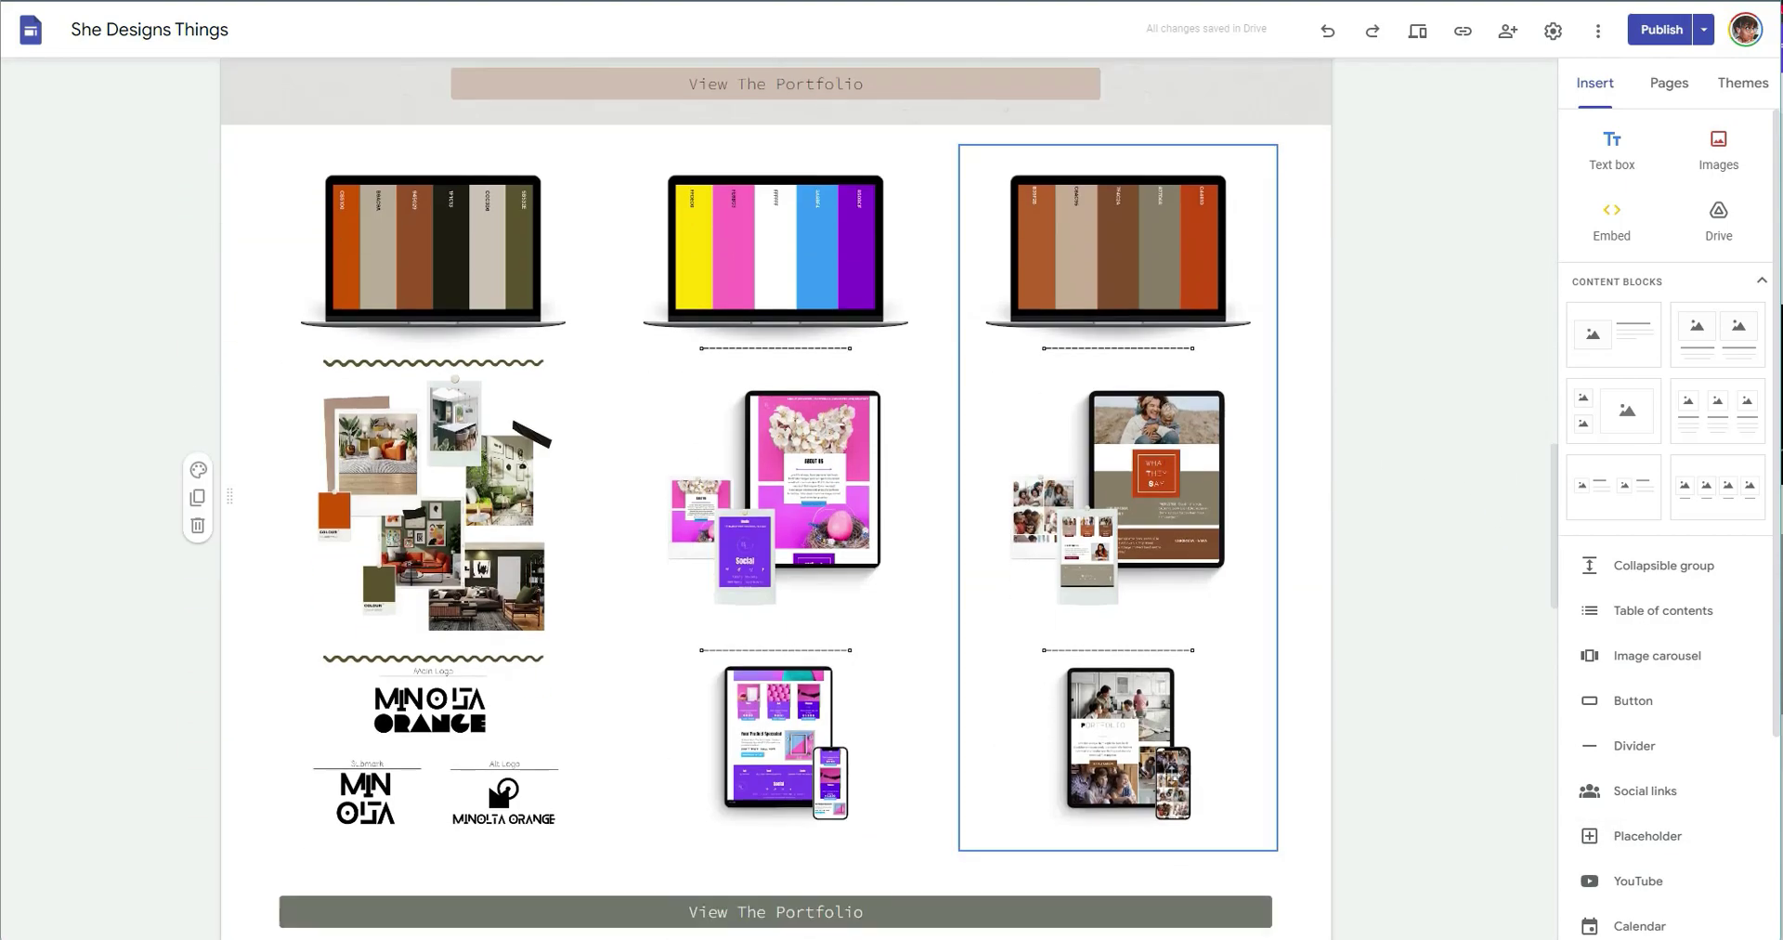
{"action": "scroll", "coordinate": [1101, 780], "scroll_direction": "down", "scroll_amount": 15}
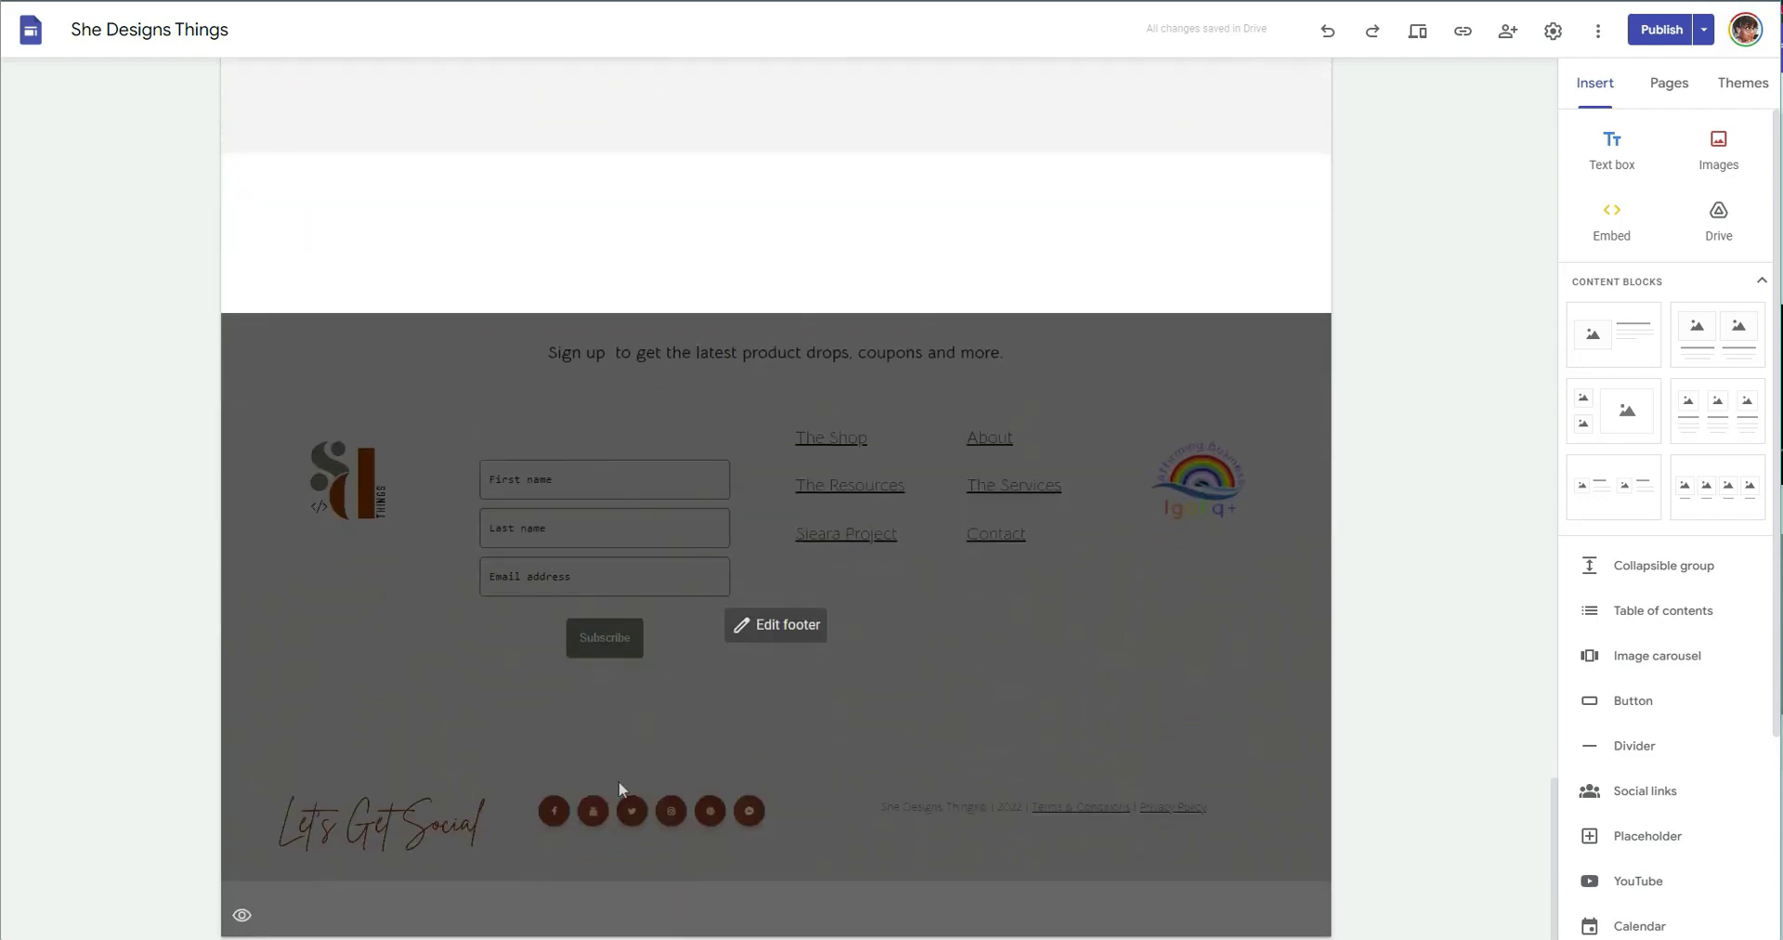
{"action": "left_click", "coordinate": [755, 625]}
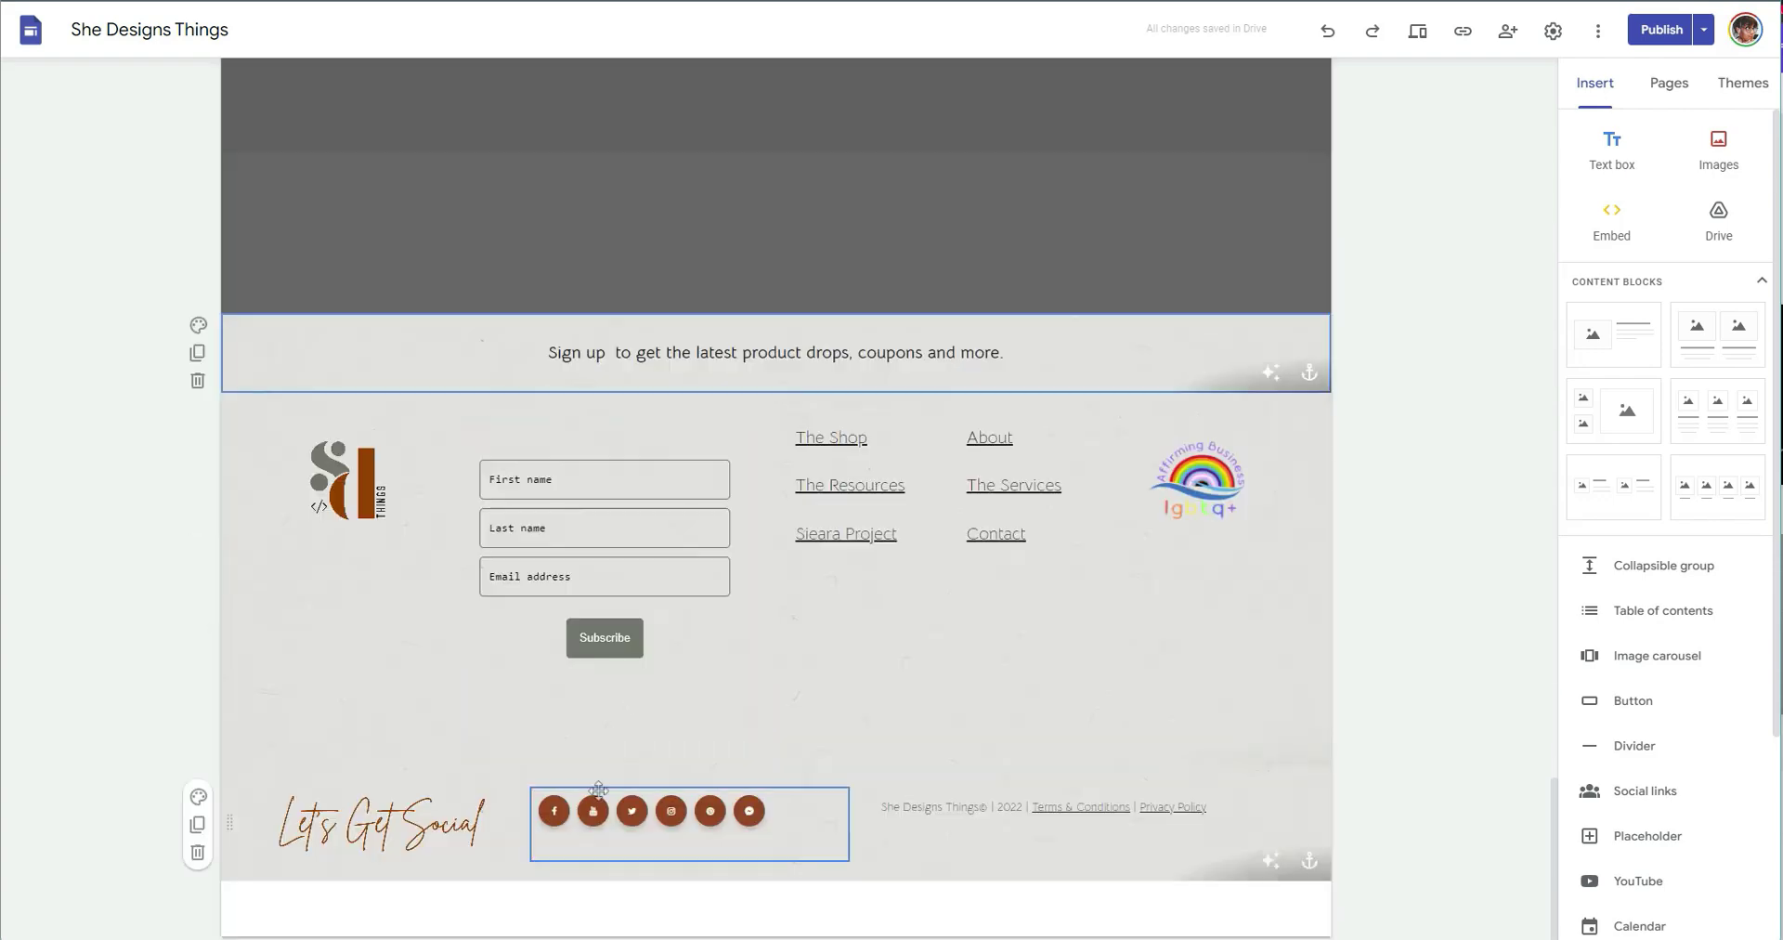
{"action": "left_click", "coordinate": [197, 826]}
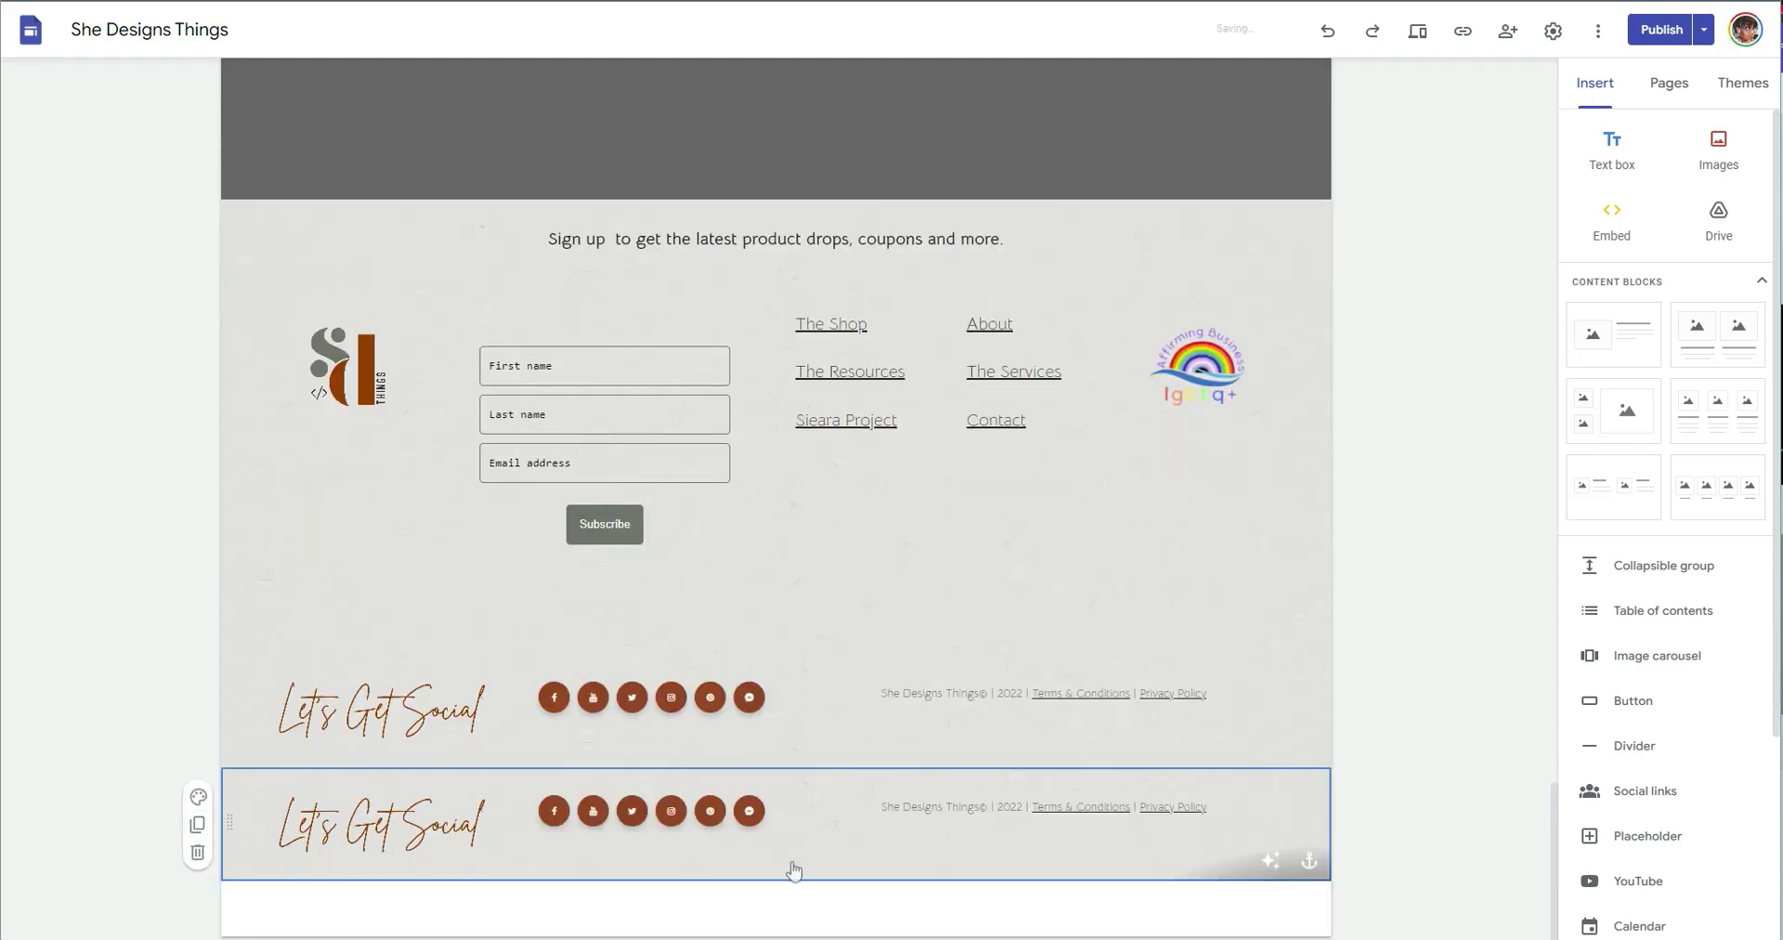
Delete the duplicated section's old icon row and start inserting social links.
{"action": "left_click", "coordinate": [710, 831]}
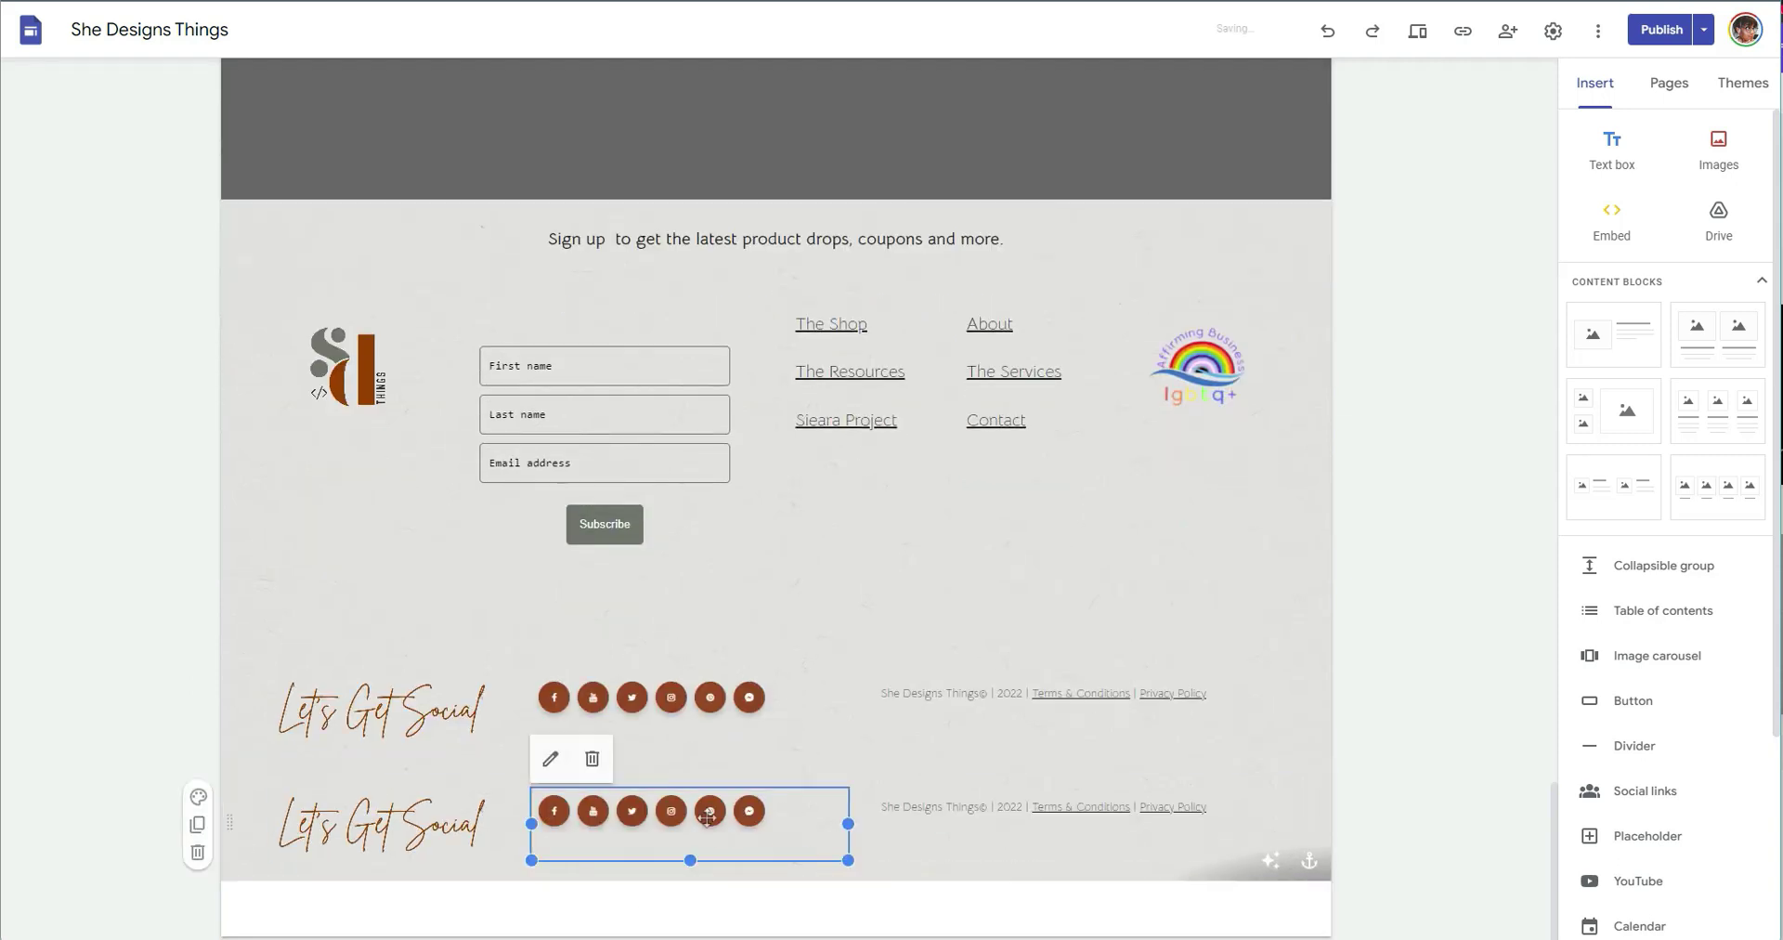
{"action": "left_click", "coordinate": [592, 760]}
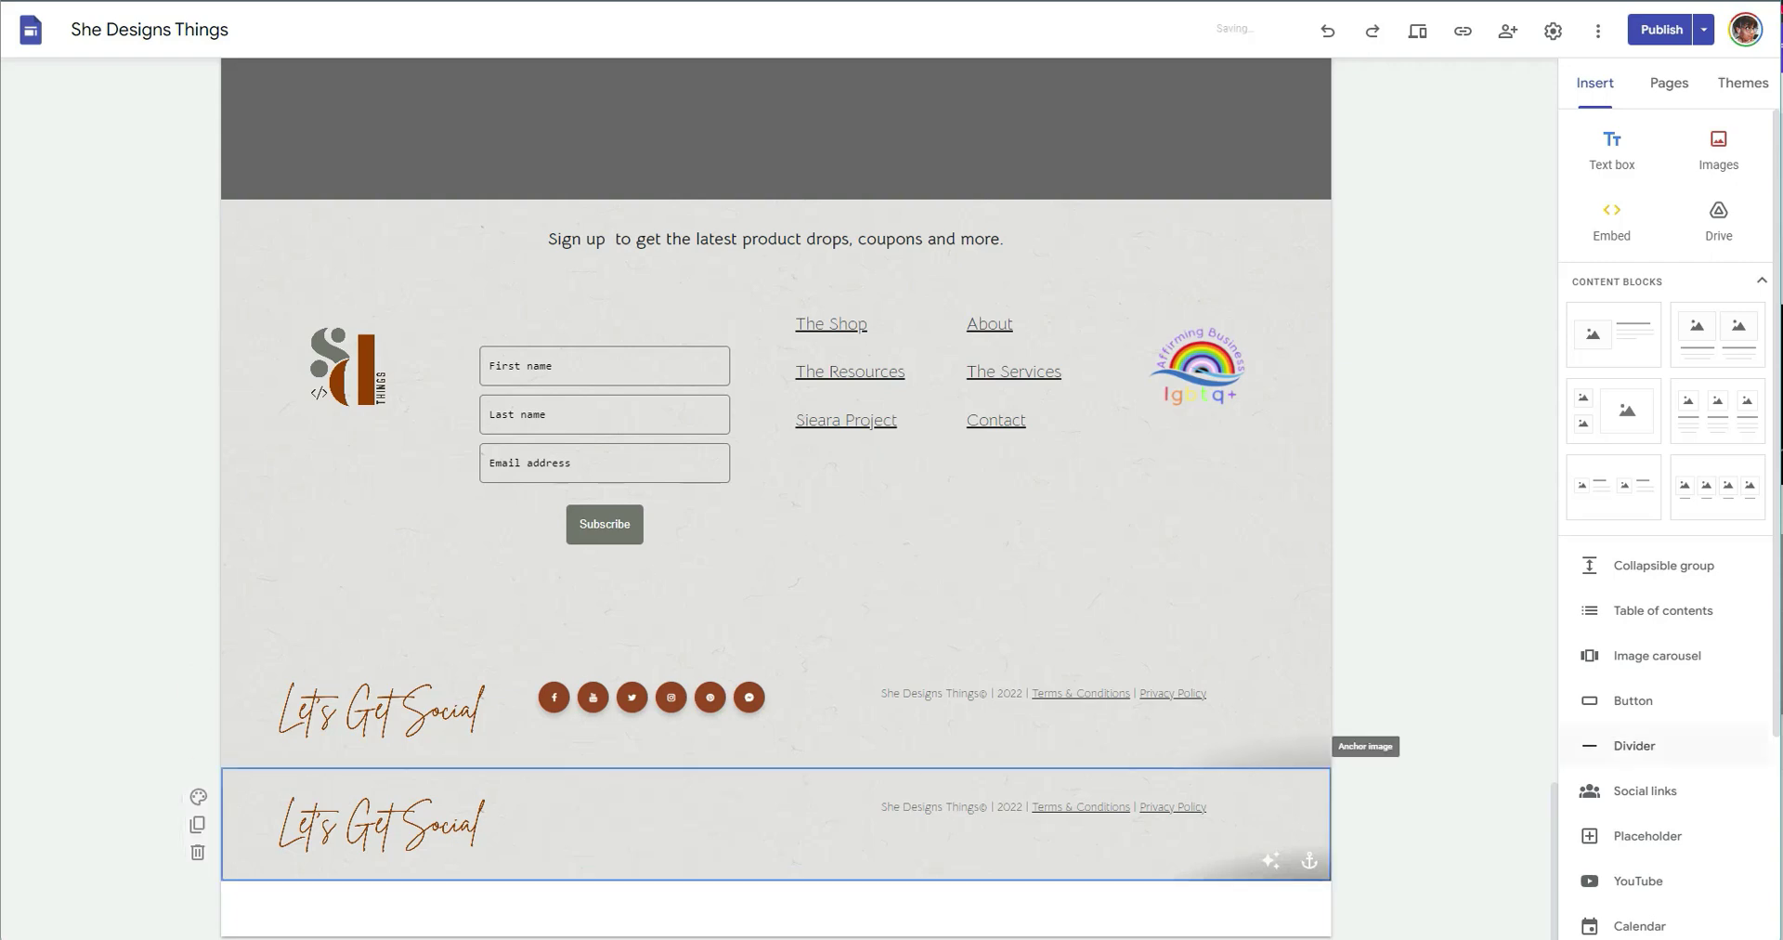
{"action": "left_click", "coordinate": [1615, 793]}
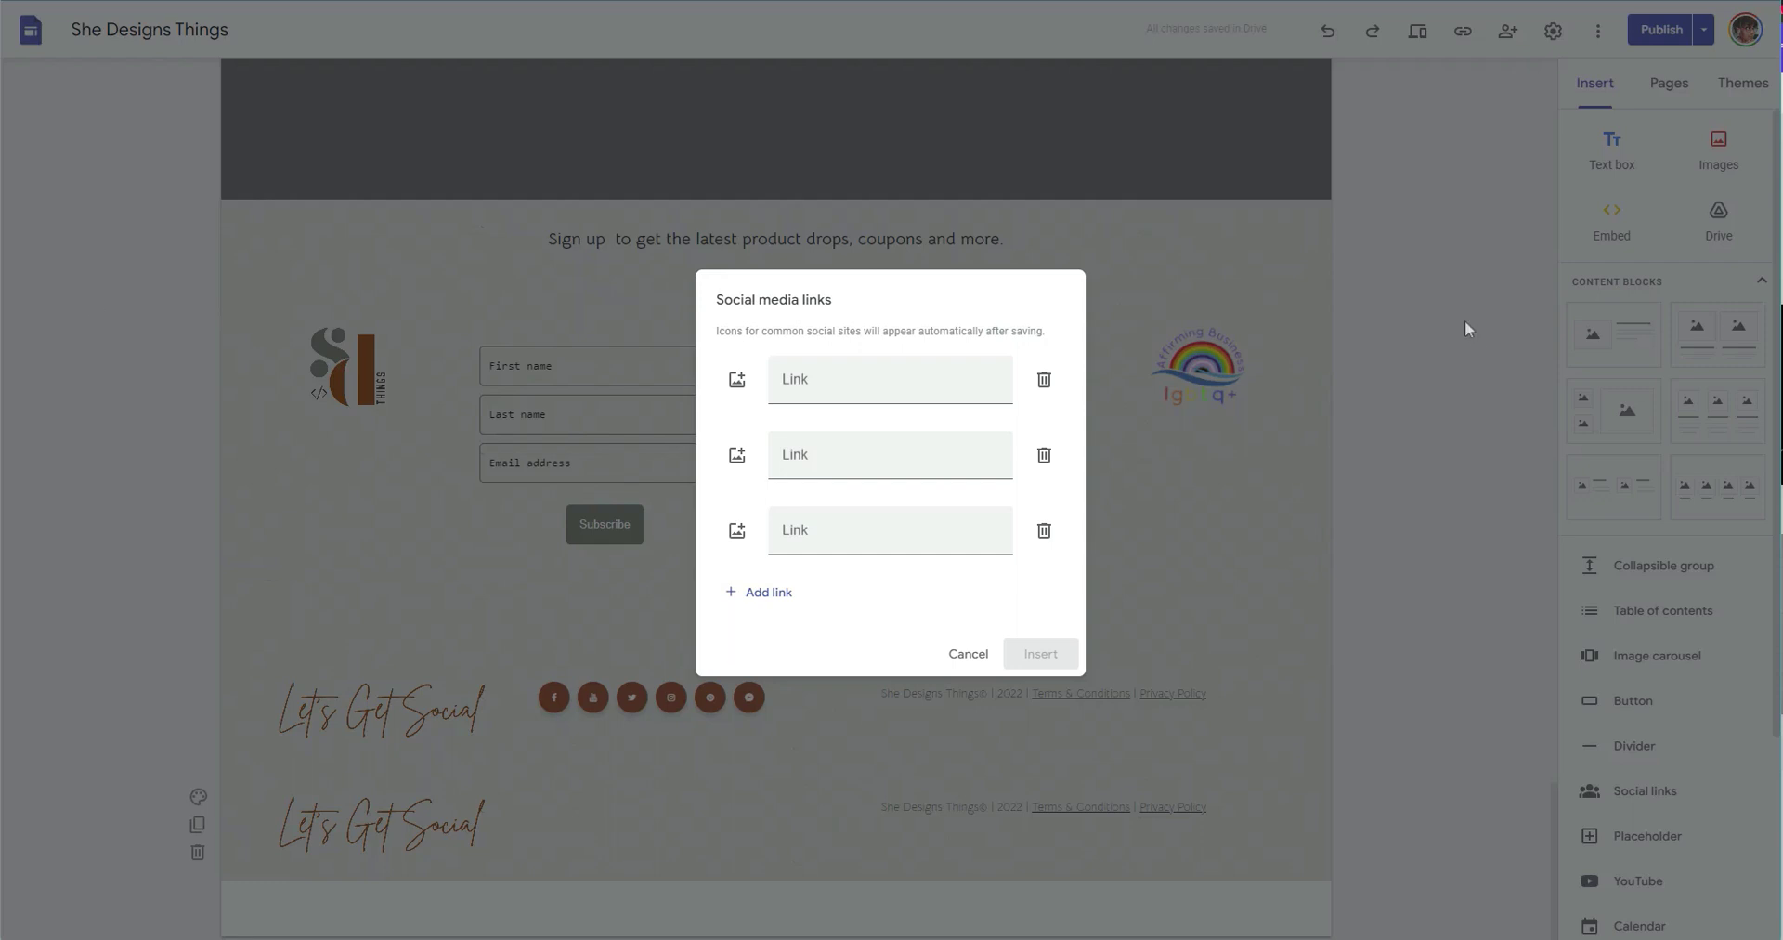
Enter the Facebook address, youtube.com and twitter.com as the three links and insert them.
{"action": "left_click", "coordinate": [921, 370]}
{"action": "type", "text": "https://www.facebook.com/"}
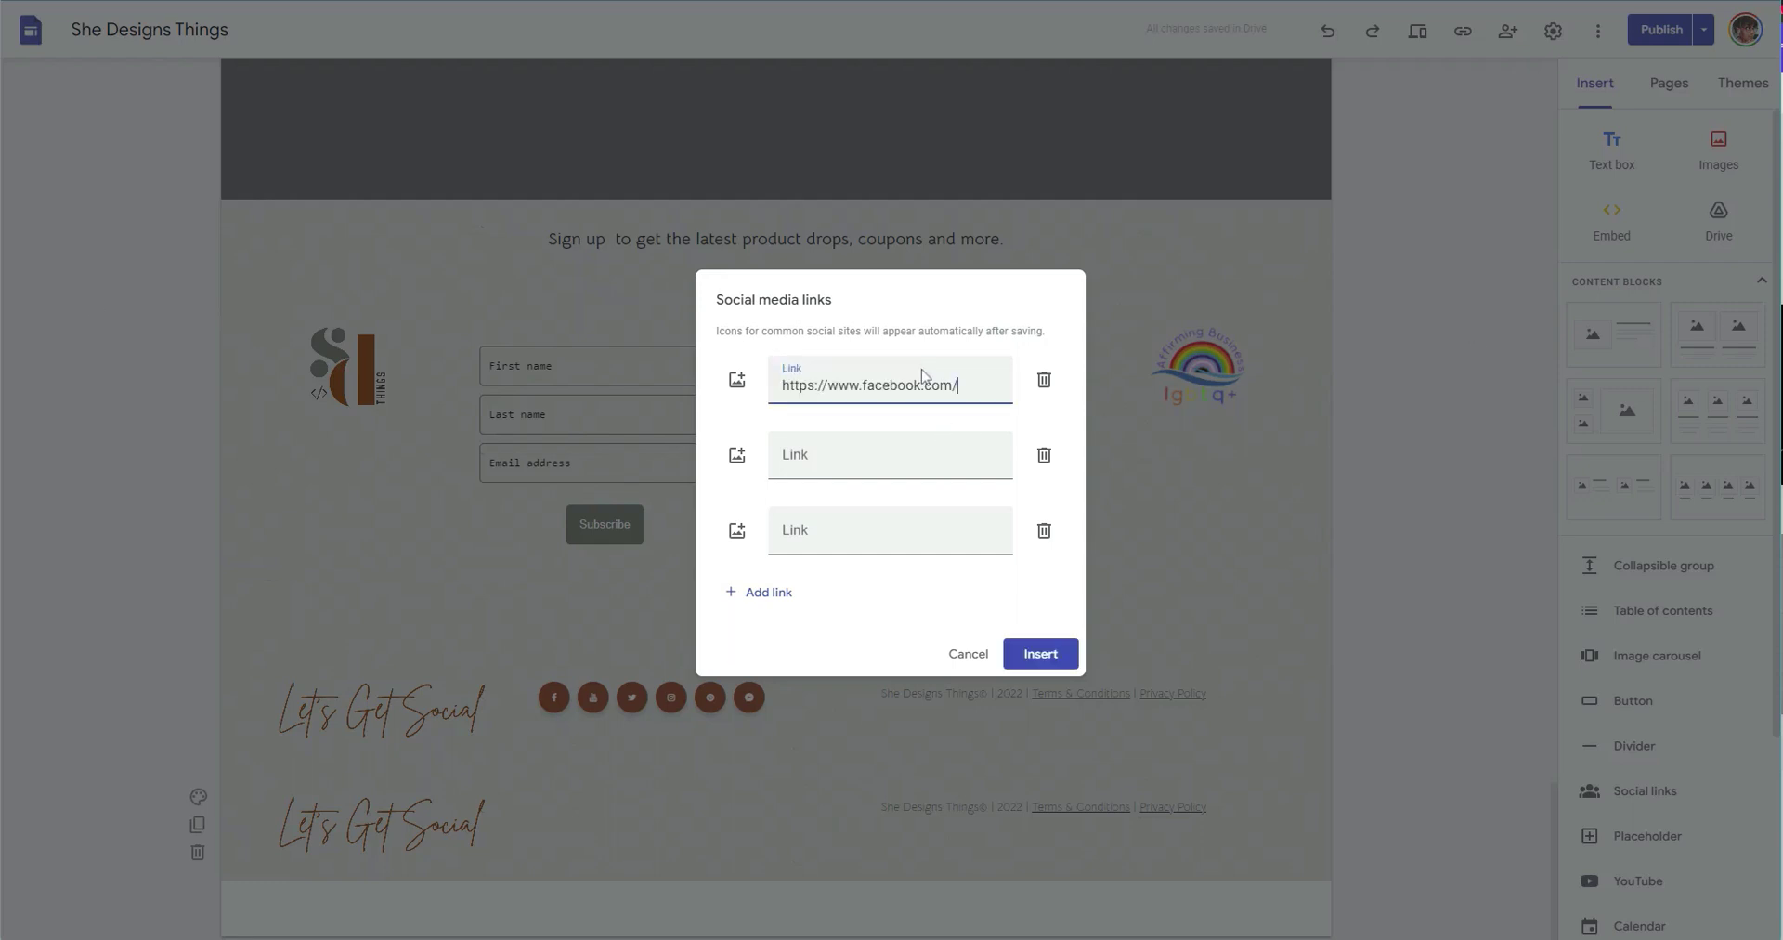
{"action": "left_click", "coordinate": [825, 452]}
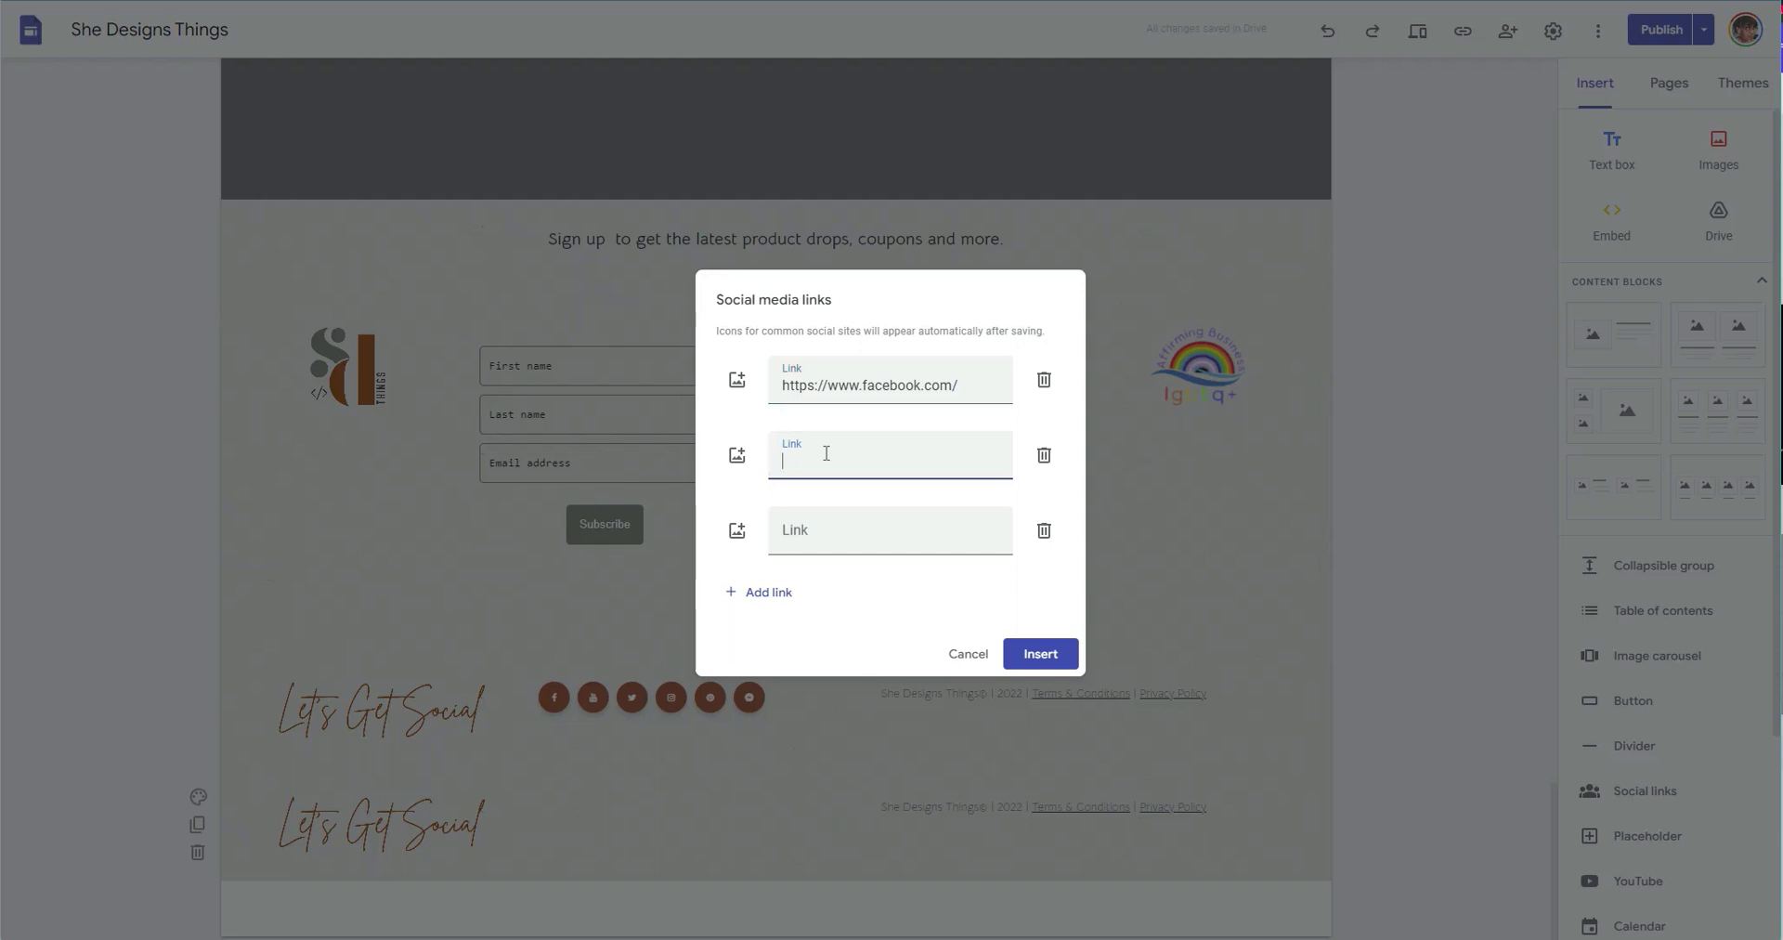
{"action": "type", "text": "youtube.com"}
{"action": "left_click", "coordinate": [828, 543]}
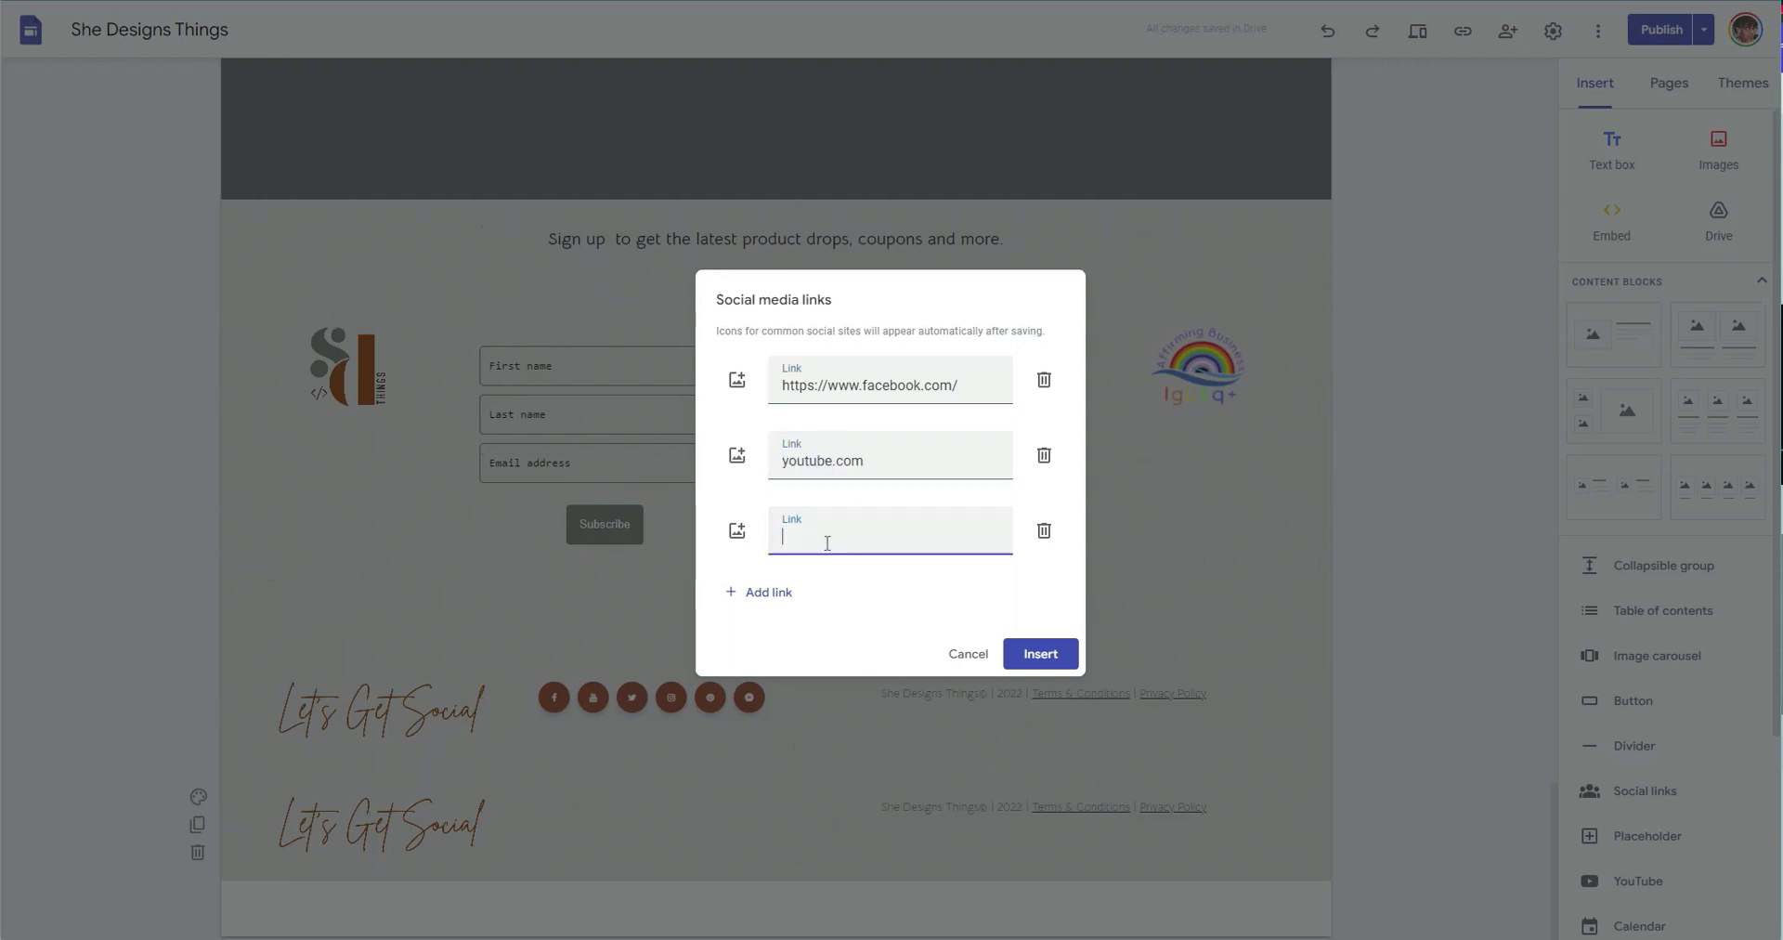
{"action": "left_click", "coordinate": [783, 460]}
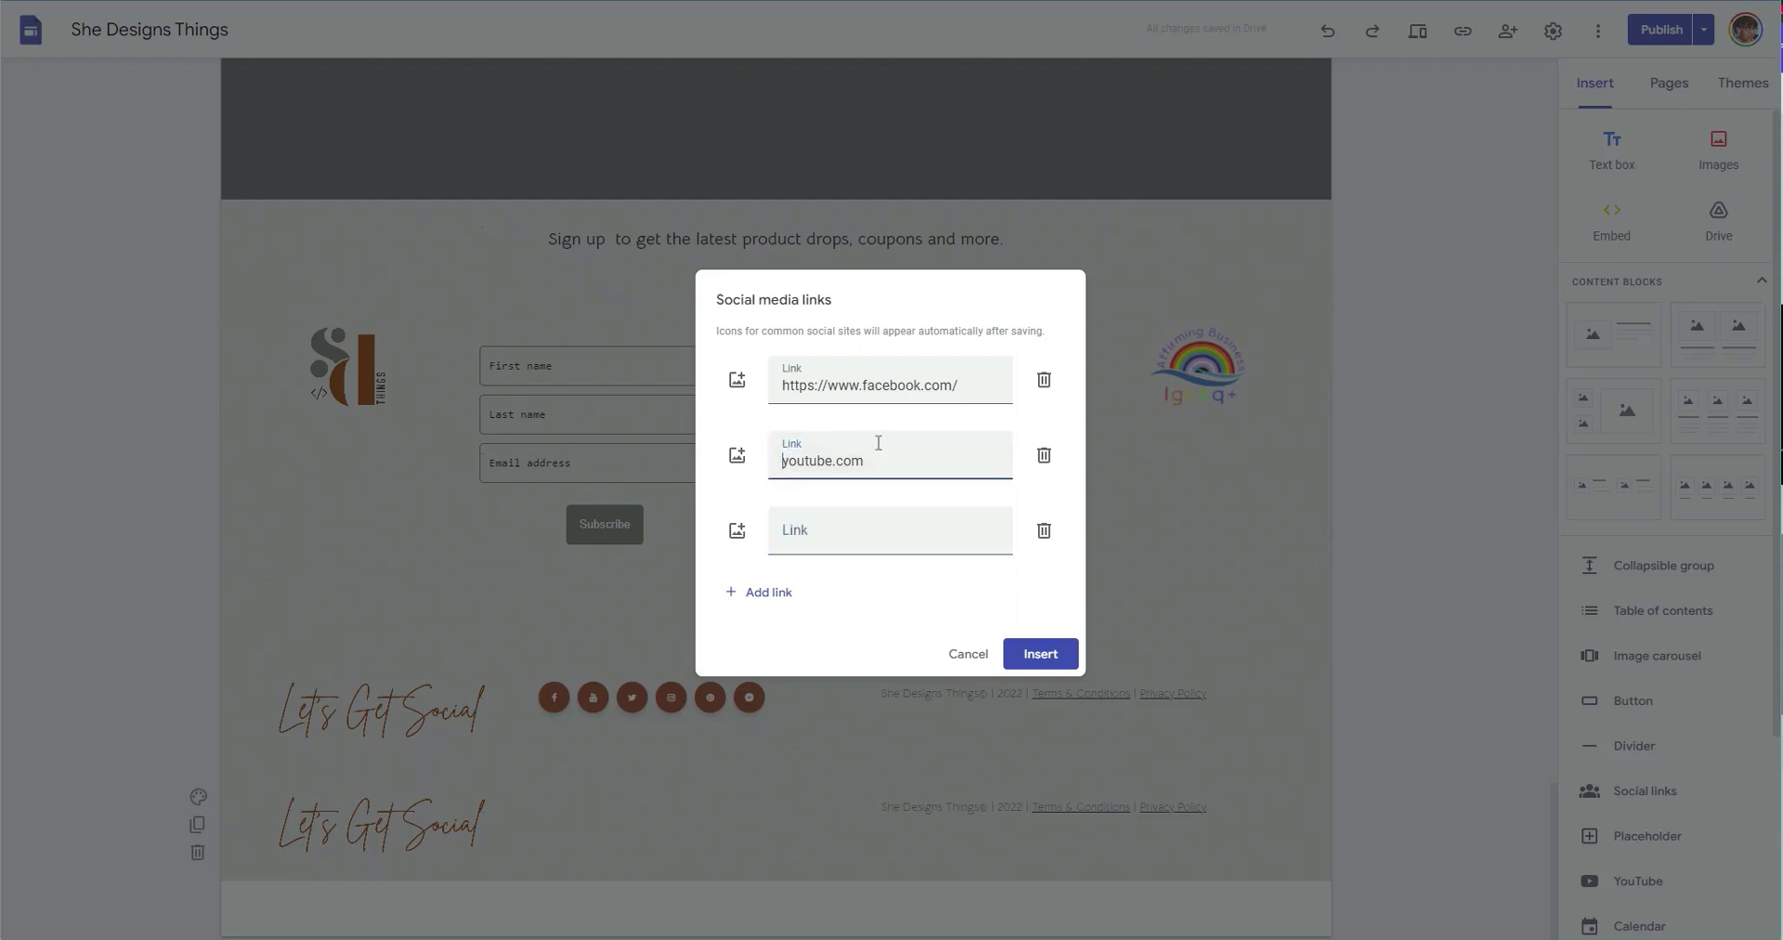
{"action": "left_click", "coordinate": [808, 533]}
{"action": "type", "text": "twitter.com"}
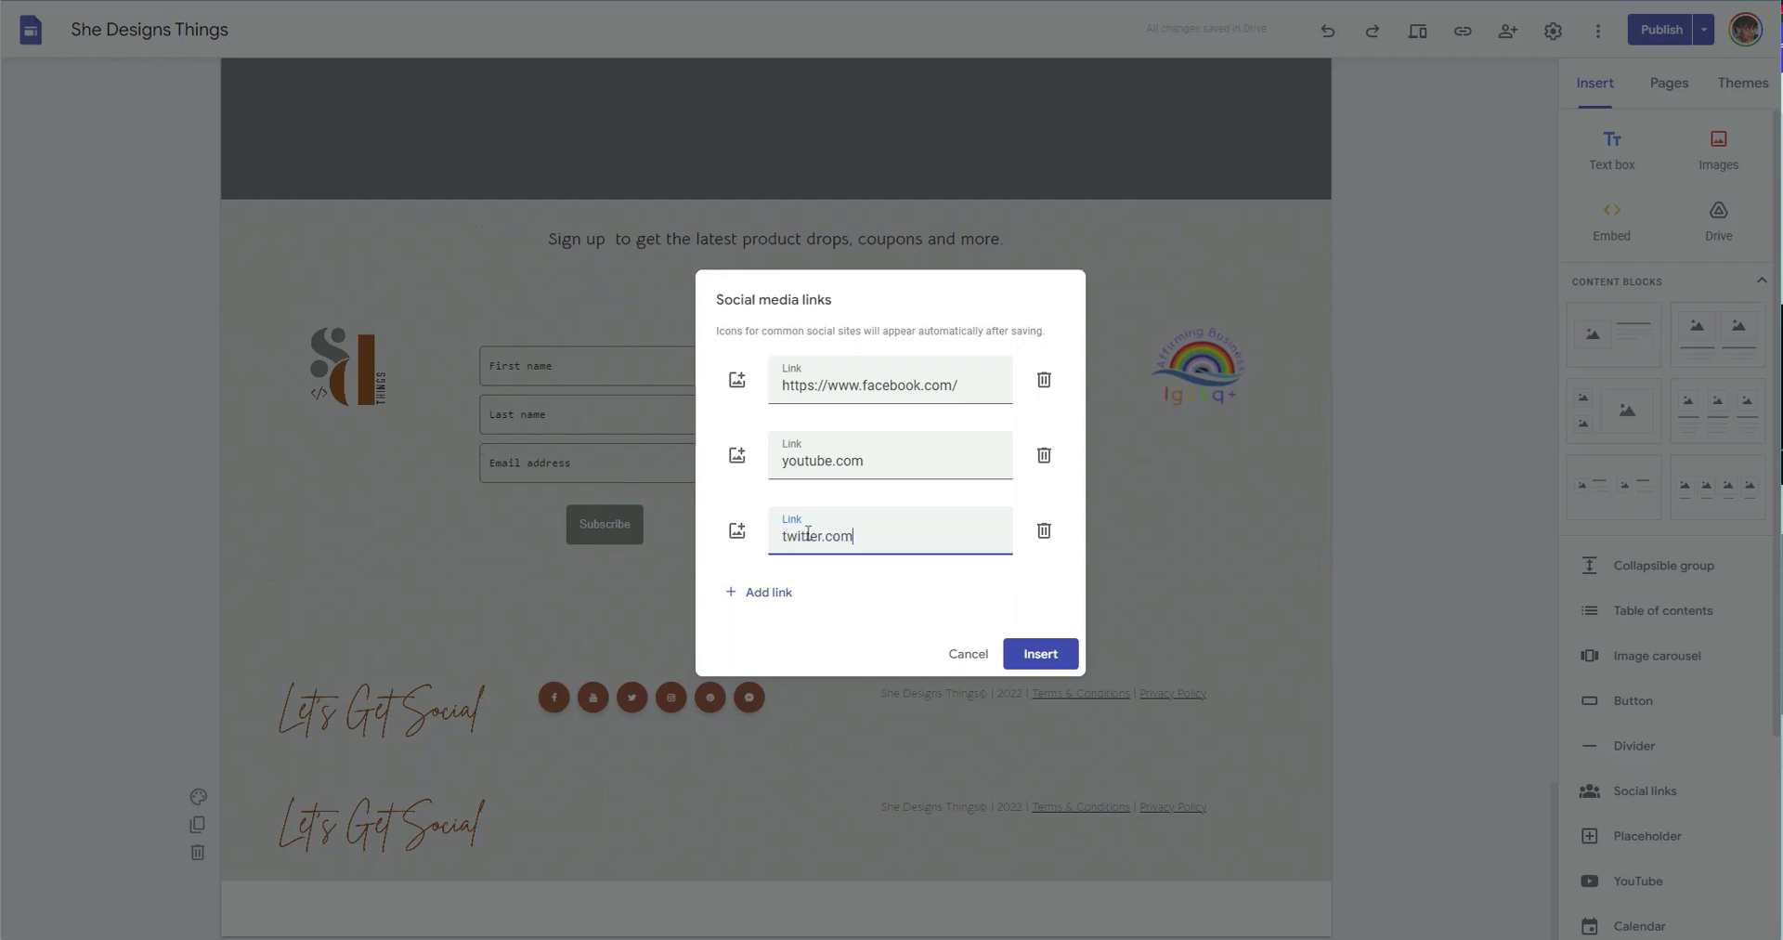
{"action": "left_click", "coordinate": [1059, 655]}
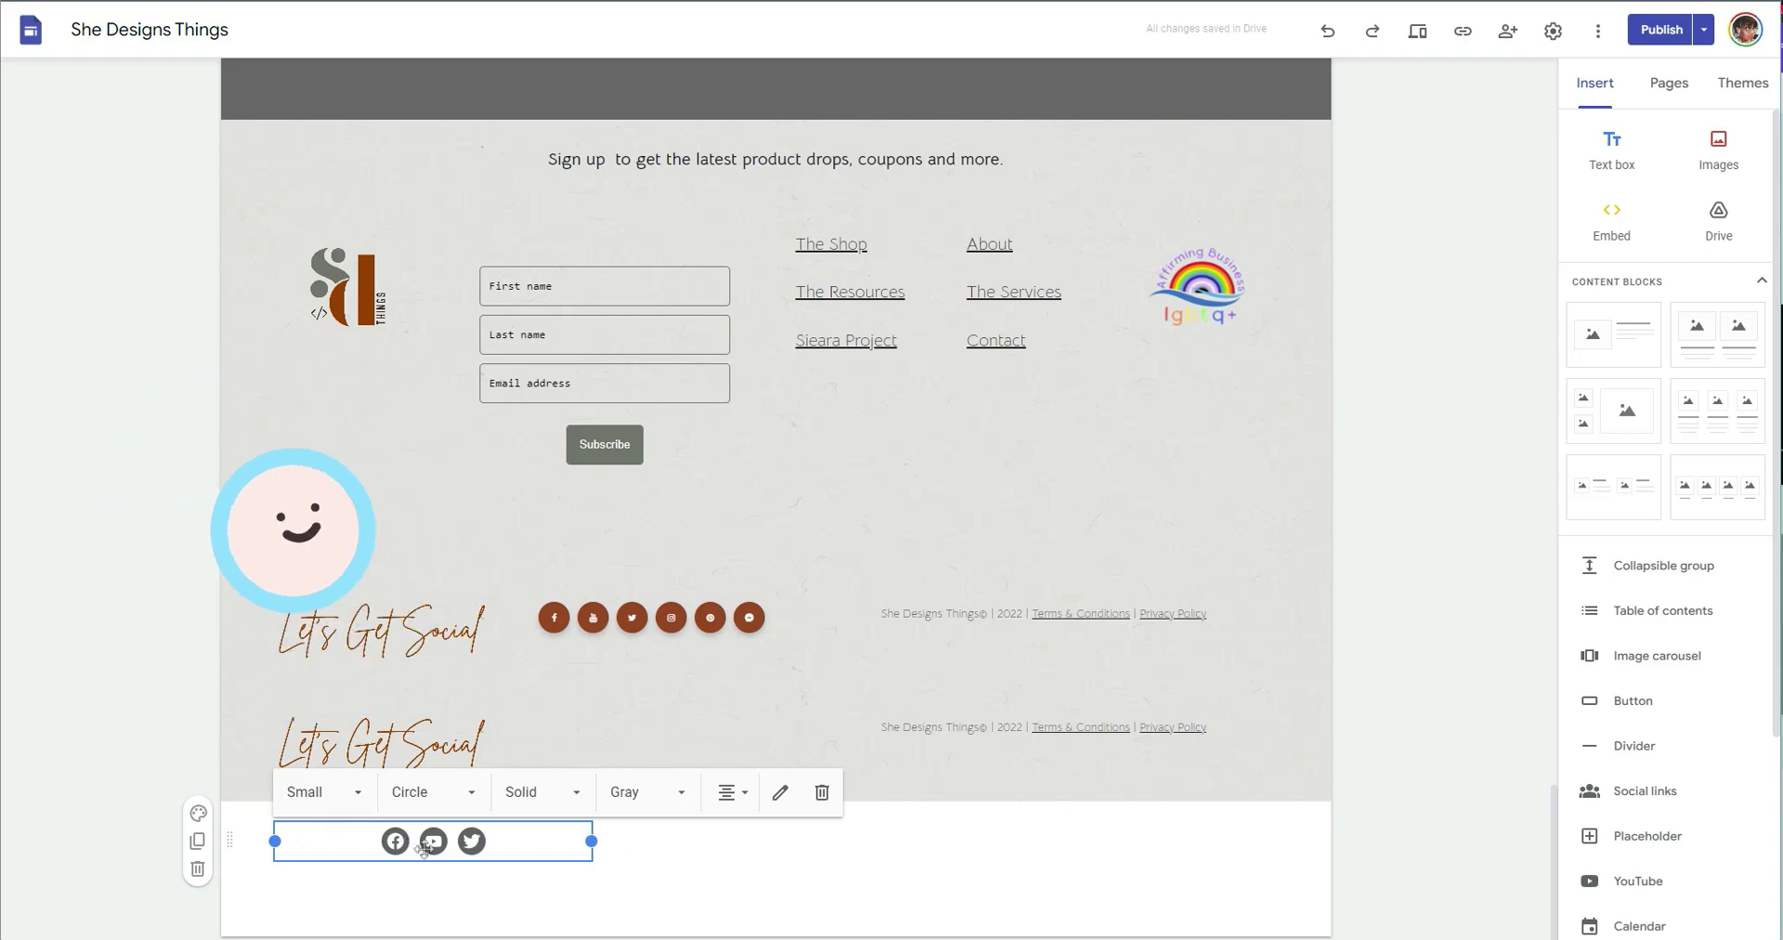
Place the social links beside the second Let's Get Social and set the icons to Small.
{"action": "left_click_drag", "start_coordinate": [376, 845], "coordinate": [645, 757]}
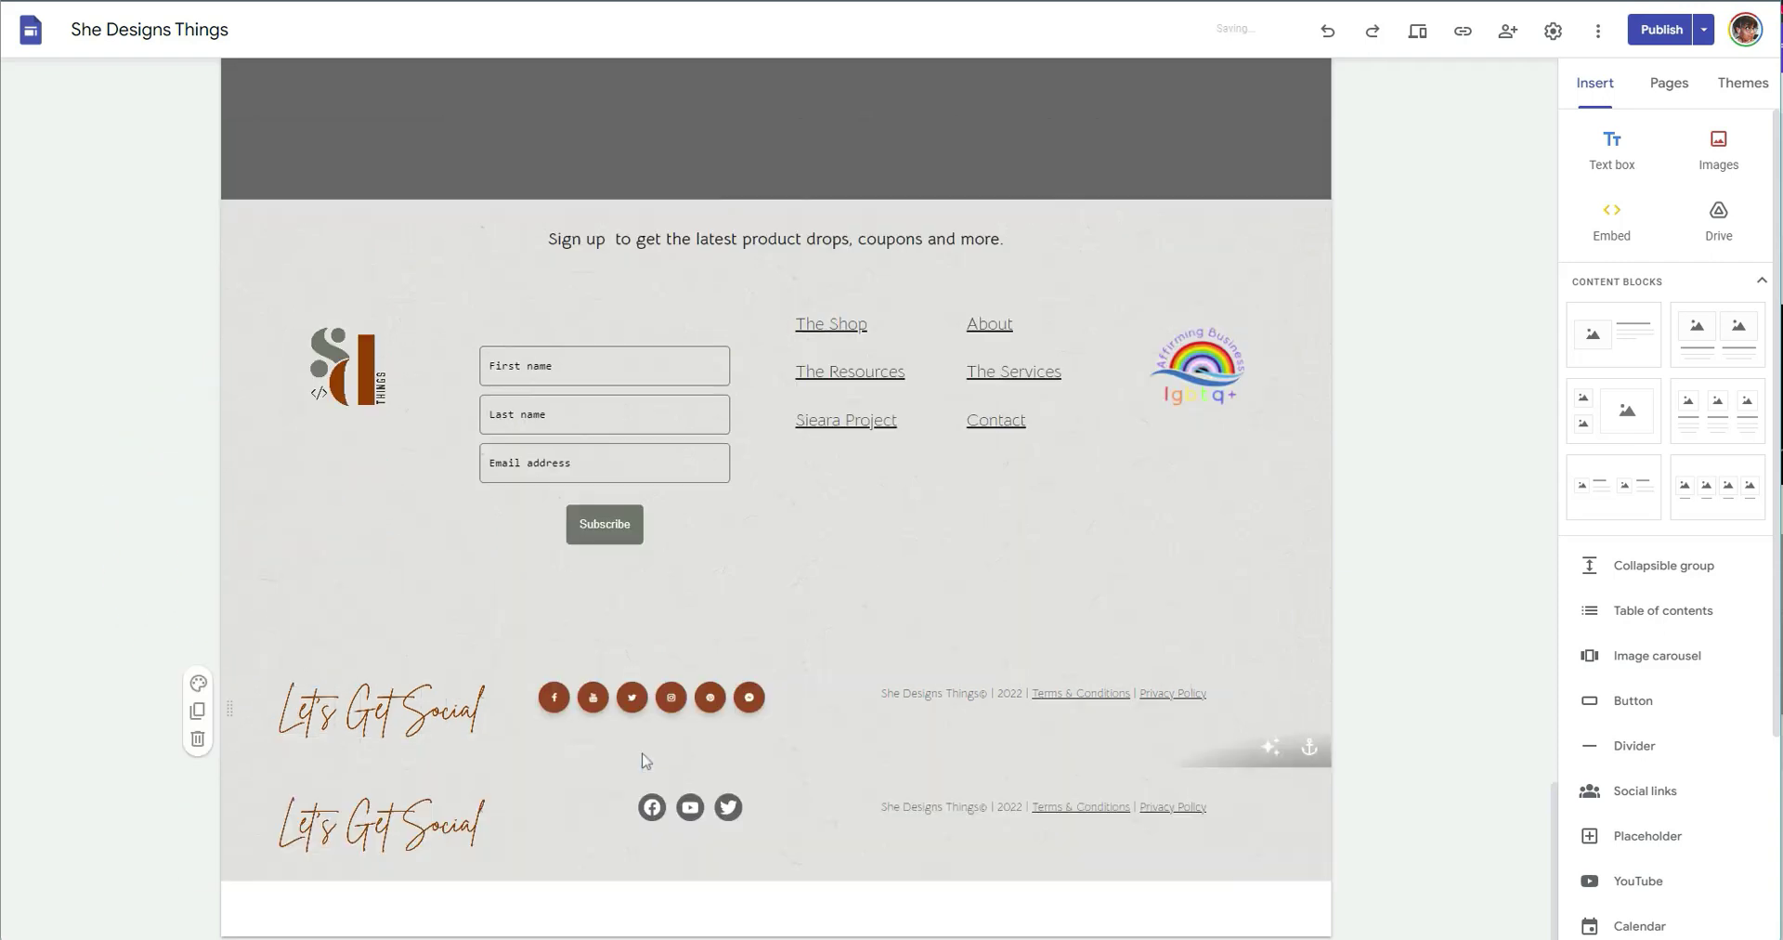
{"action": "left_click", "coordinate": [697, 812]}
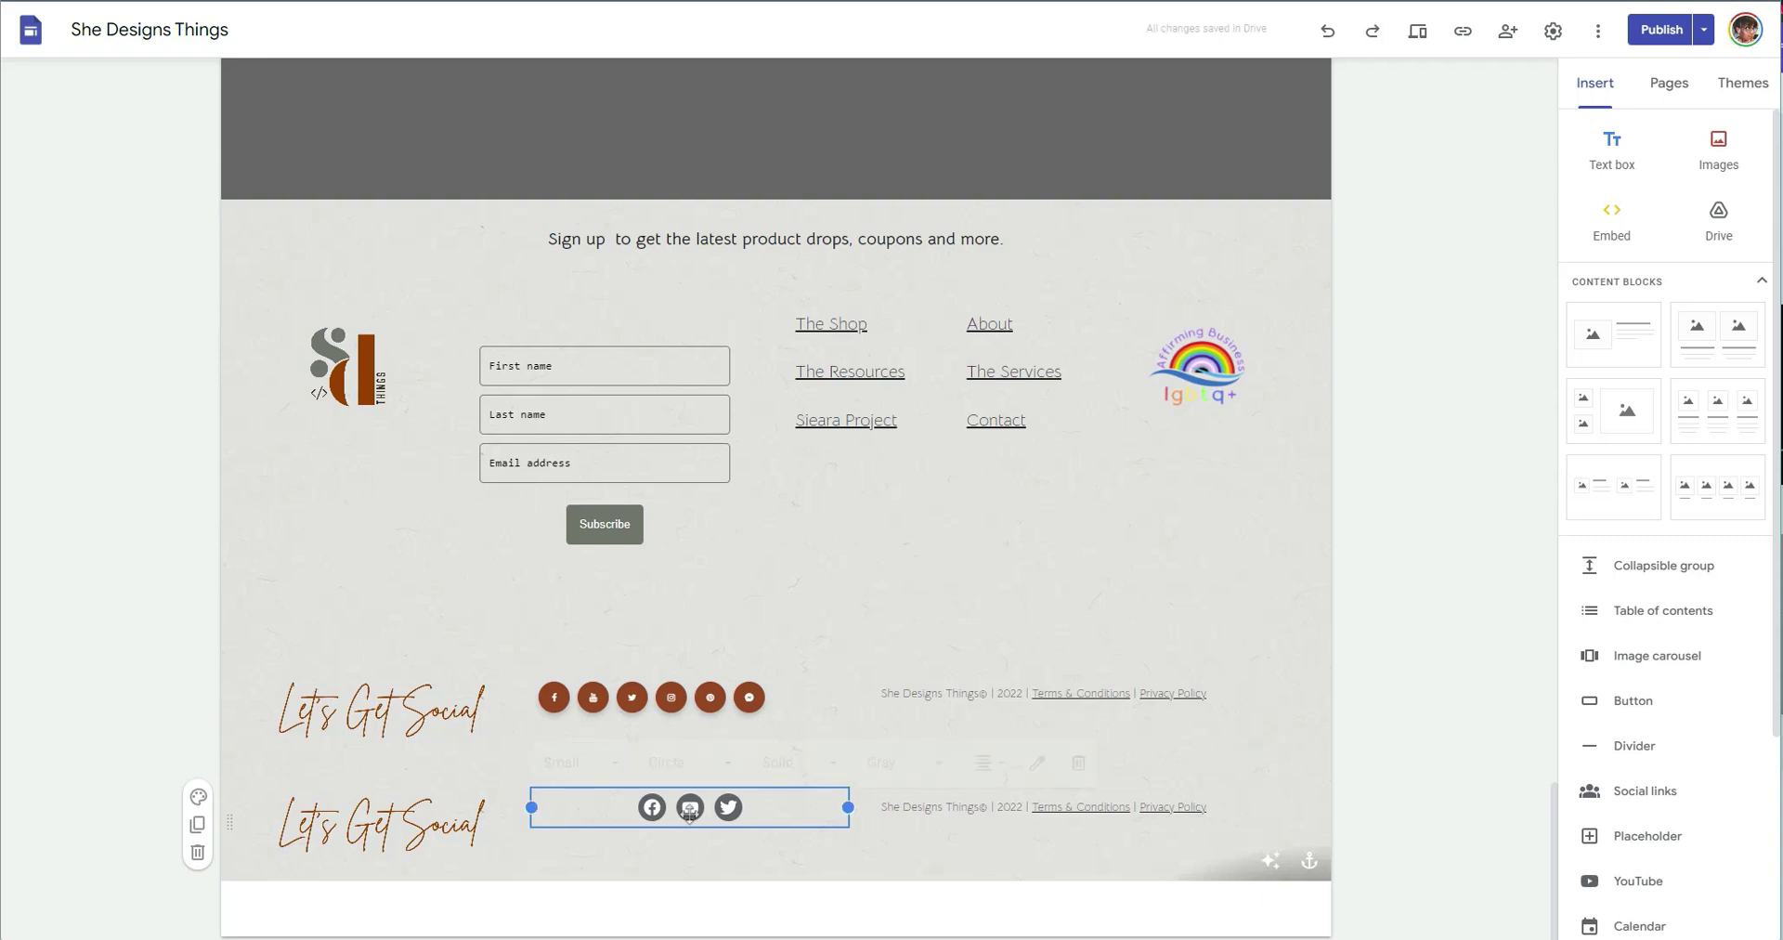
{"action": "left_click", "coordinate": [613, 759]}
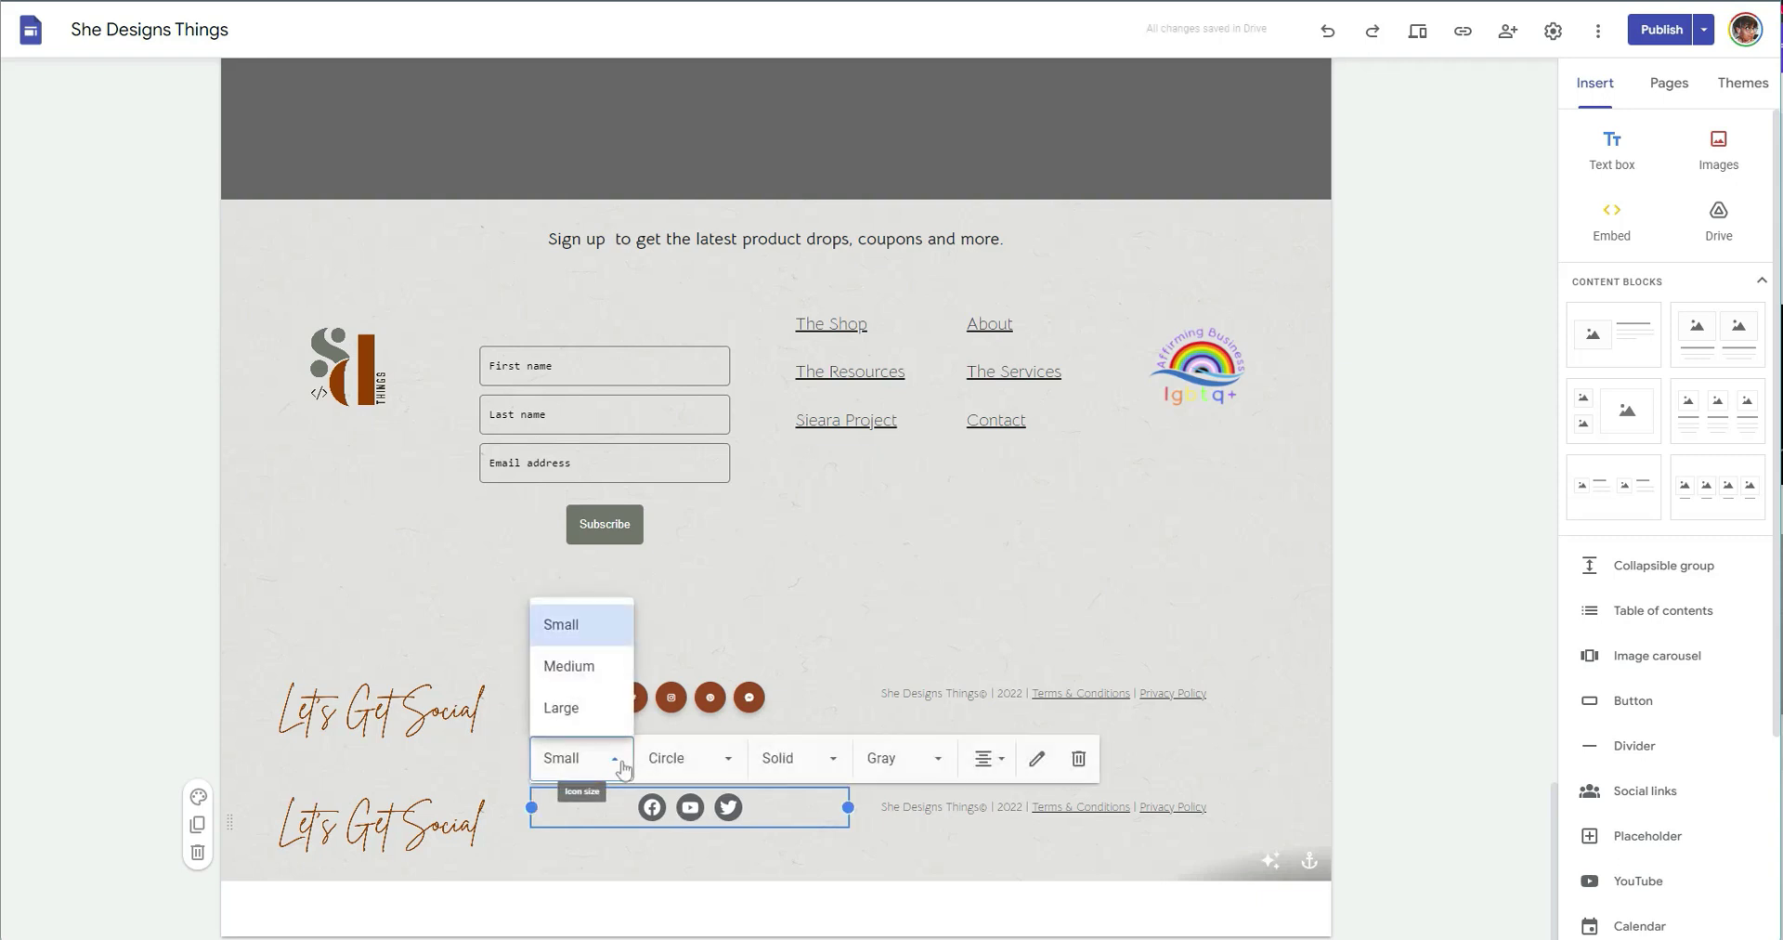
{"action": "left_click", "coordinate": [568, 666]}
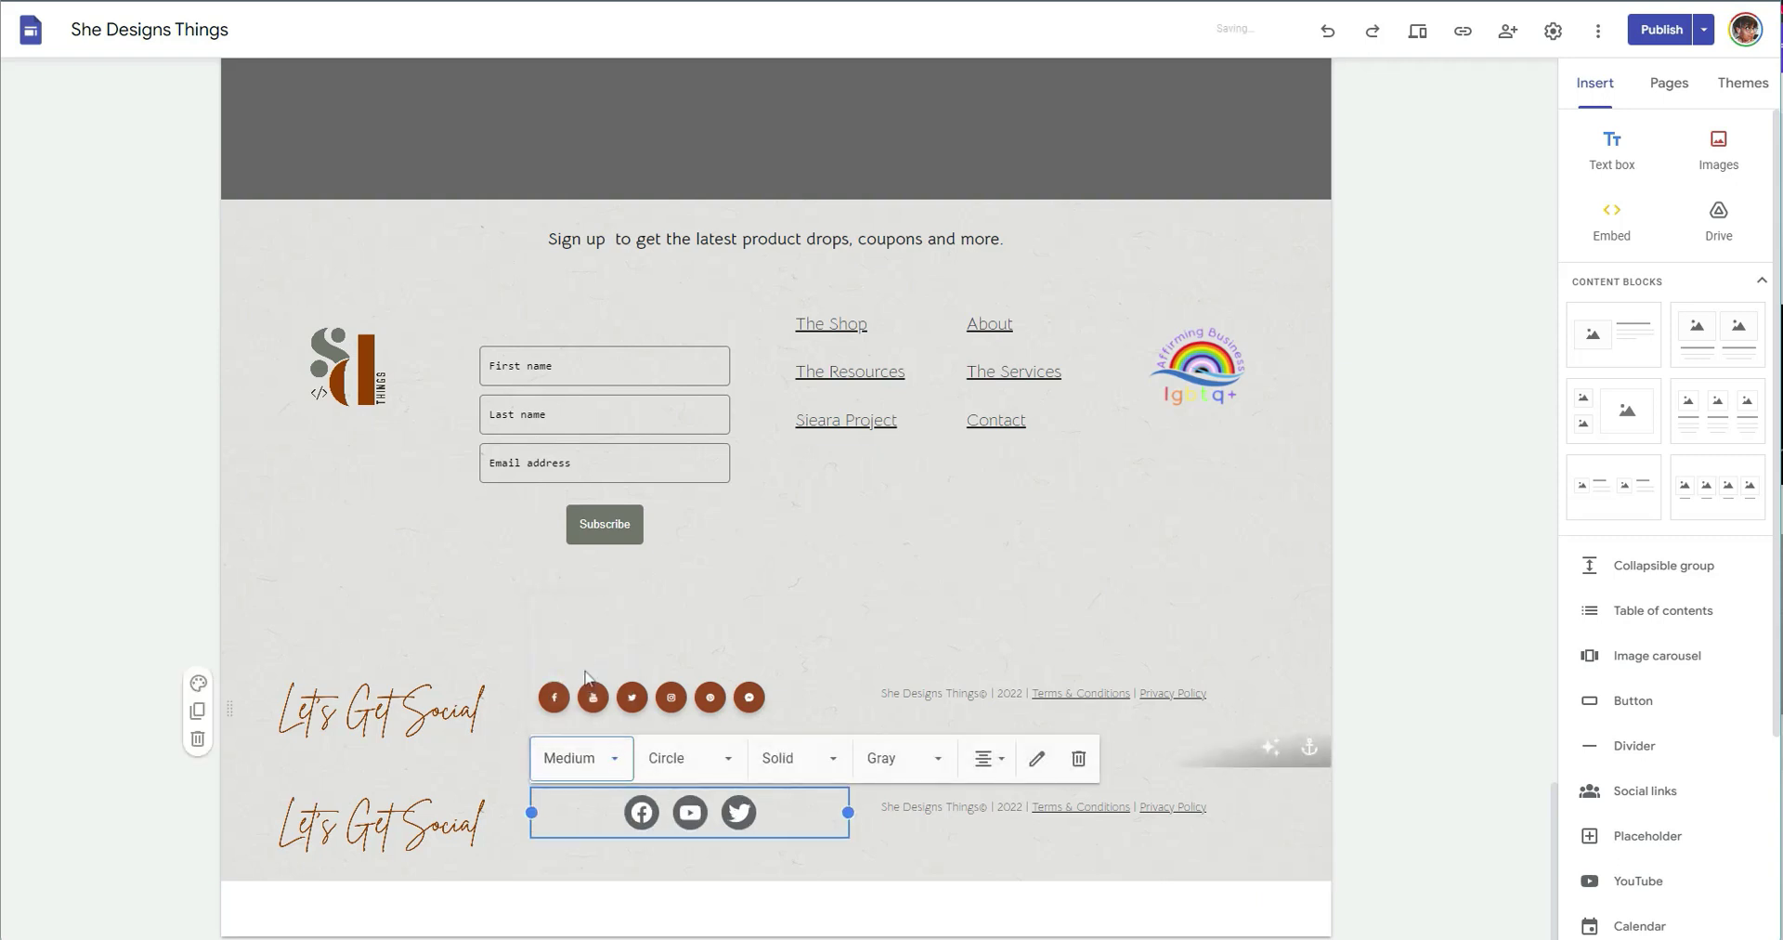
{"action": "left_click", "coordinate": [570, 759]}
{"action": "left_click", "coordinate": [571, 776]}
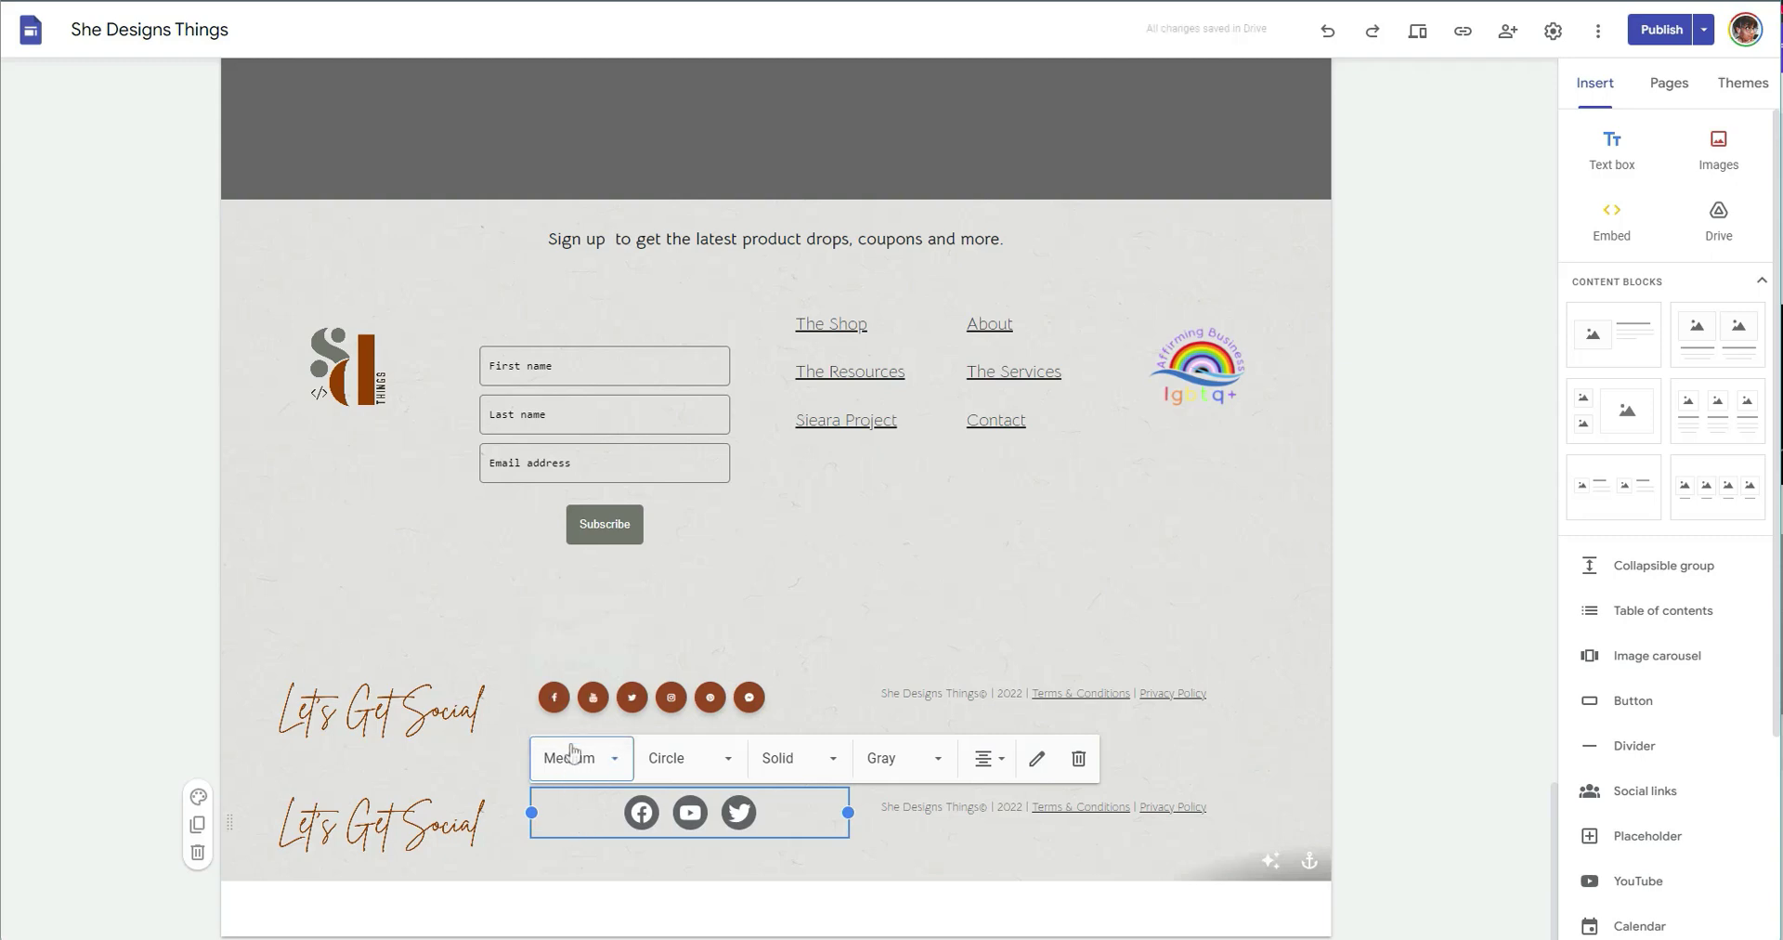
{"action": "left_click", "coordinate": [570, 758]}
{"action": "left_click", "coordinate": [561, 707]}
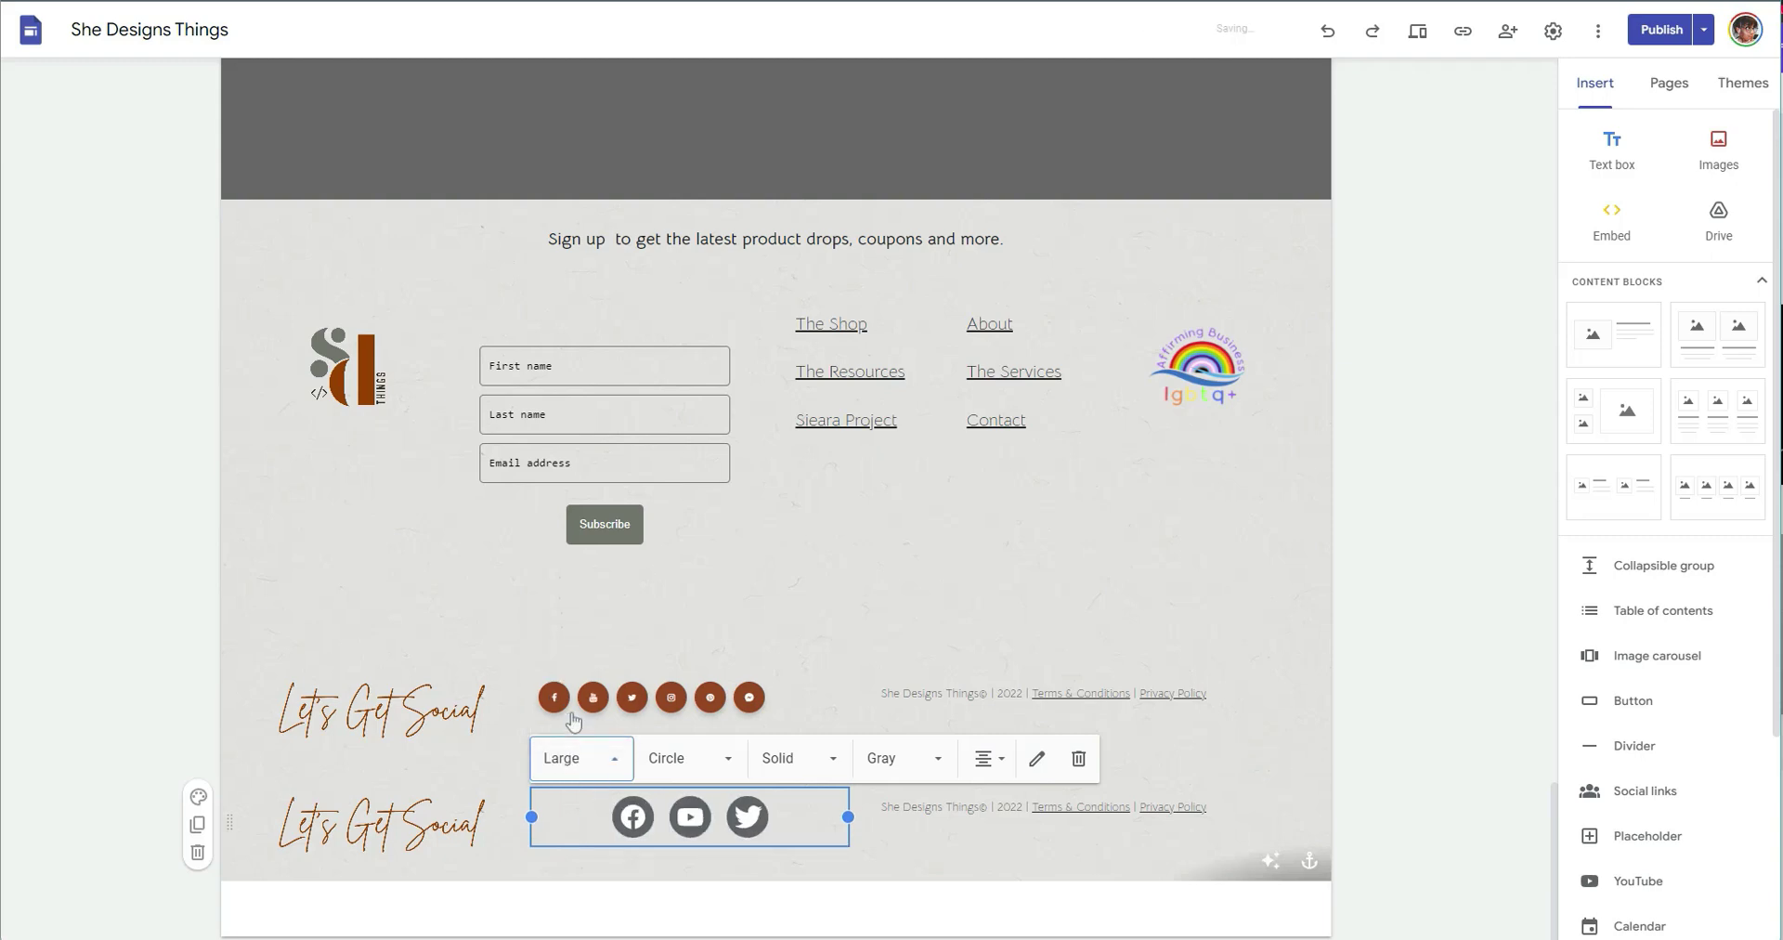
{"action": "left_click", "coordinate": [594, 768]}
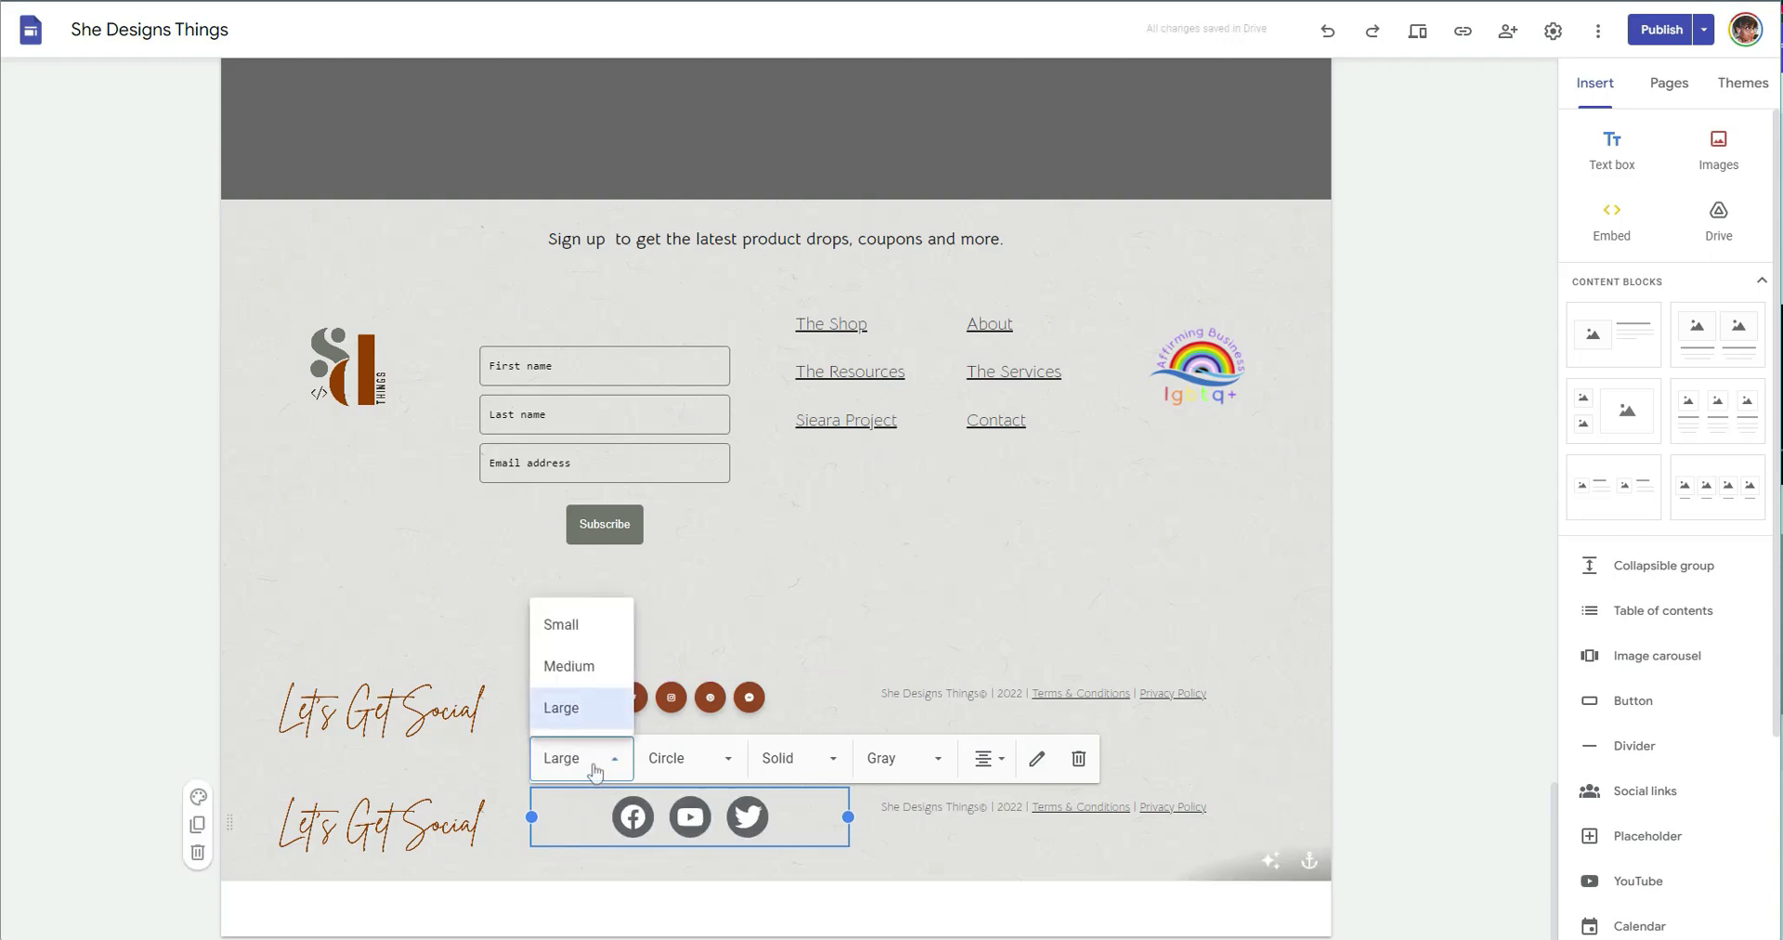
{"action": "left_click", "coordinate": [561, 624]}
Remove the shape behind the icons and make them gray after trying other colours.
{"action": "left_click", "coordinate": [689, 759]}
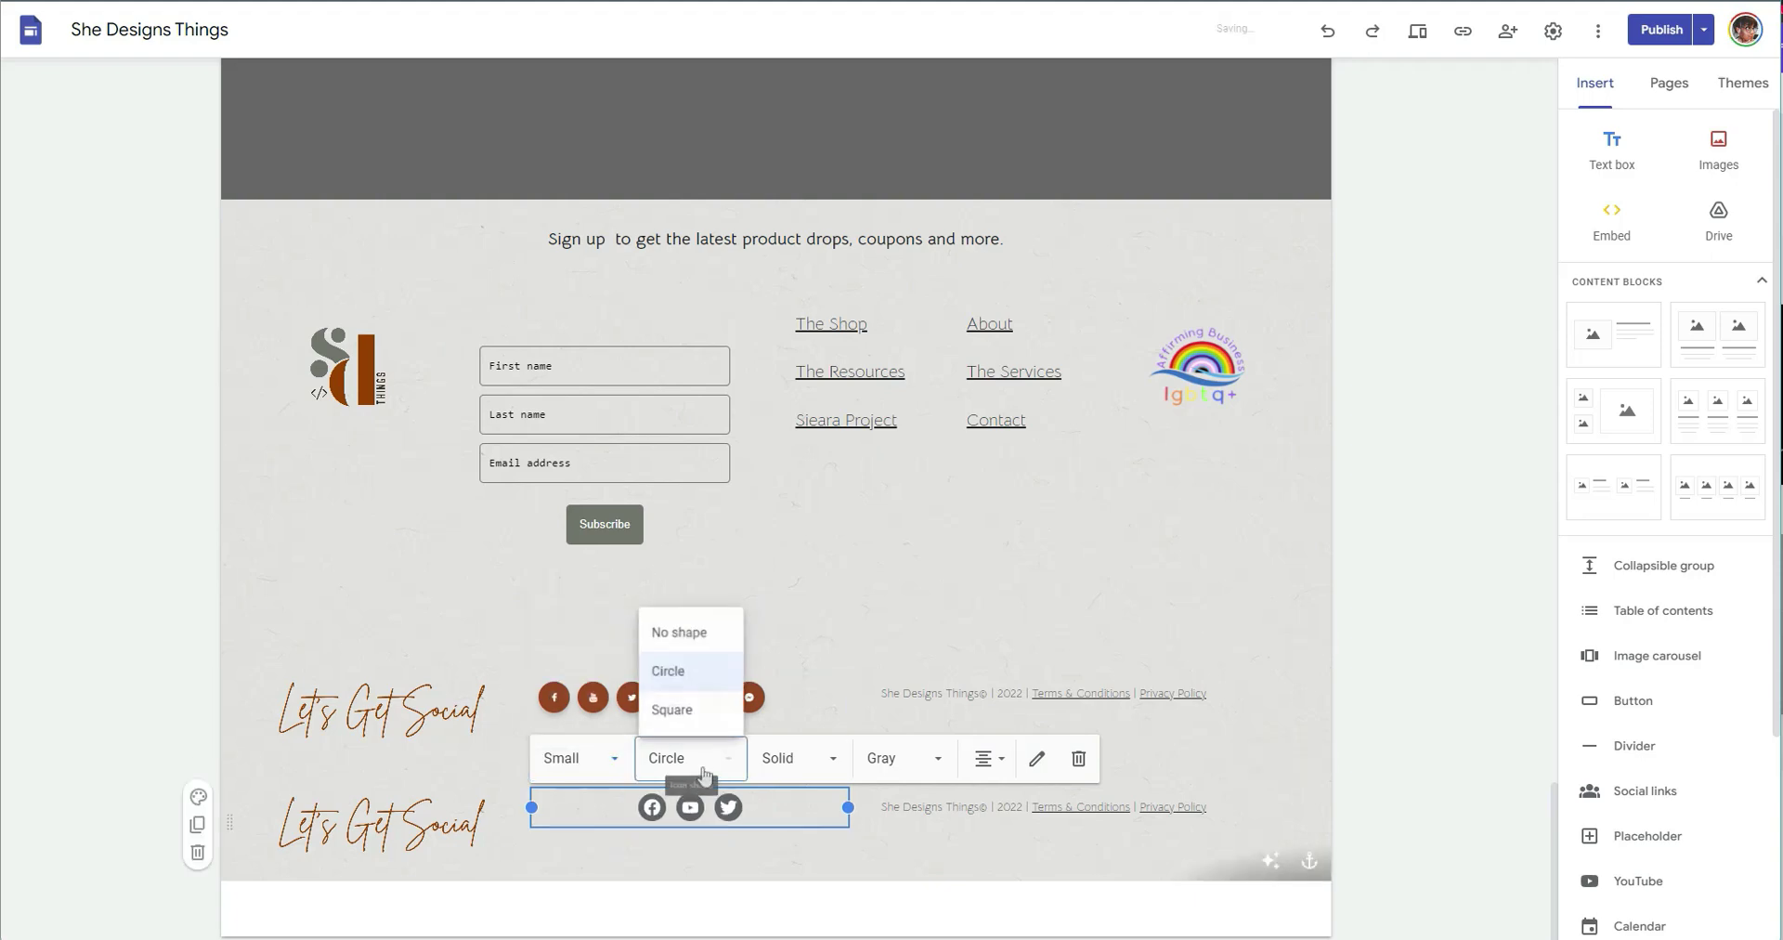
{"action": "left_click", "coordinate": [688, 626]}
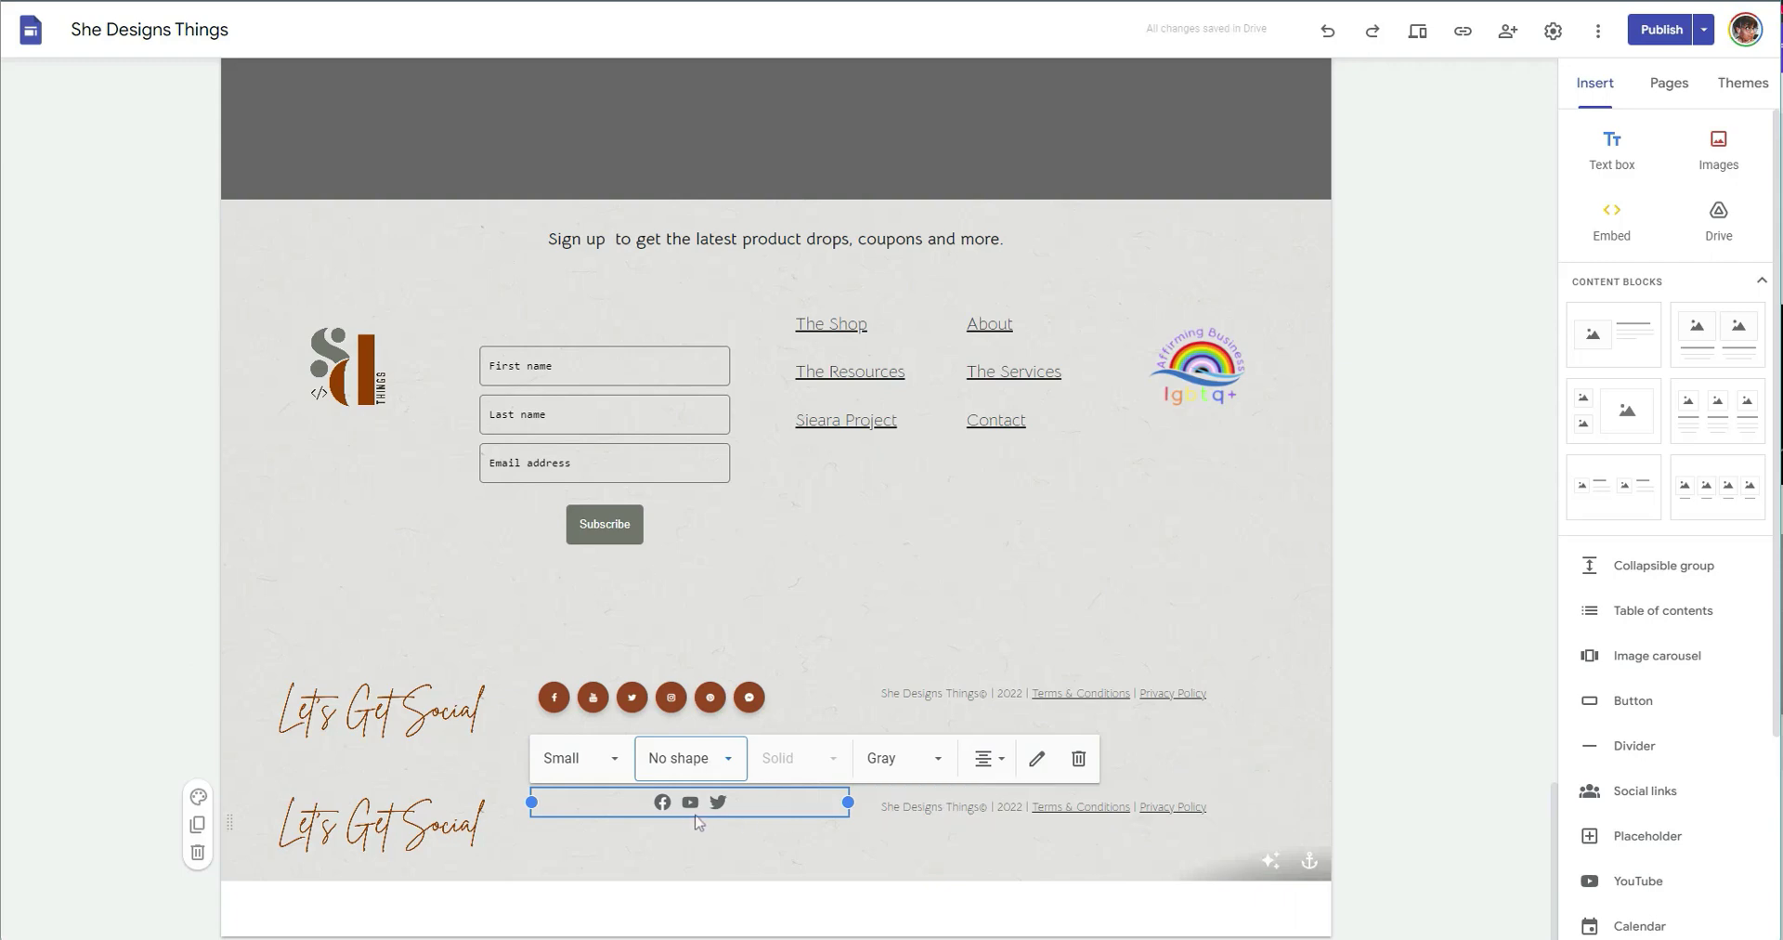
{"action": "left_click", "coordinate": [893, 758]}
{"action": "left_click", "coordinate": [916, 601]}
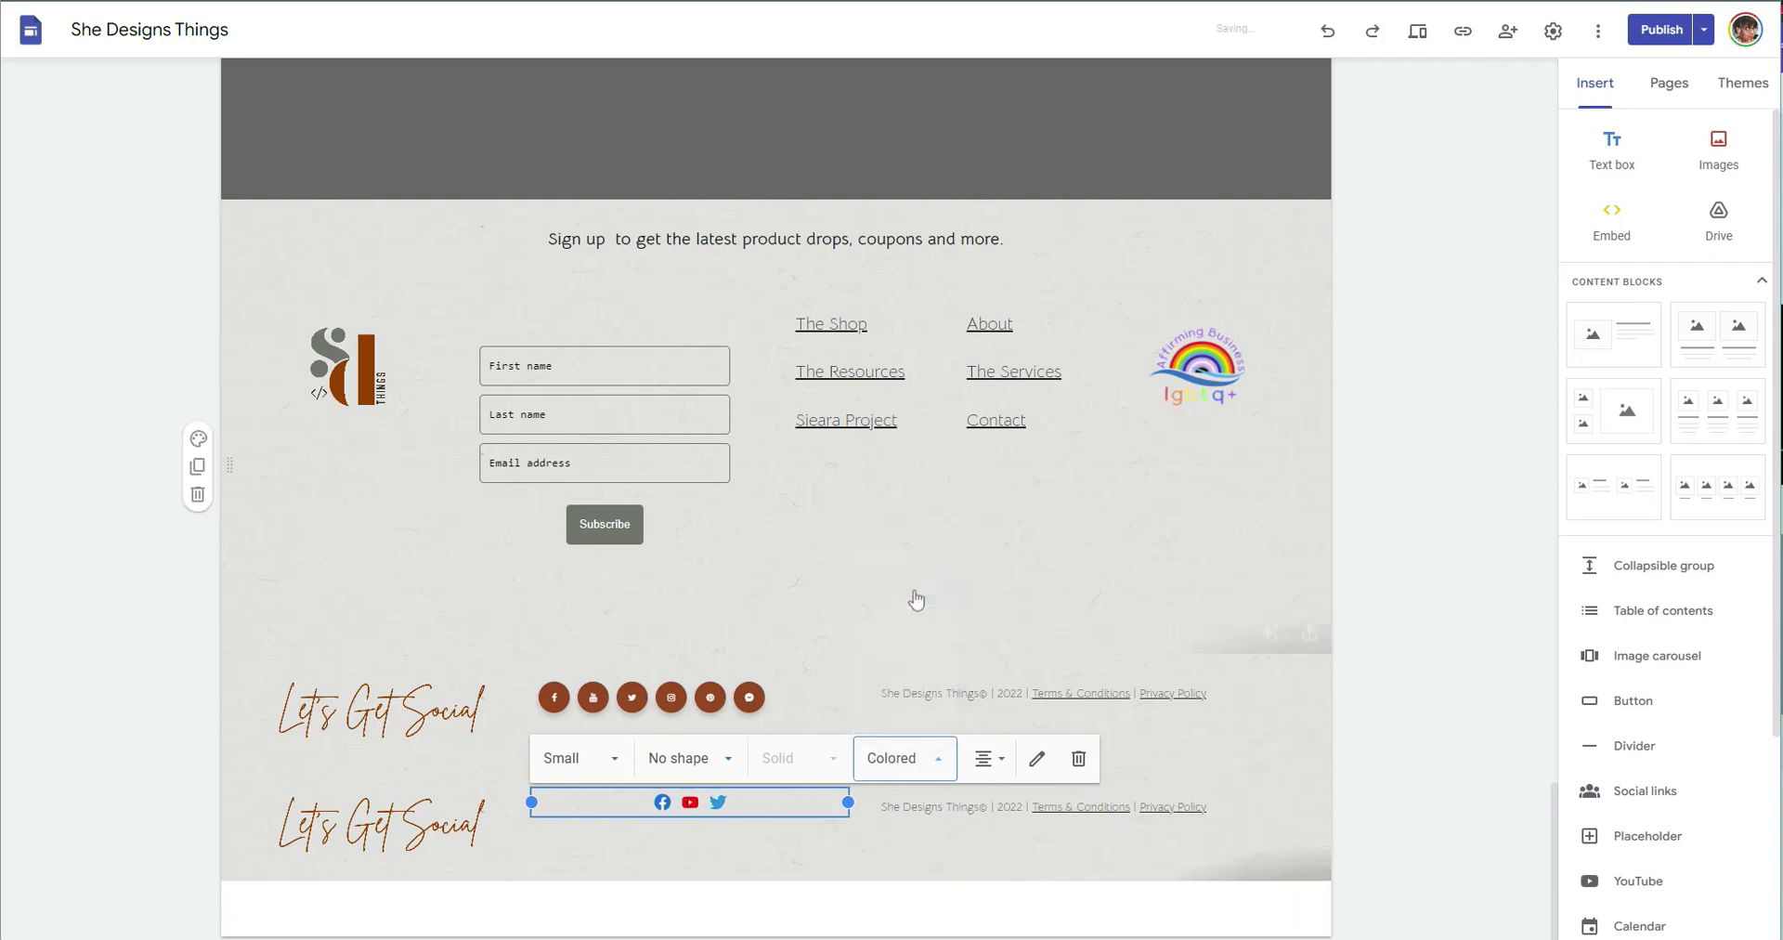
{"action": "left_click", "coordinate": [922, 771]}
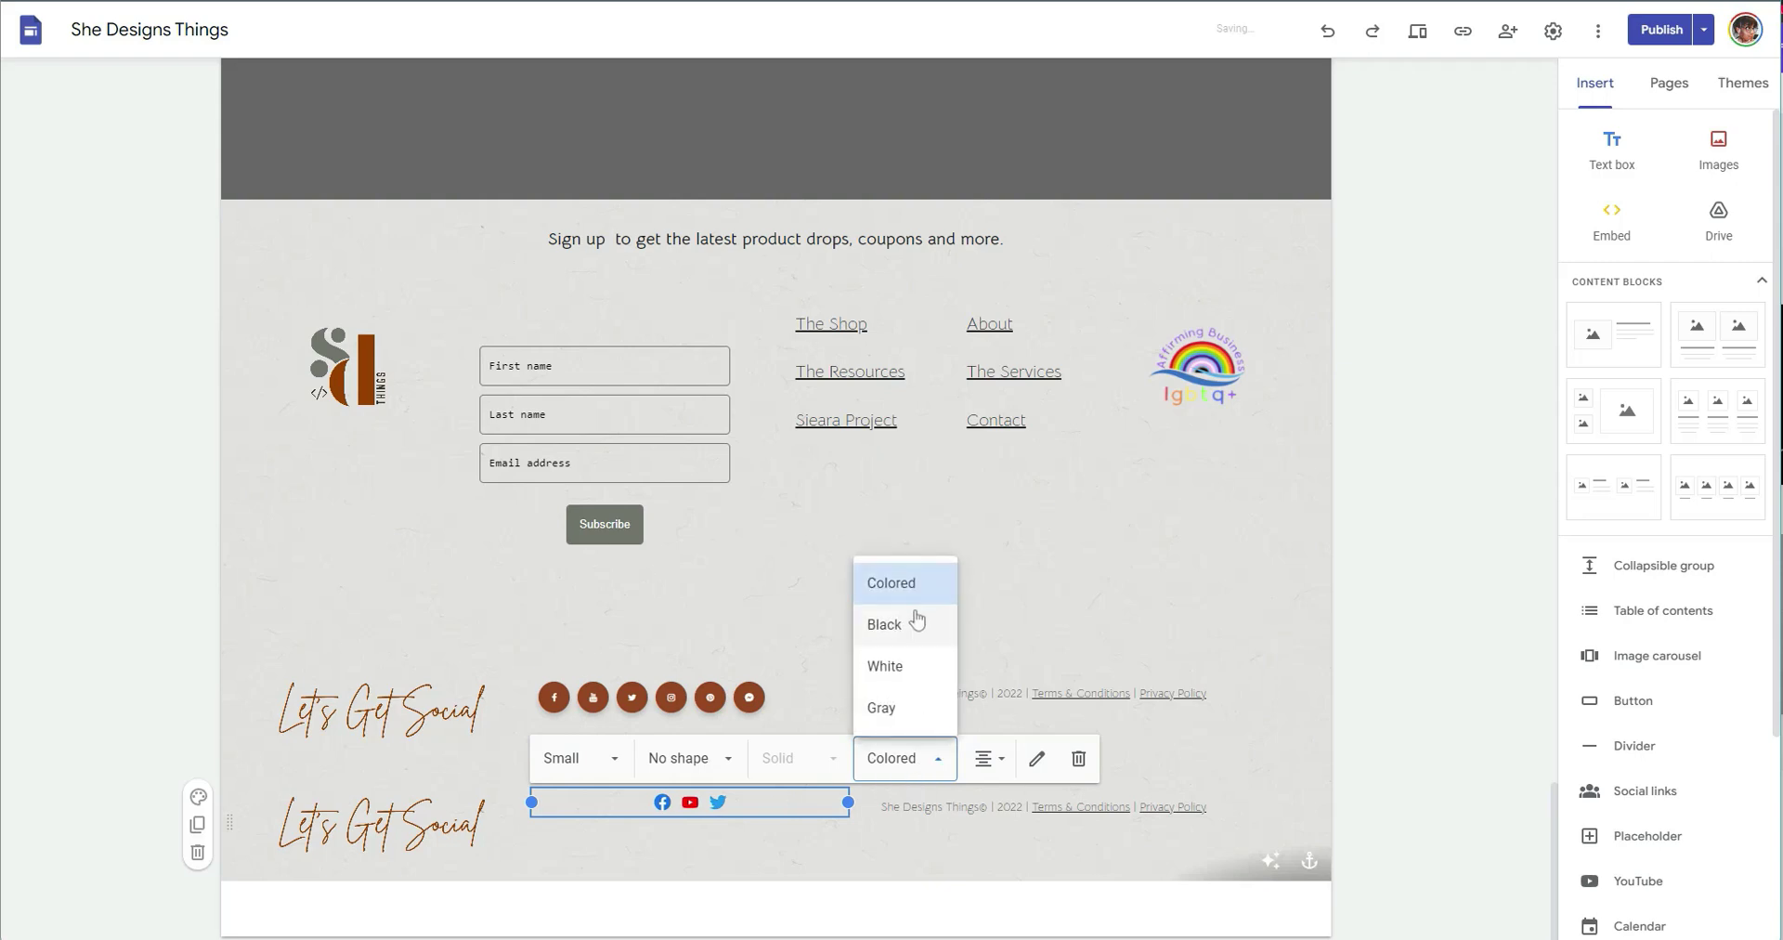
{"action": "left_click", "coordinate": [907, 624]}
{"action": "left_click", "coordinate": [925, 760]}
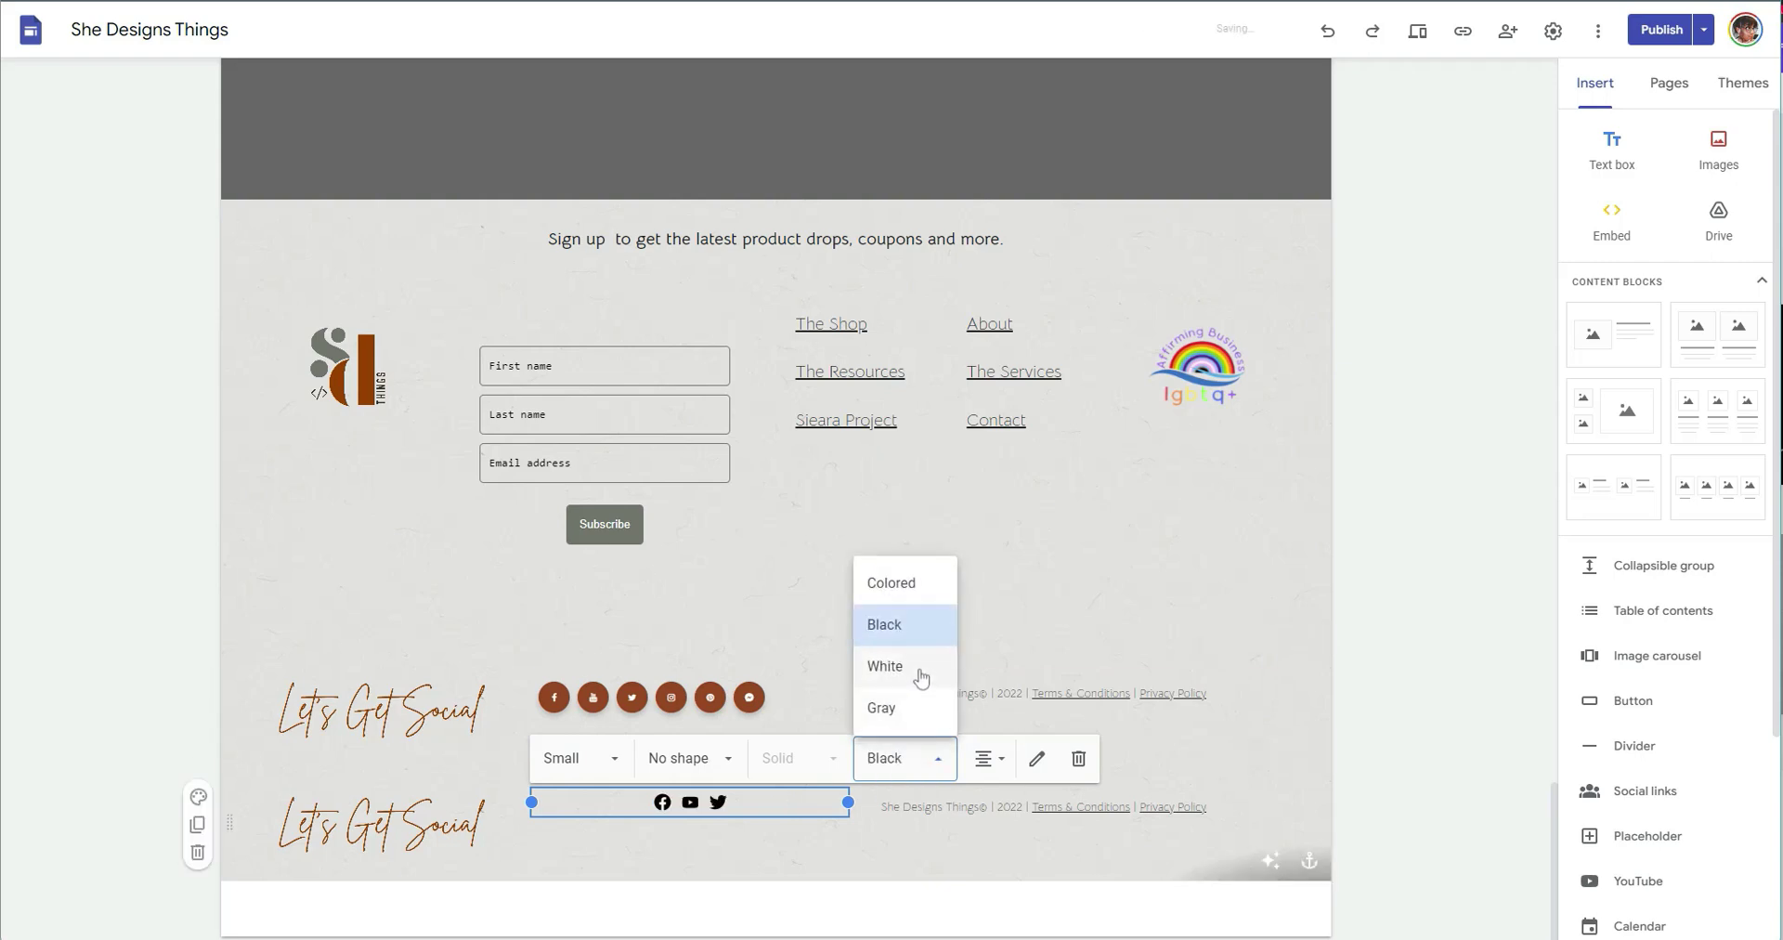
{"action": "left_click", "coordinate": [906, 666]}
{"action": "left_click", "coordinate": [898, 760]}
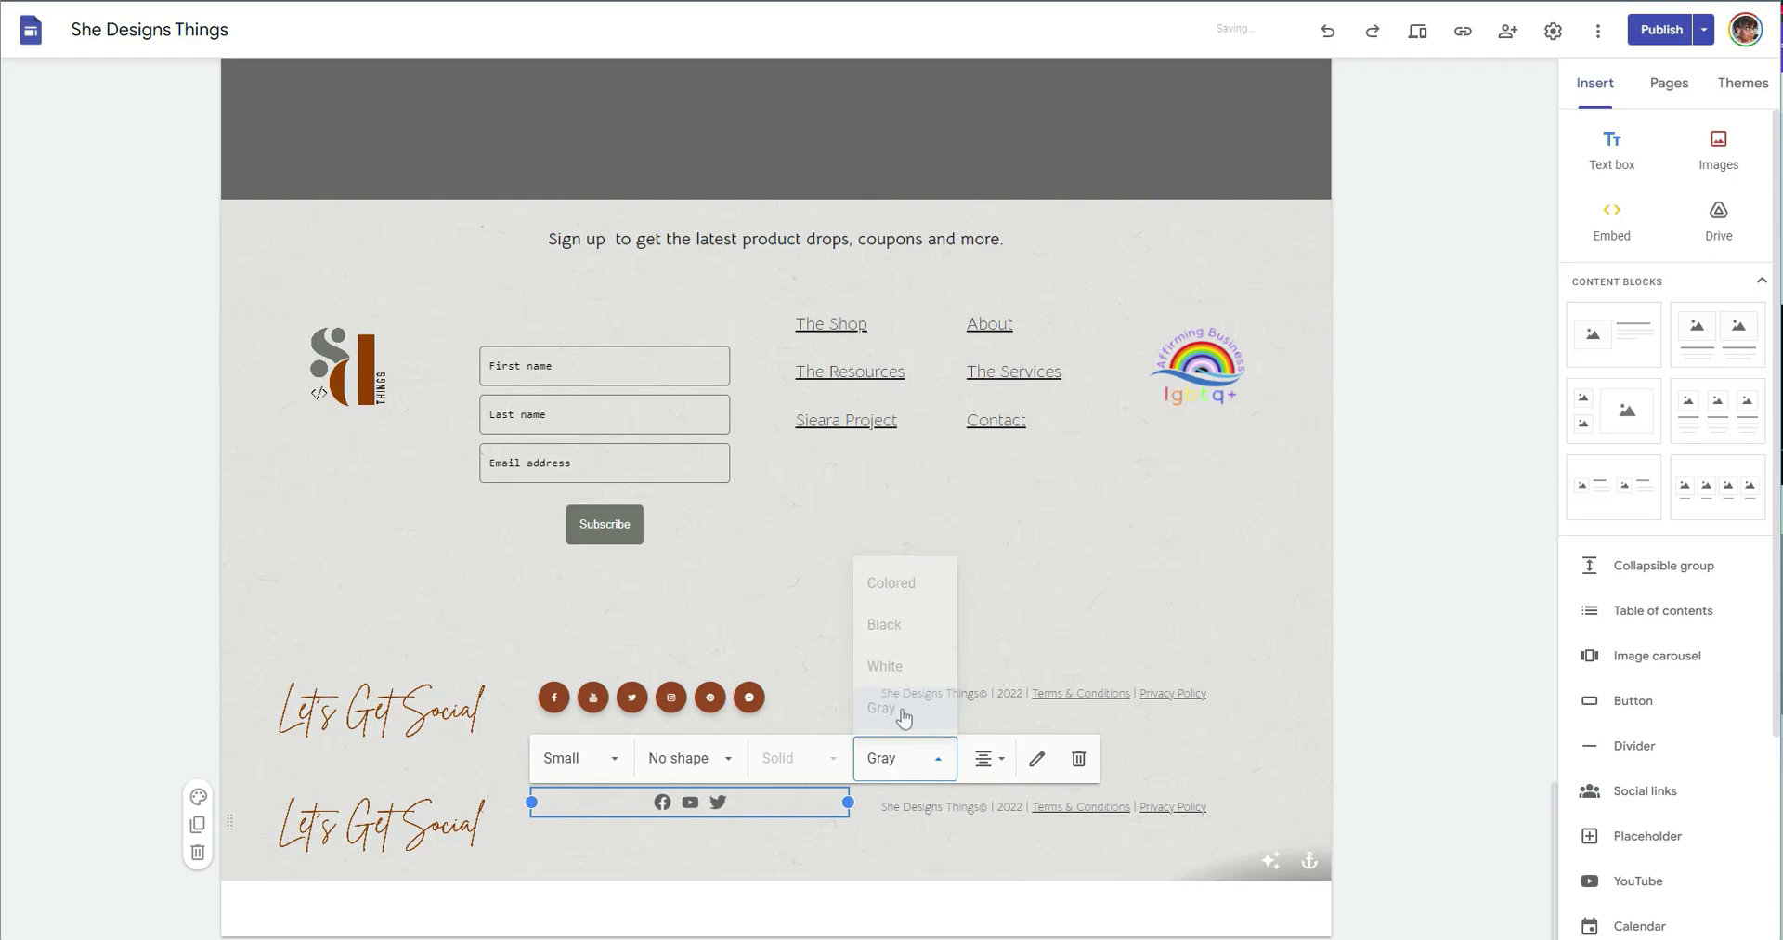
{"action": "left_click", "coordinate": [899, 709]}
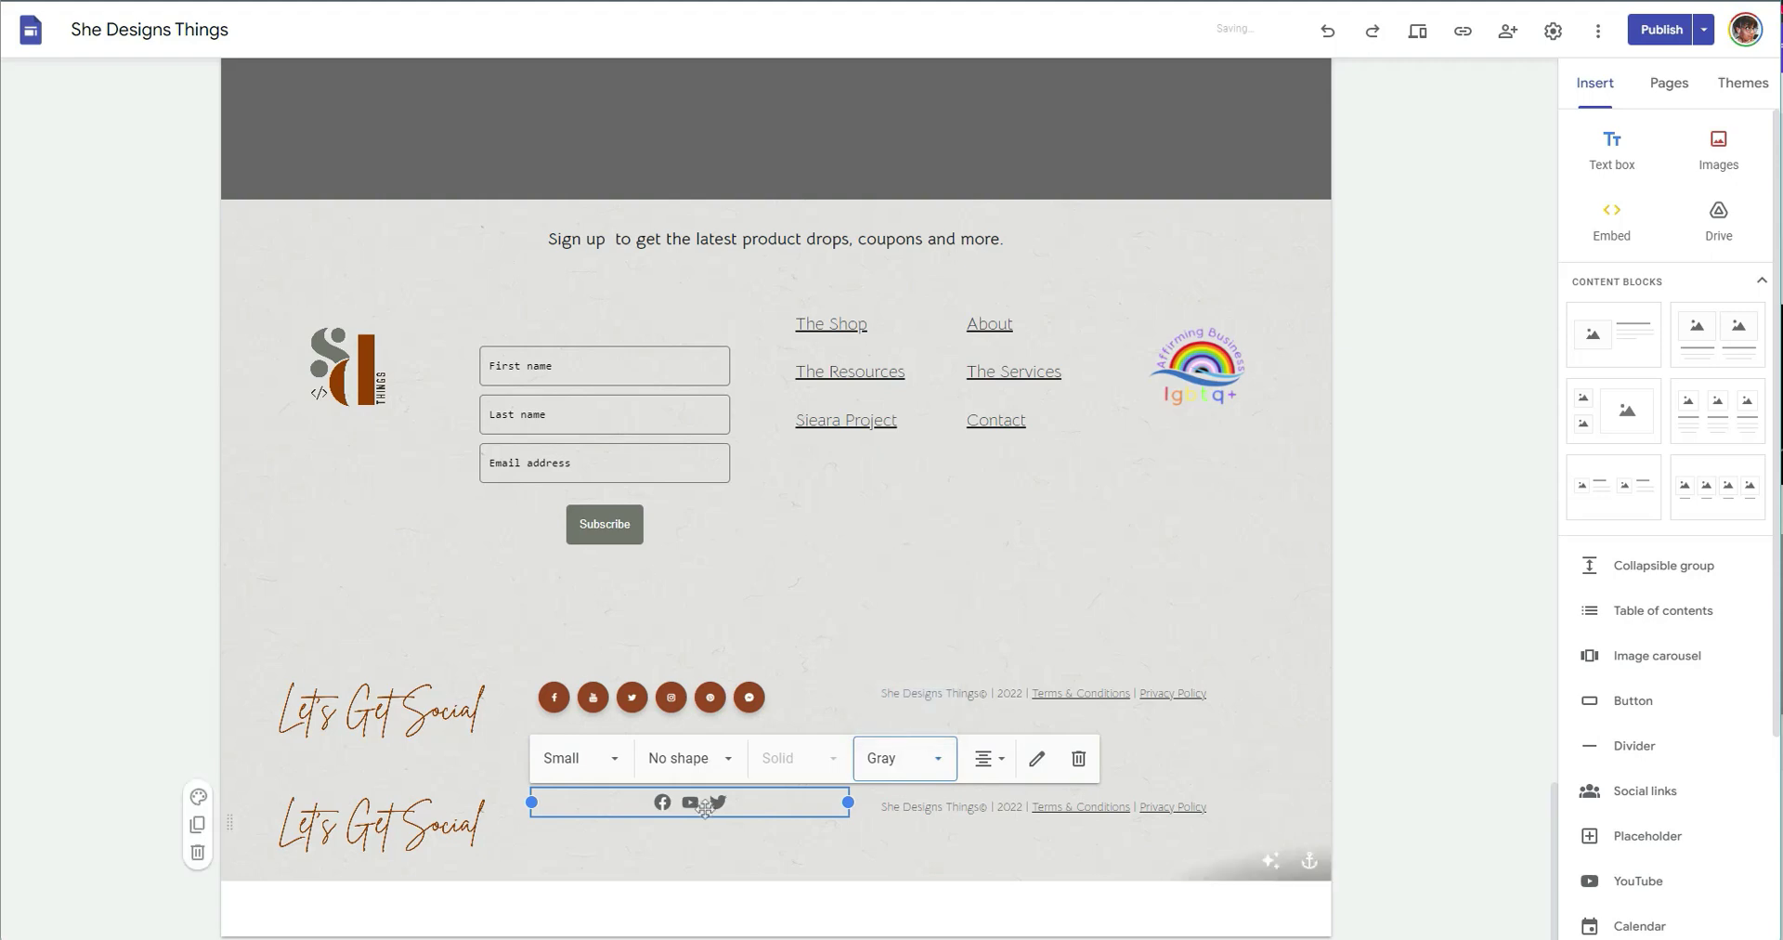
Move the social icons below the Subscribe button and make them Large.
{"action": "left_click_drag", "start_coordinate": [706, 805], "coordinate": [604, 669]}
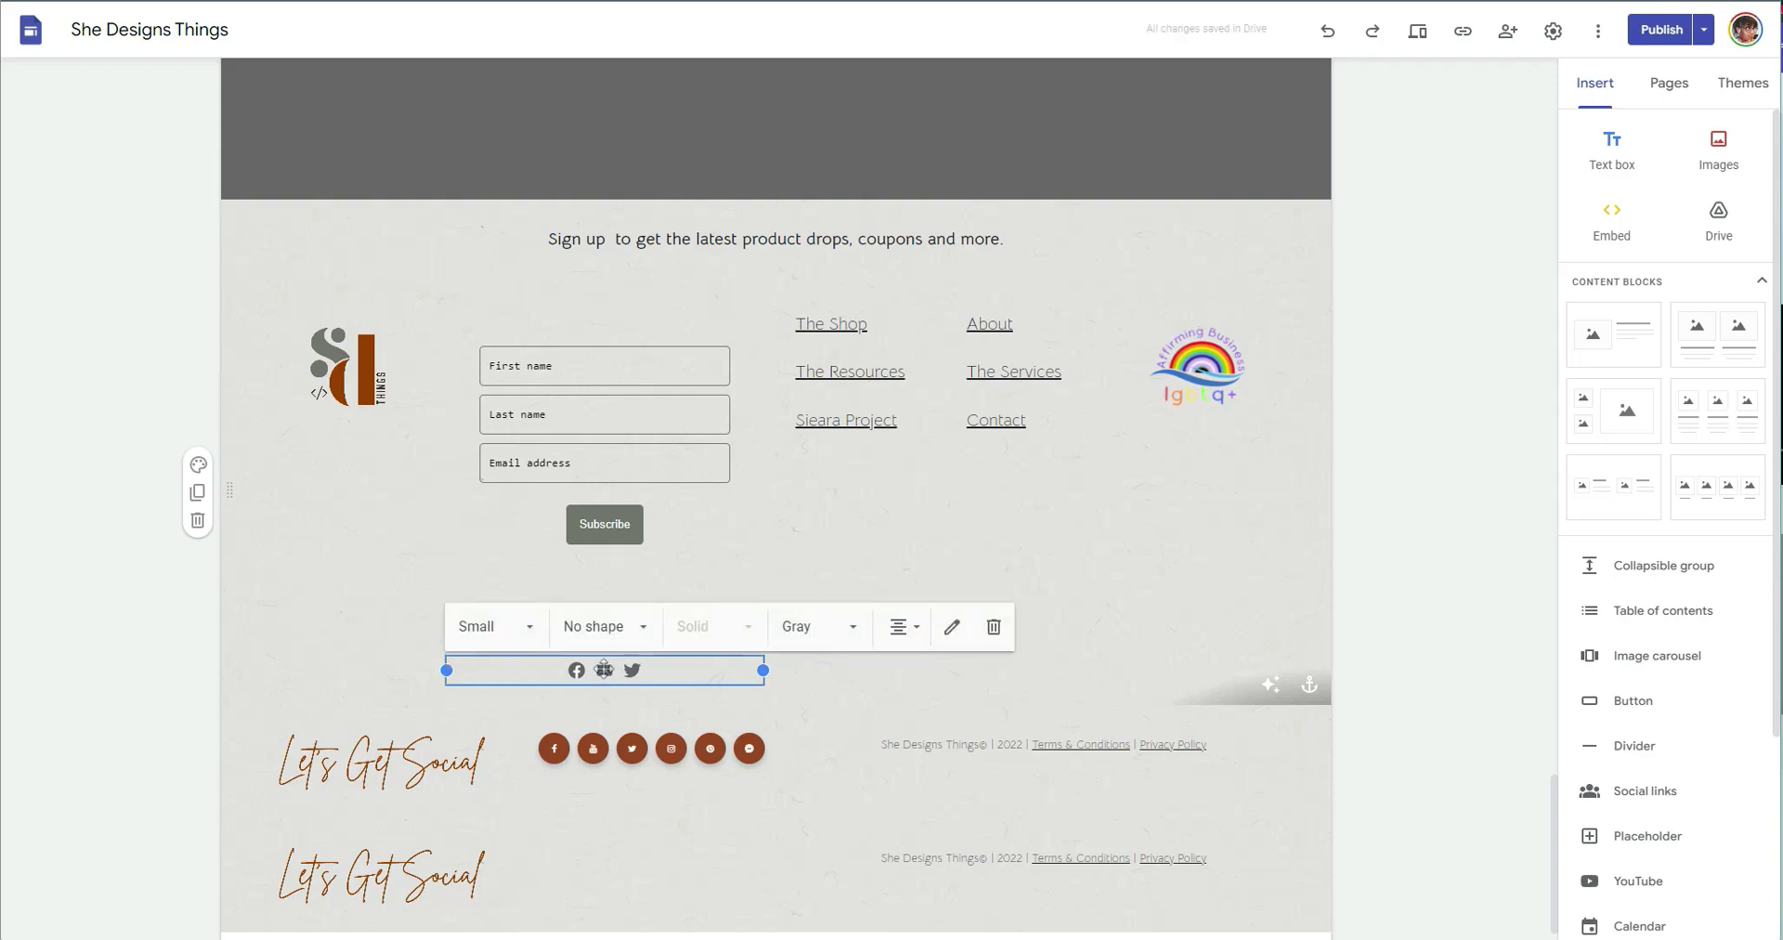
{"action": "left_click", "coordinate": [494, 626]}
{"action": "left_click", "coordinate": [501, 748]}
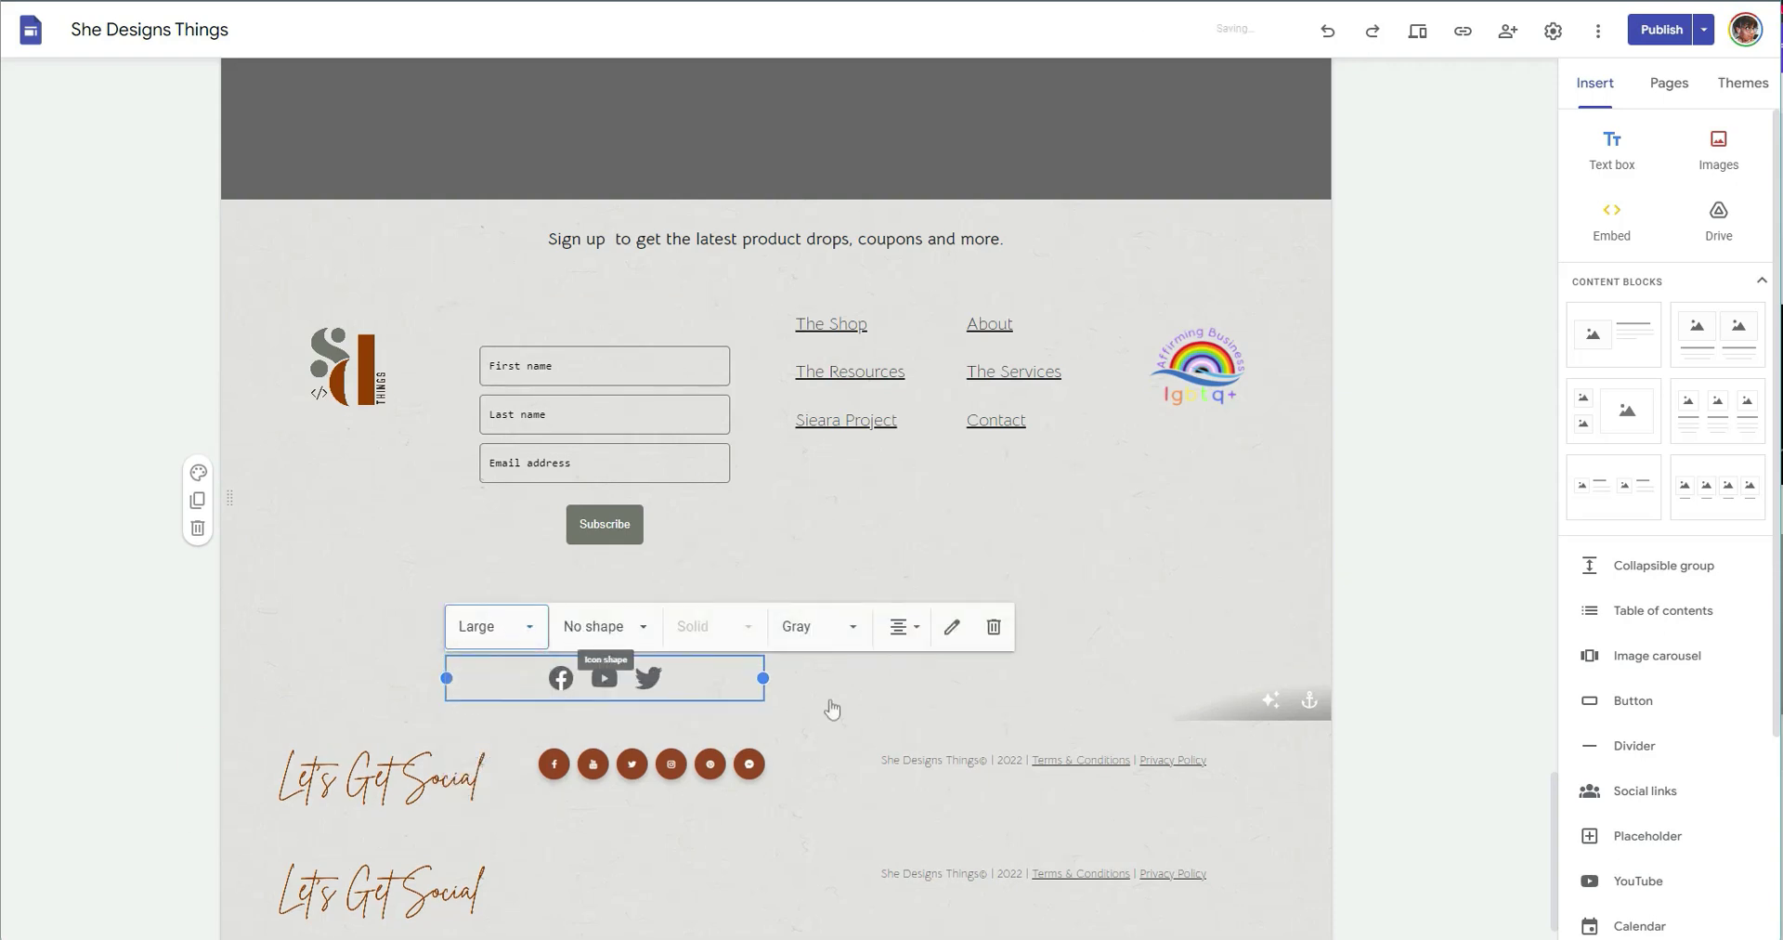
Reselect the social icons widget and give the icons a Square shape.
{"action": "left_click", "coordinate": [1329, 617]}
{"action": "left_click", "coordinate": [561, 676]}
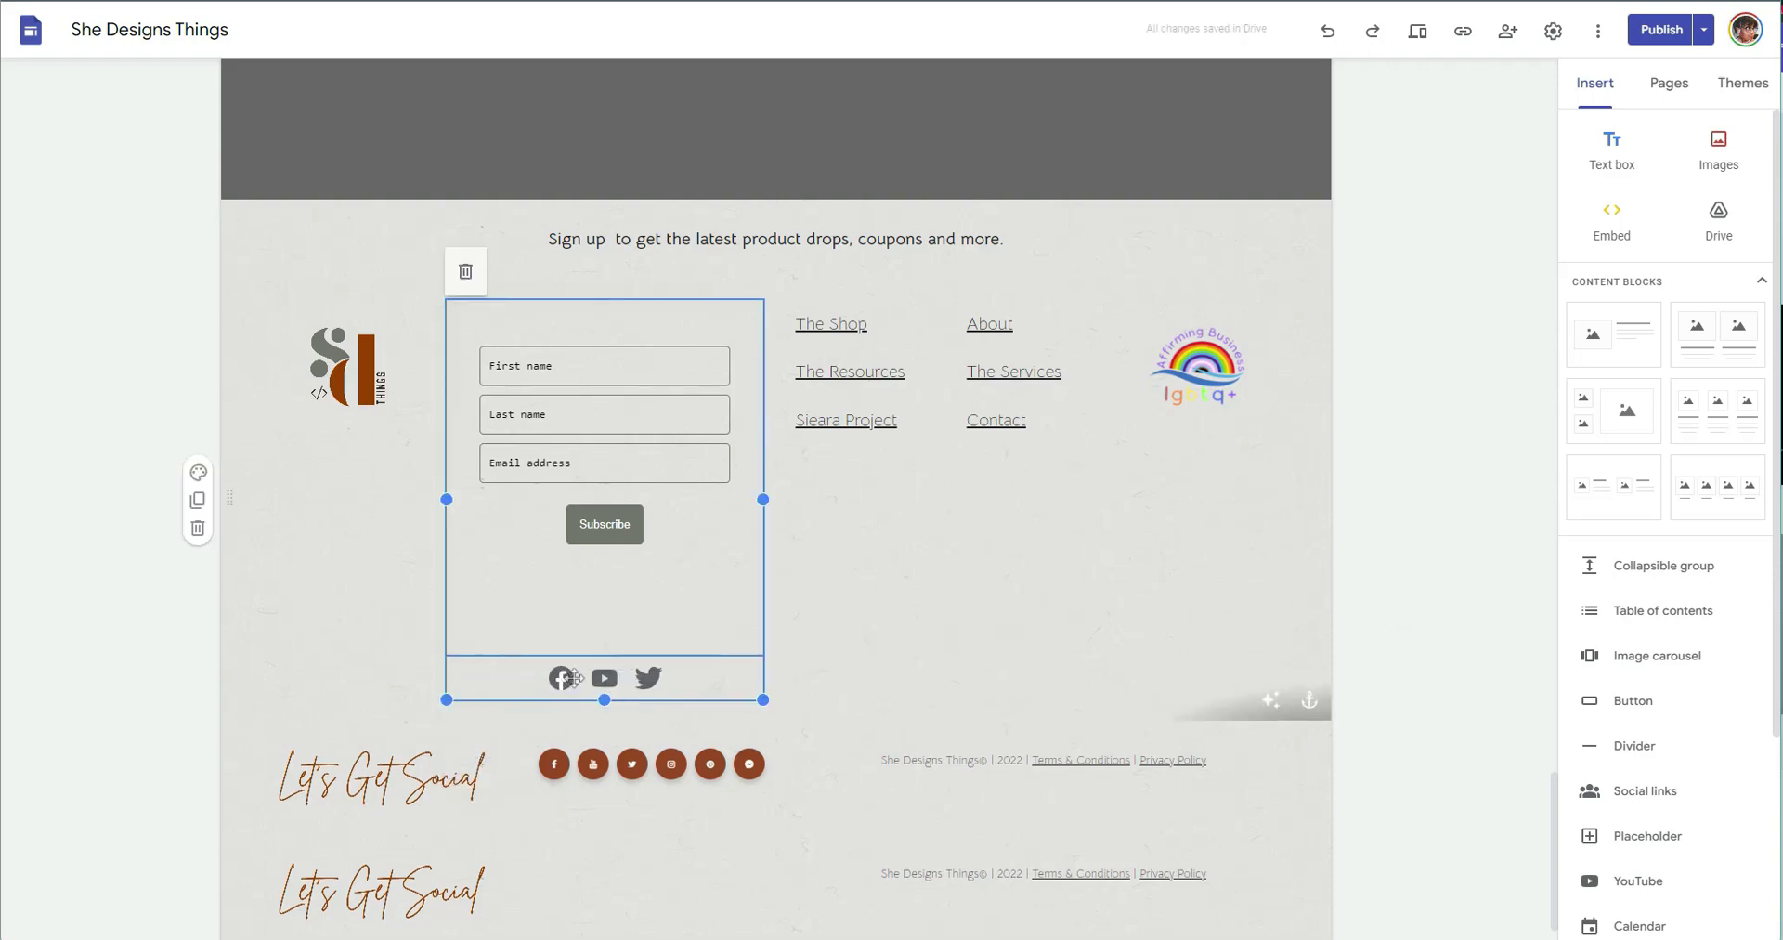
{"action": "left_click", "coordinate": [609, 675]}
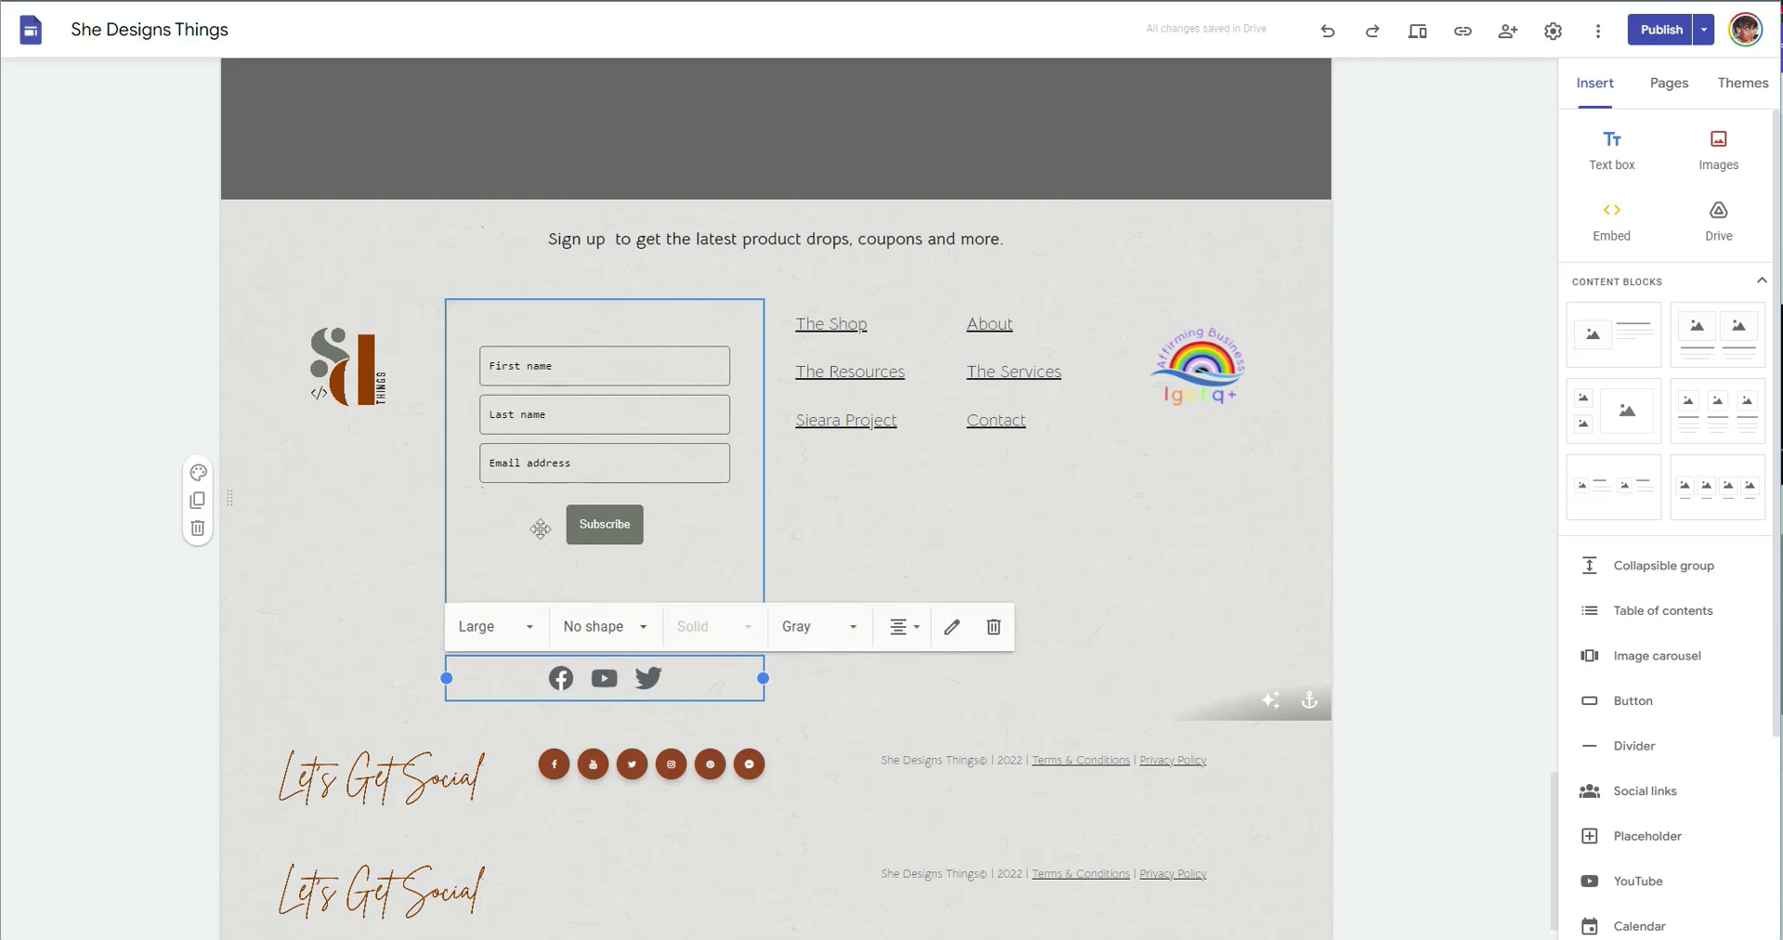
{"action": "left_click", "coordinate": [640, 626]}
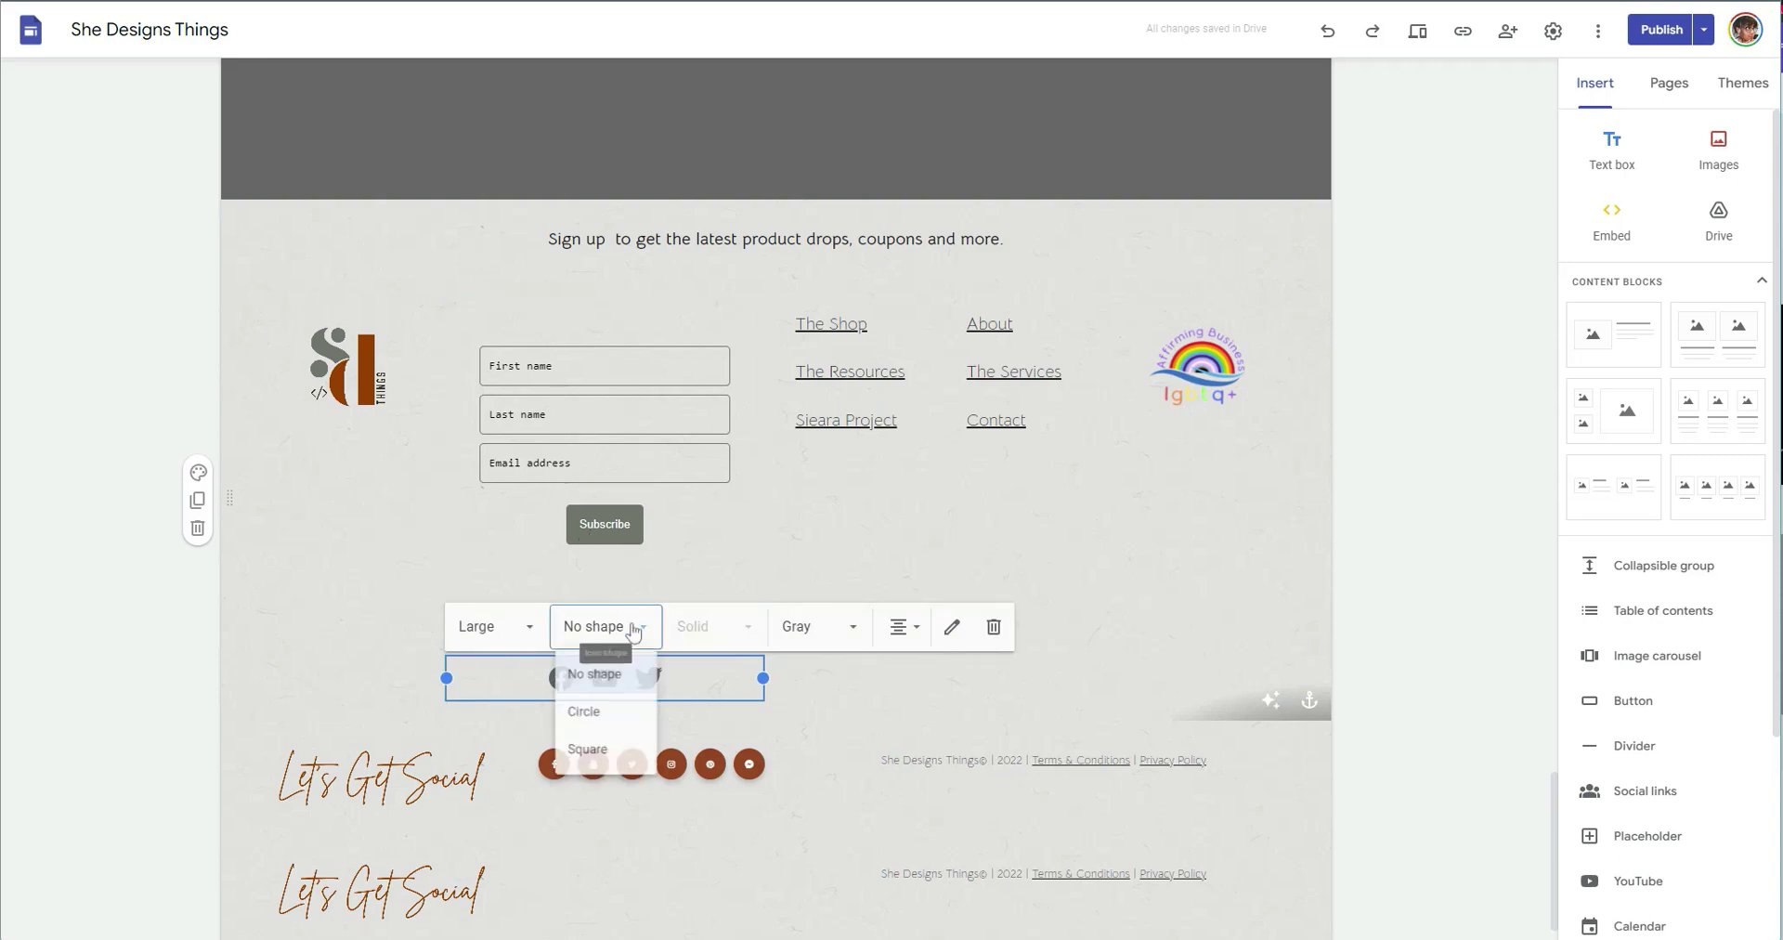
{"action": "left_click", "coordinate": [590, 757]}
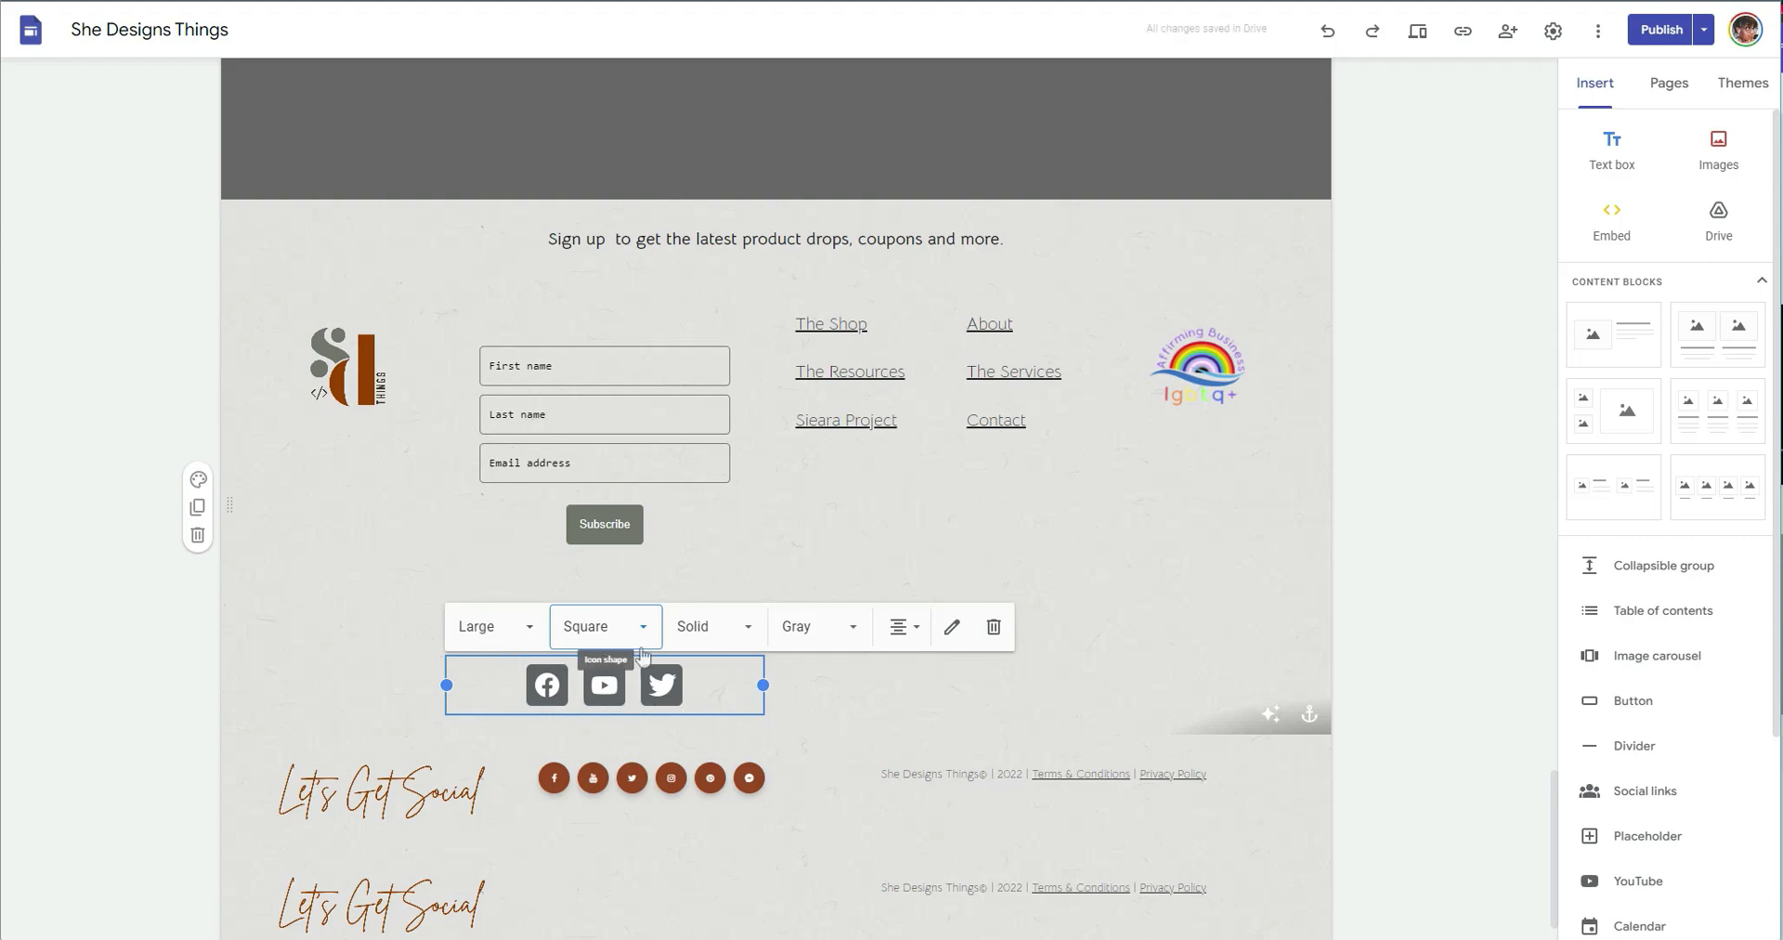
{"action": "left_click", "coordinate": [898, 626]}
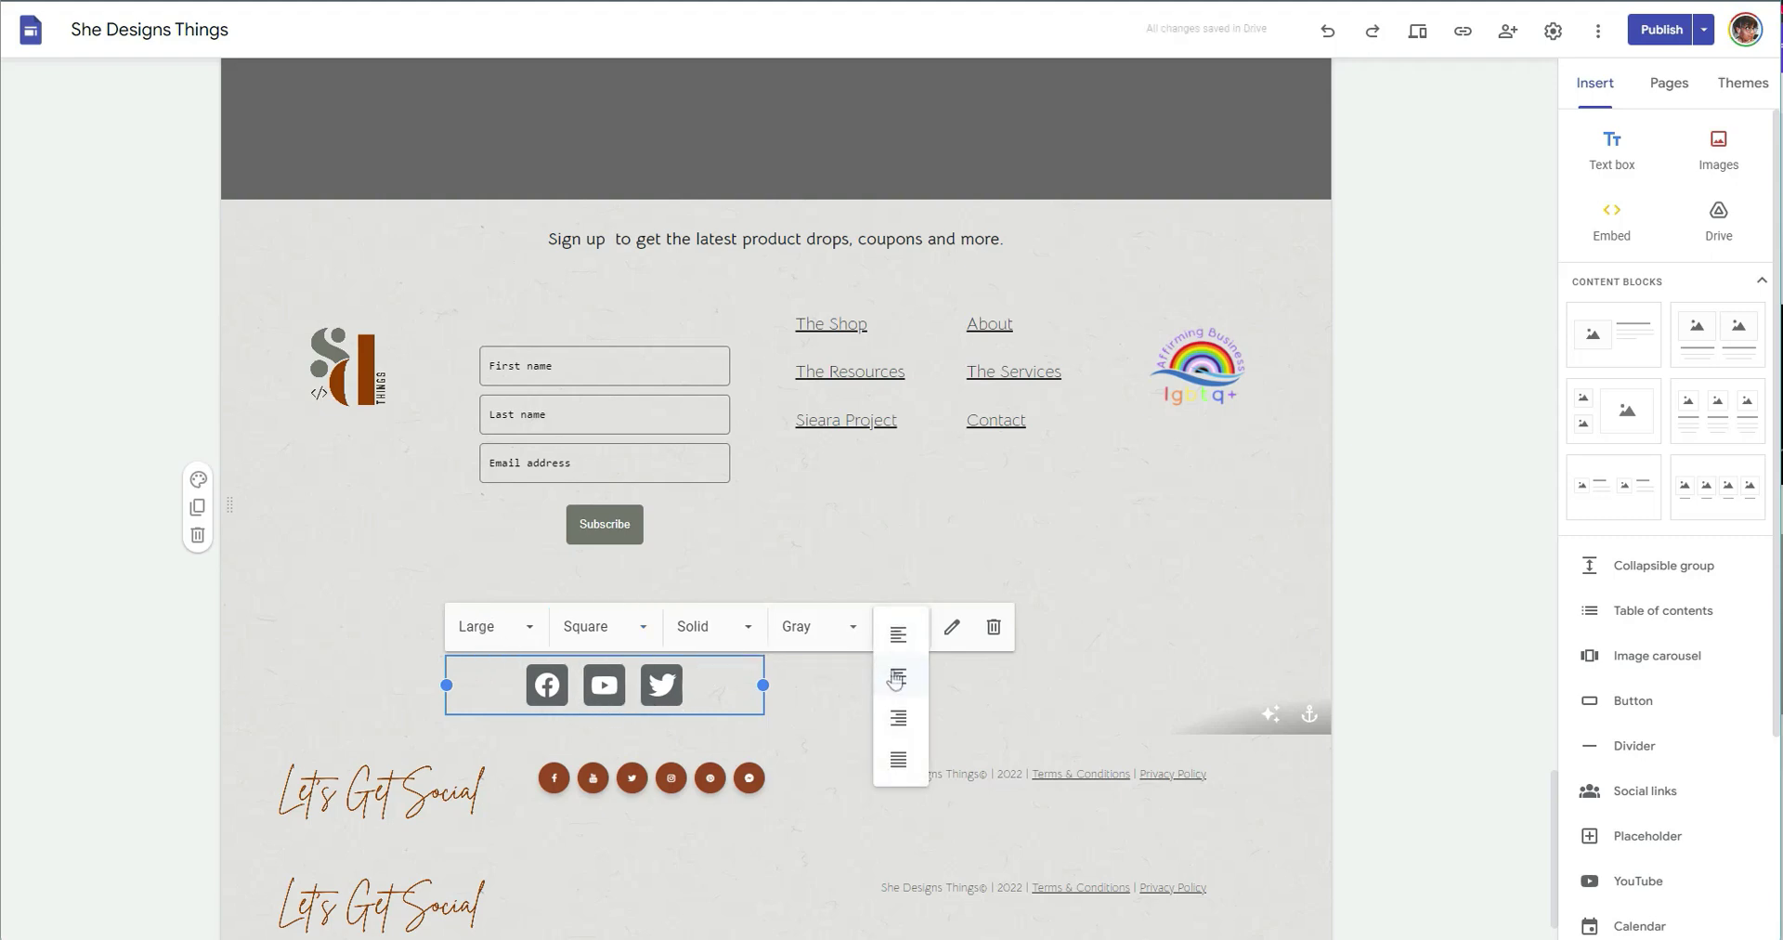
Add instagram.com and pinterest.com links to the social row and update it.
{"action": "left_click", "coordinate": [950, 627]}
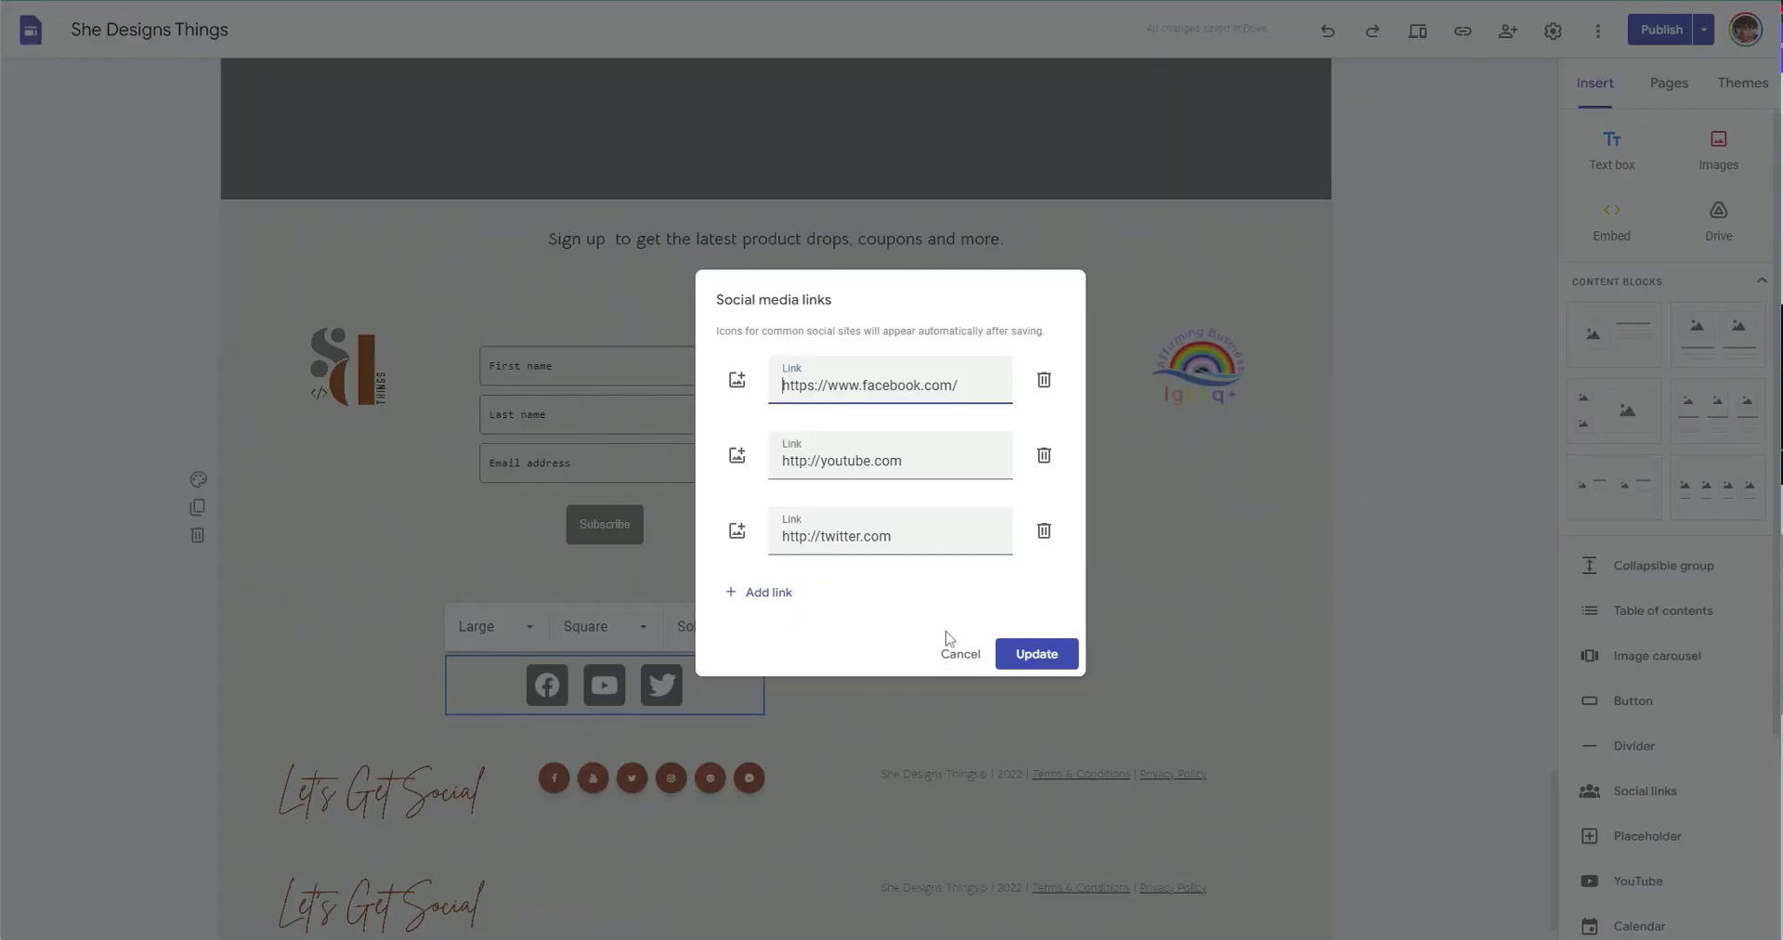
{"action": "left_click", "coordinate": [758, 591]}
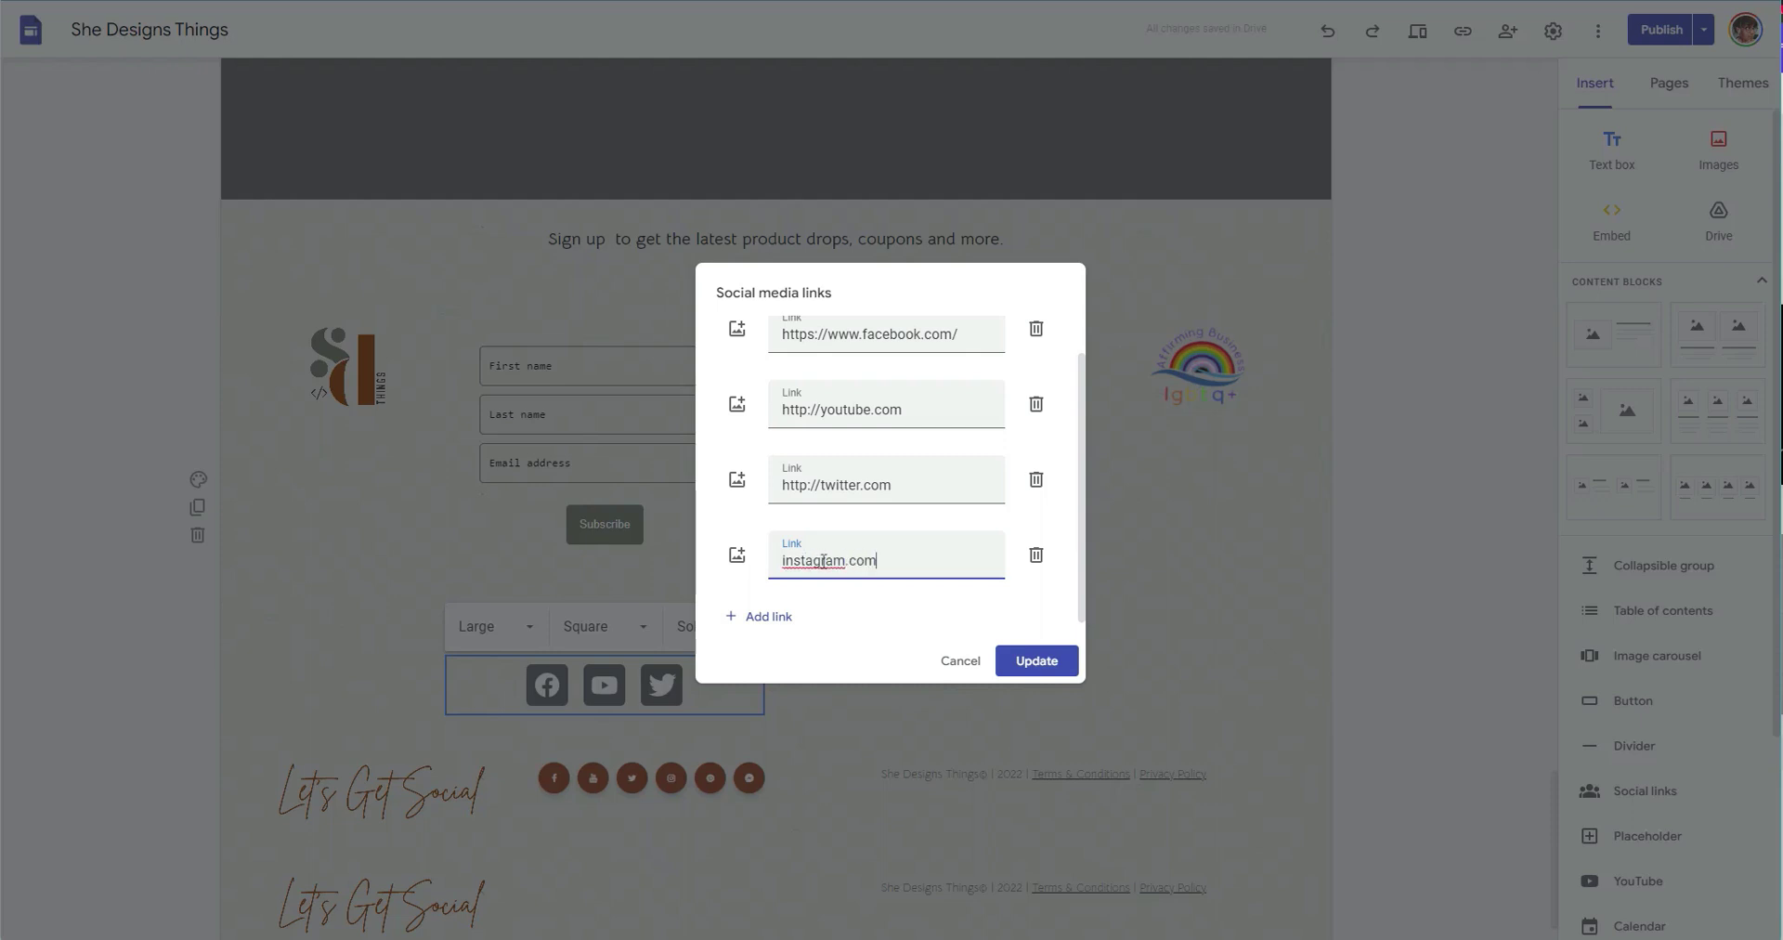
{"action": "left_click", "coordinate": [758, 618]}
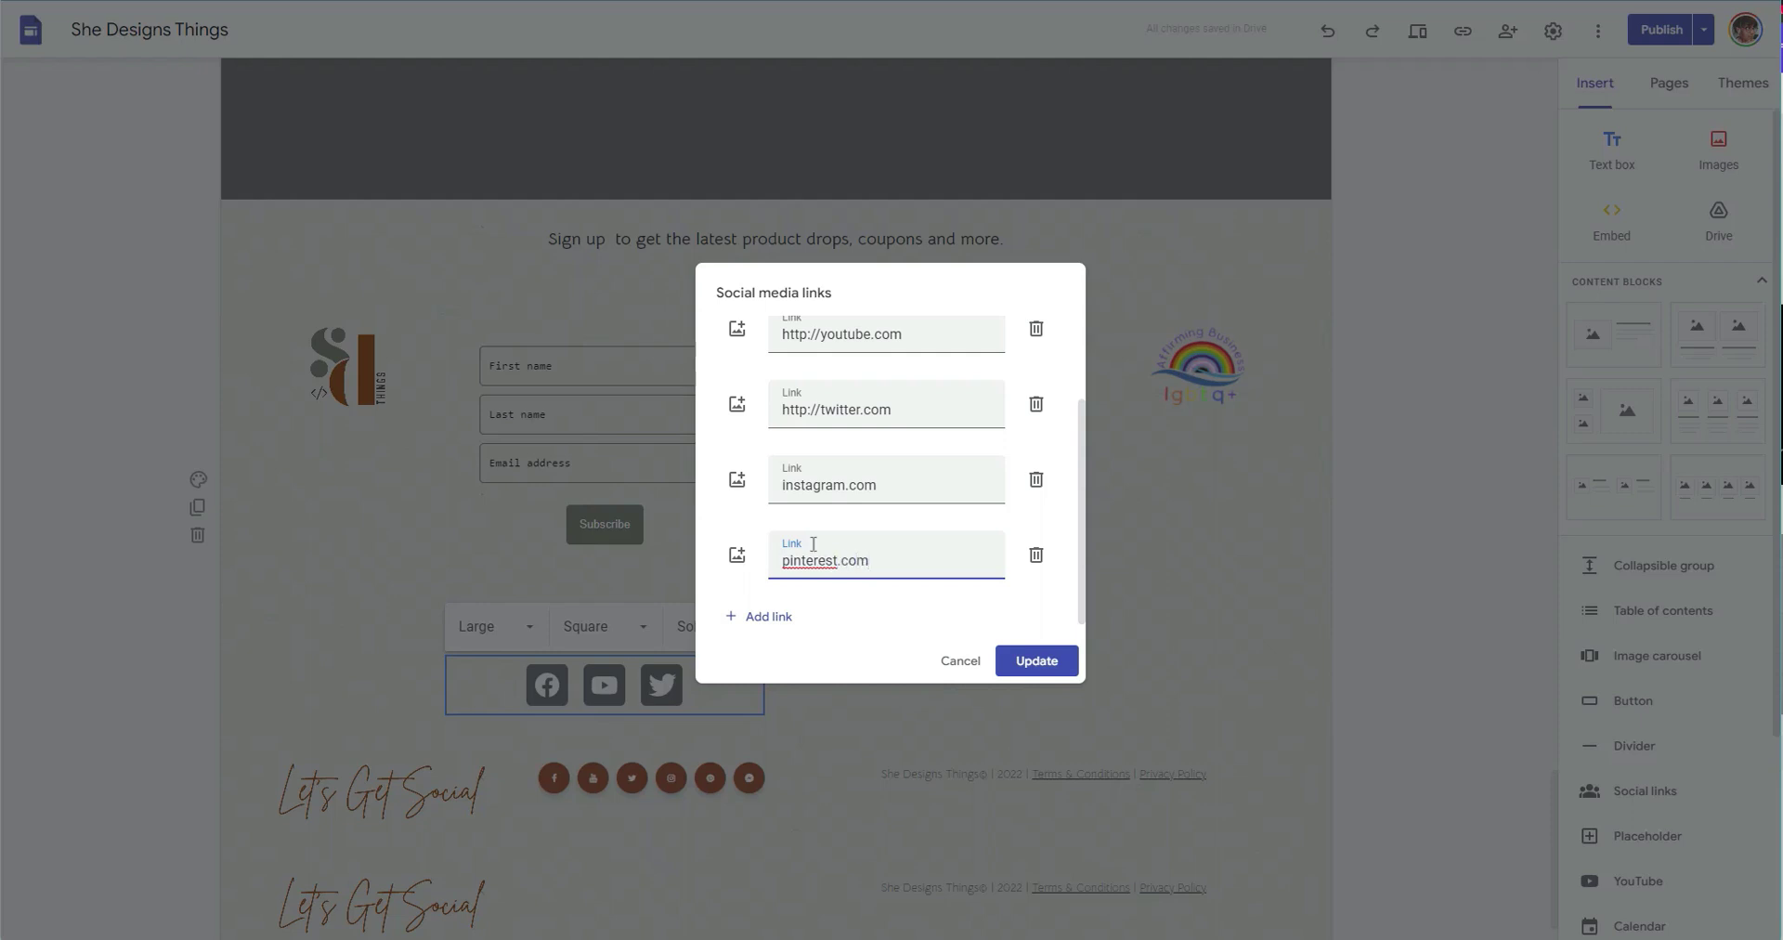
{"action": "left_click", "coordinate": [1040, 661]}
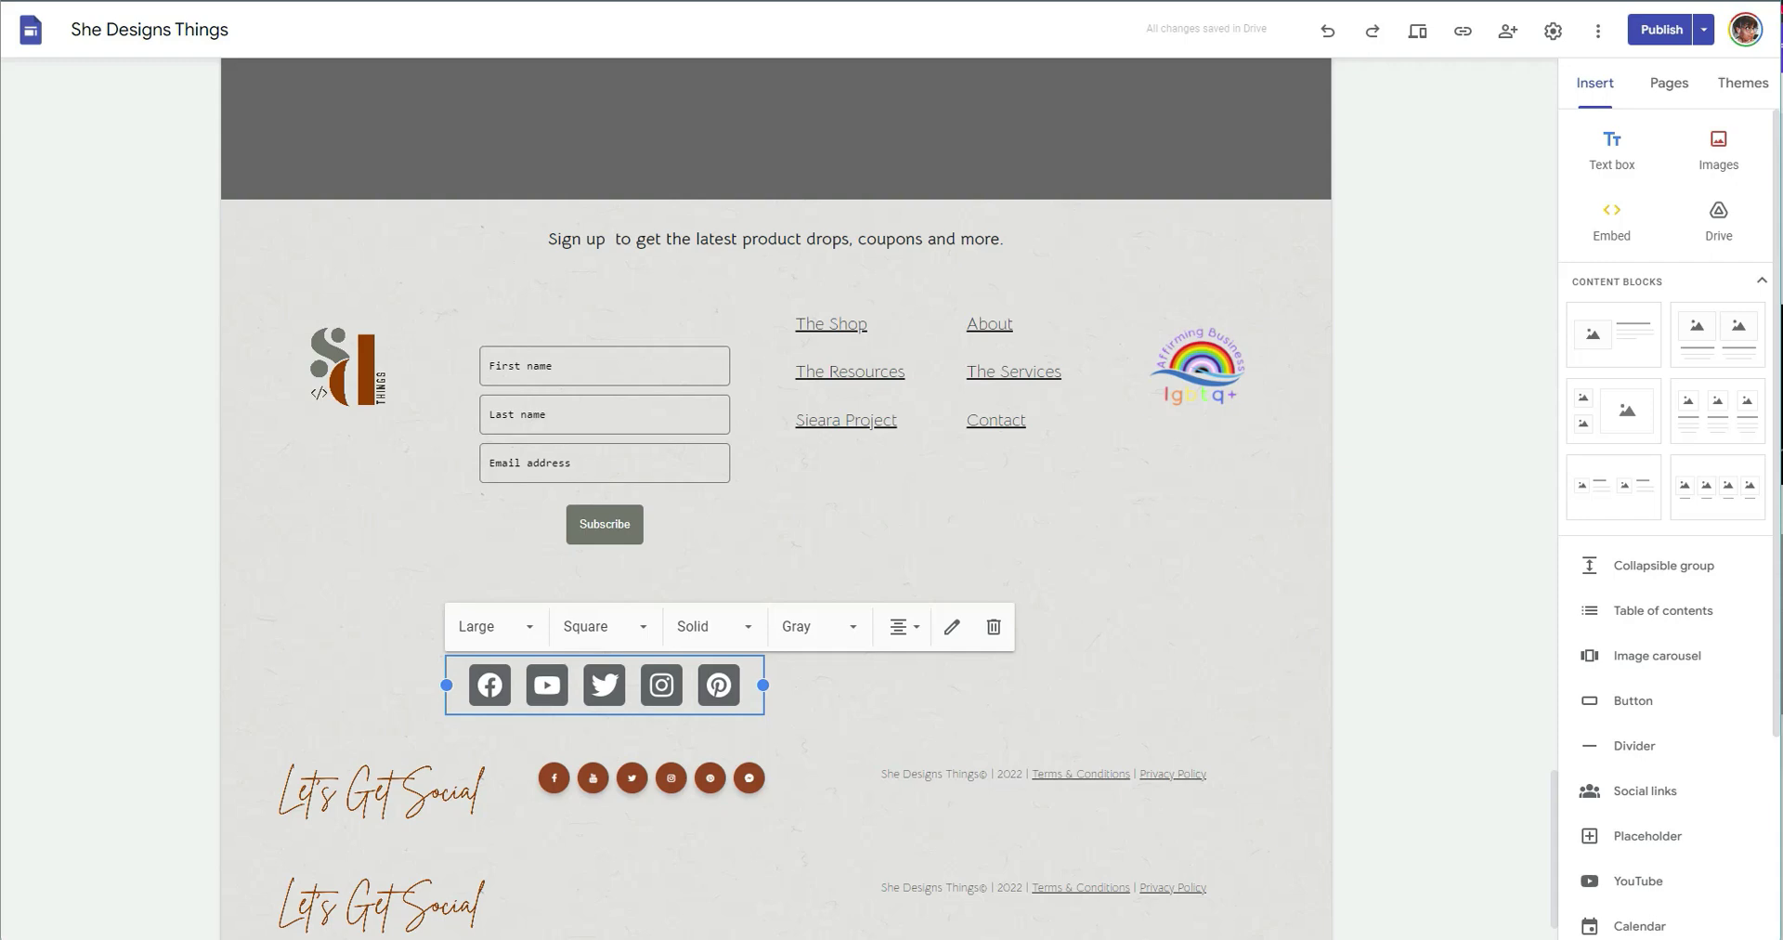
{"action": "scroll", "coordinate": [819, 662], "scroll_direction": "up", "scroll_amount": 3}
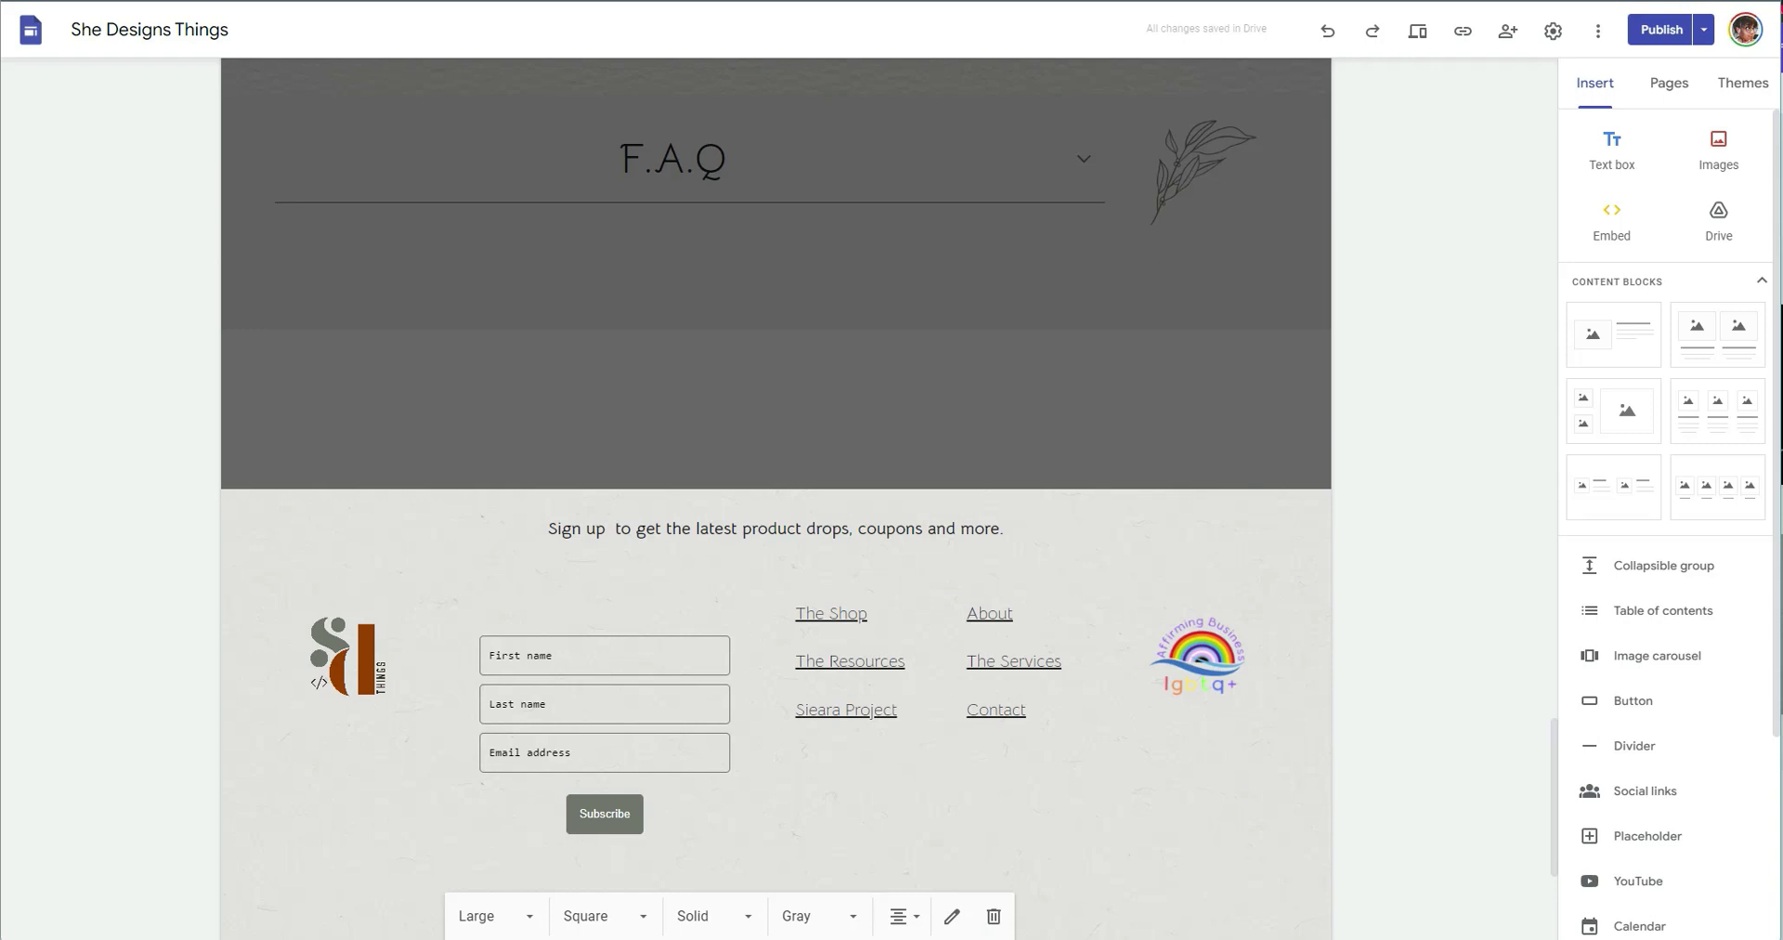
{"action": "scroll", "coordinate": [688, 736], "scroll_direction": "down", "scroll_amount": 4}
{"action": "left_click", "coordinate": [713, 715]}
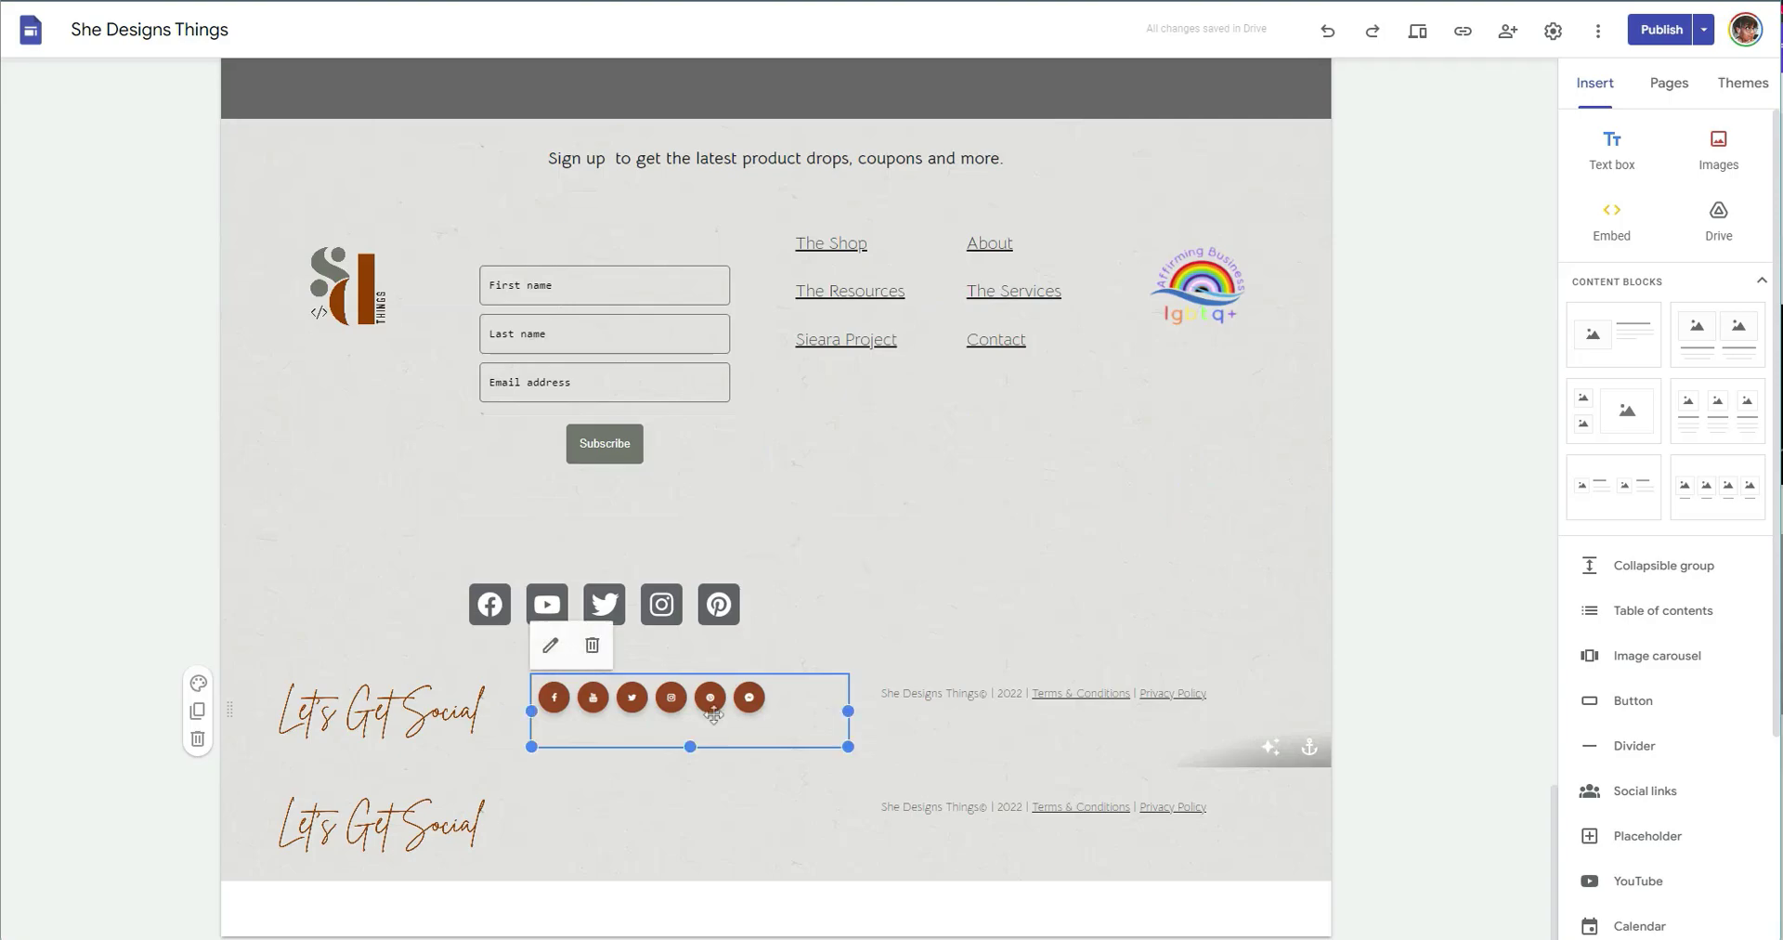
{"action": "left_click", "coordinate": [549, 644]}
{"action": "left_click", "coordinate": [717, 446]}
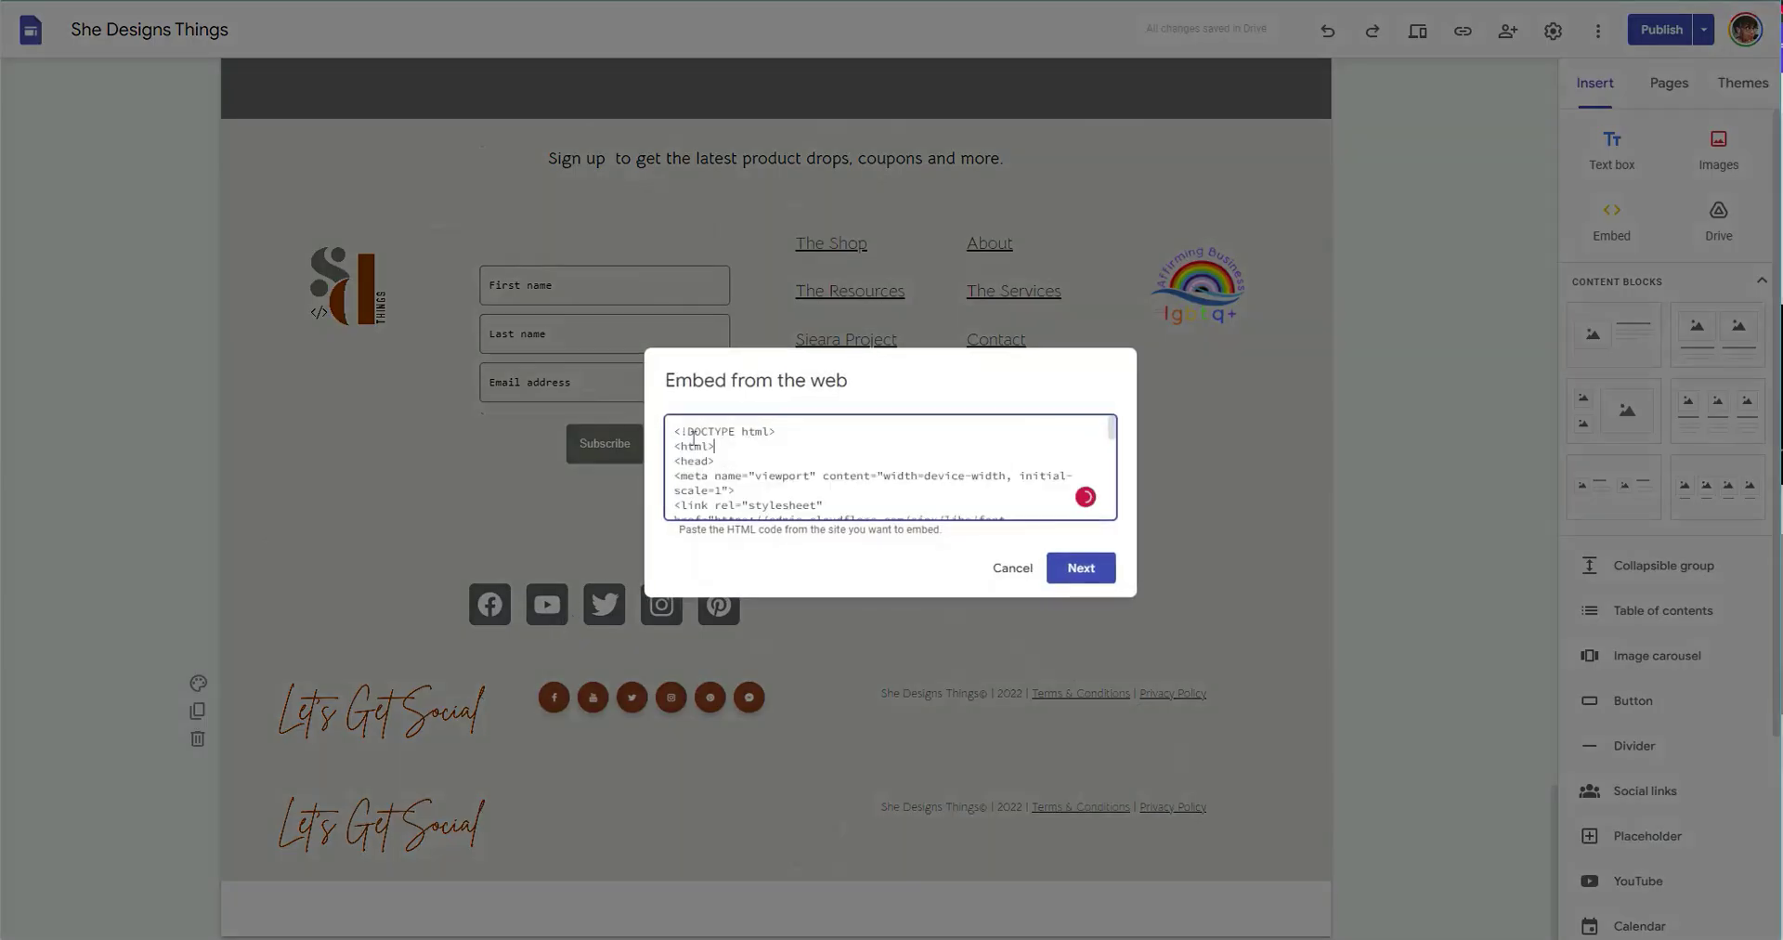
{"action": "left_click_drag", "start_coordinate": [693, 435], "coordinate": [690, 452]}
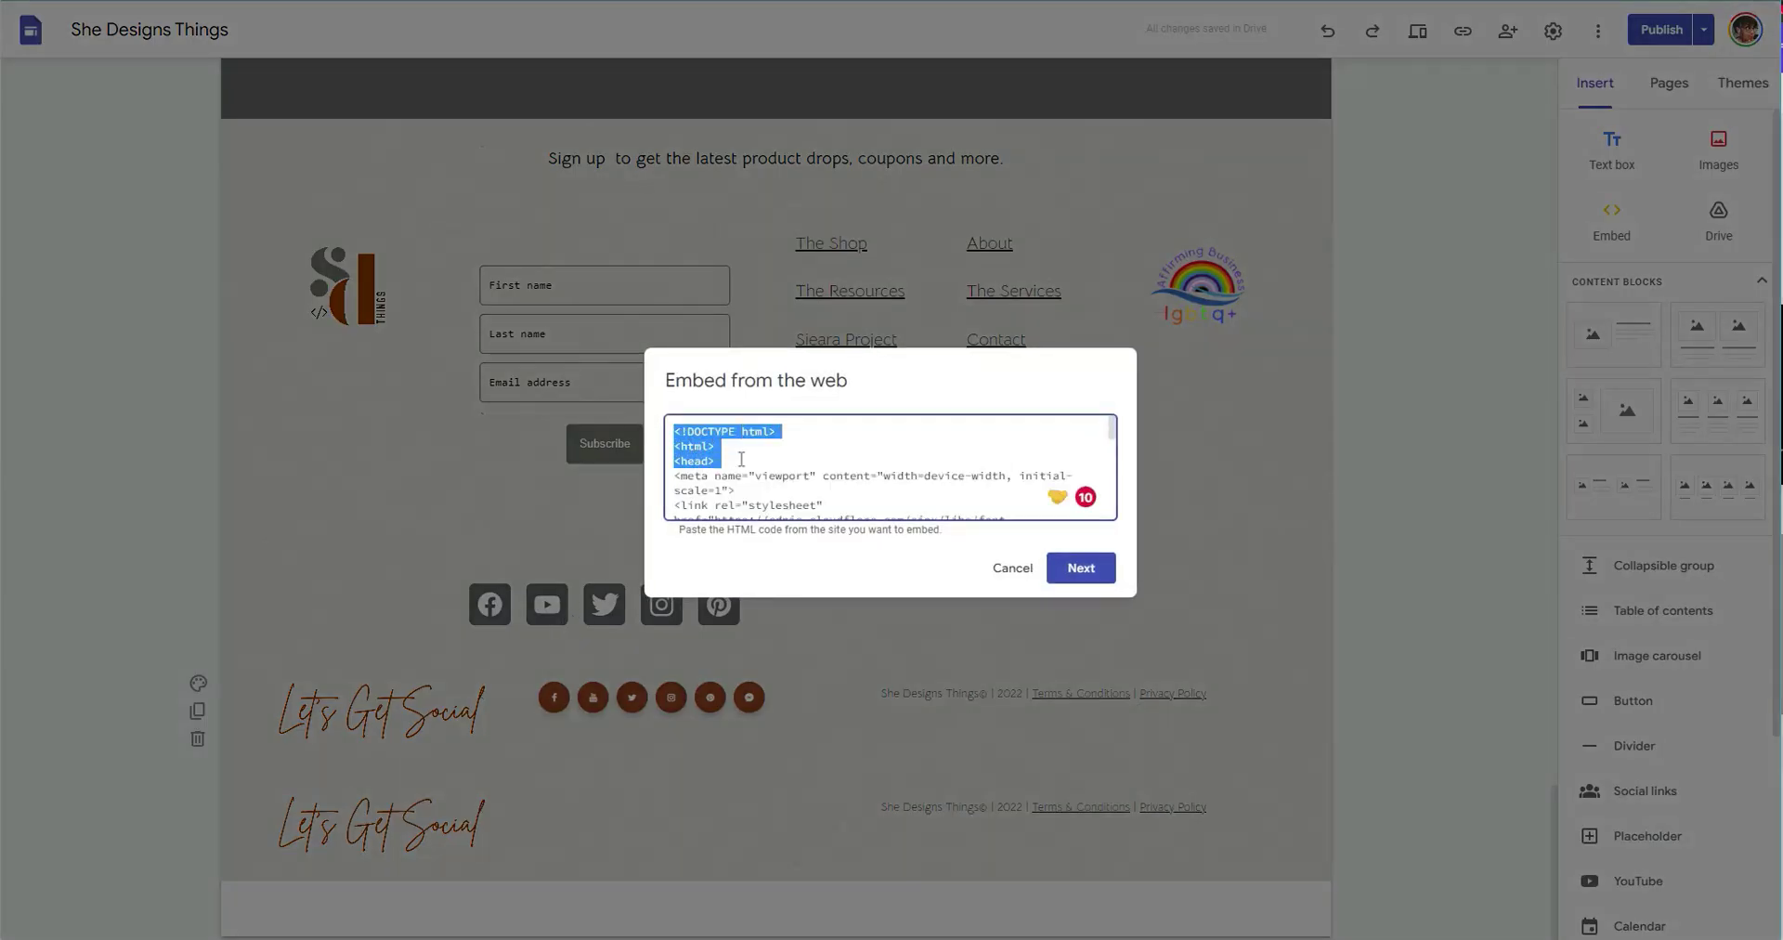
{"action": "left_click", "coordinate": [698, 445]}
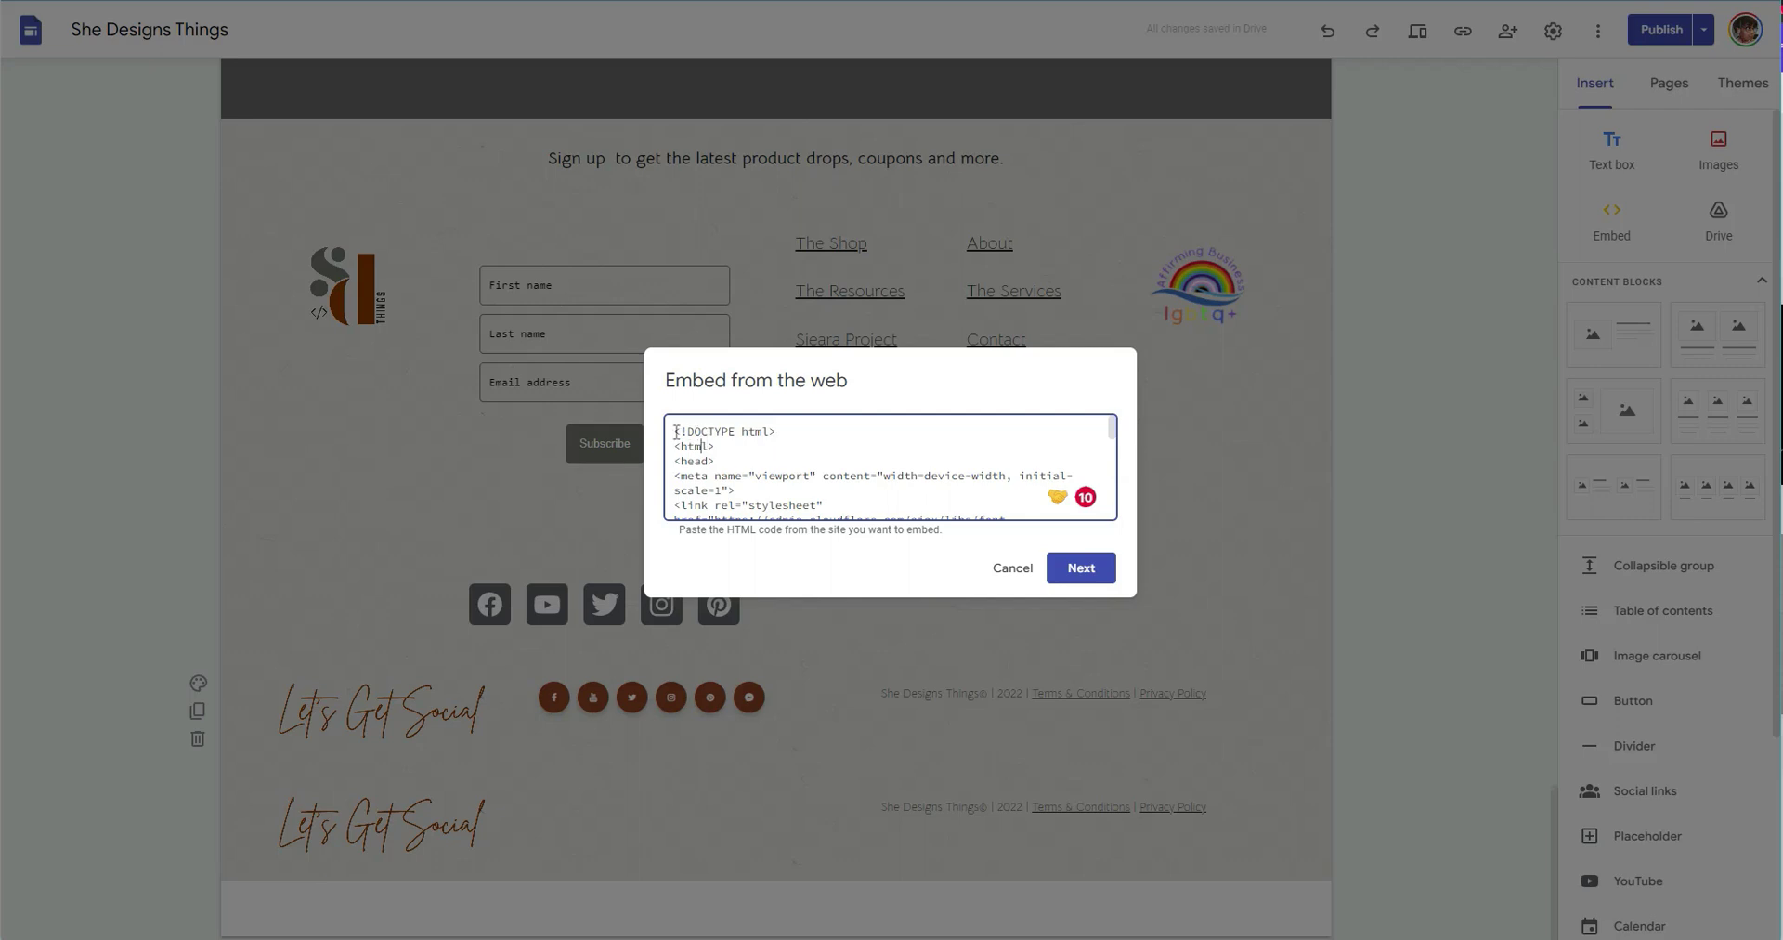
{"action": "key", "text": "Escape"}
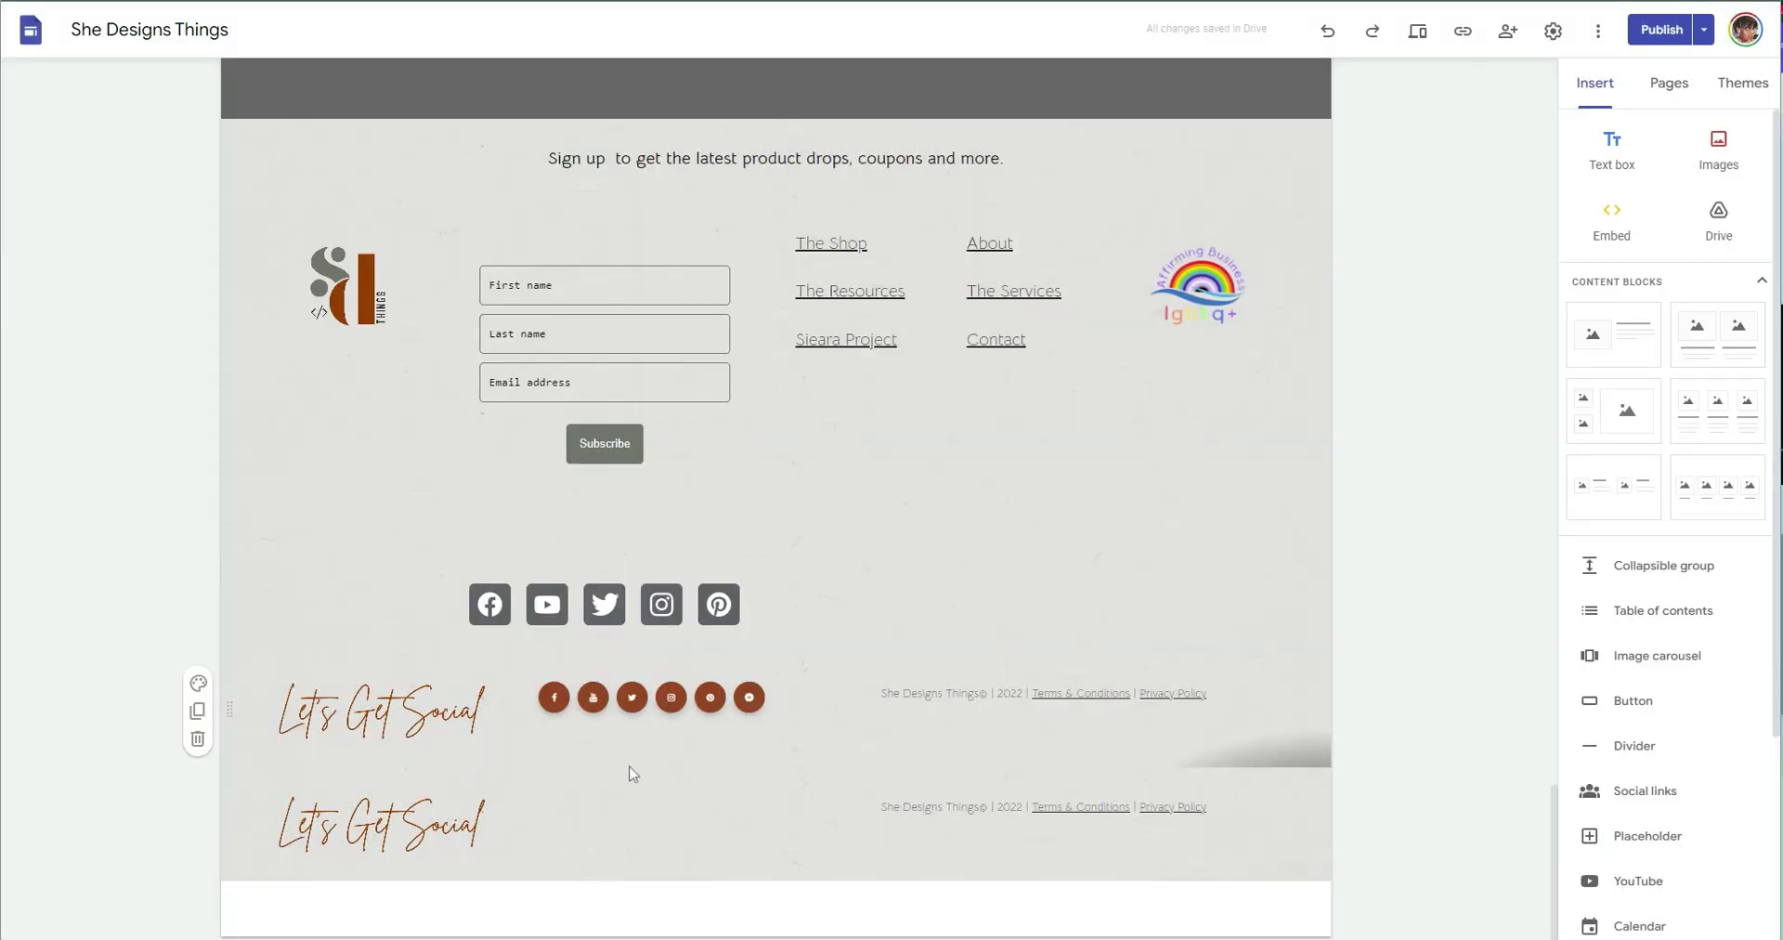
{"action": "left_click", "coordinate": [678, 605]}
Paste the site's m.me Messenger link into a new link field and update the row.
{"action": "left_click", "coordinate": [679, 605]}
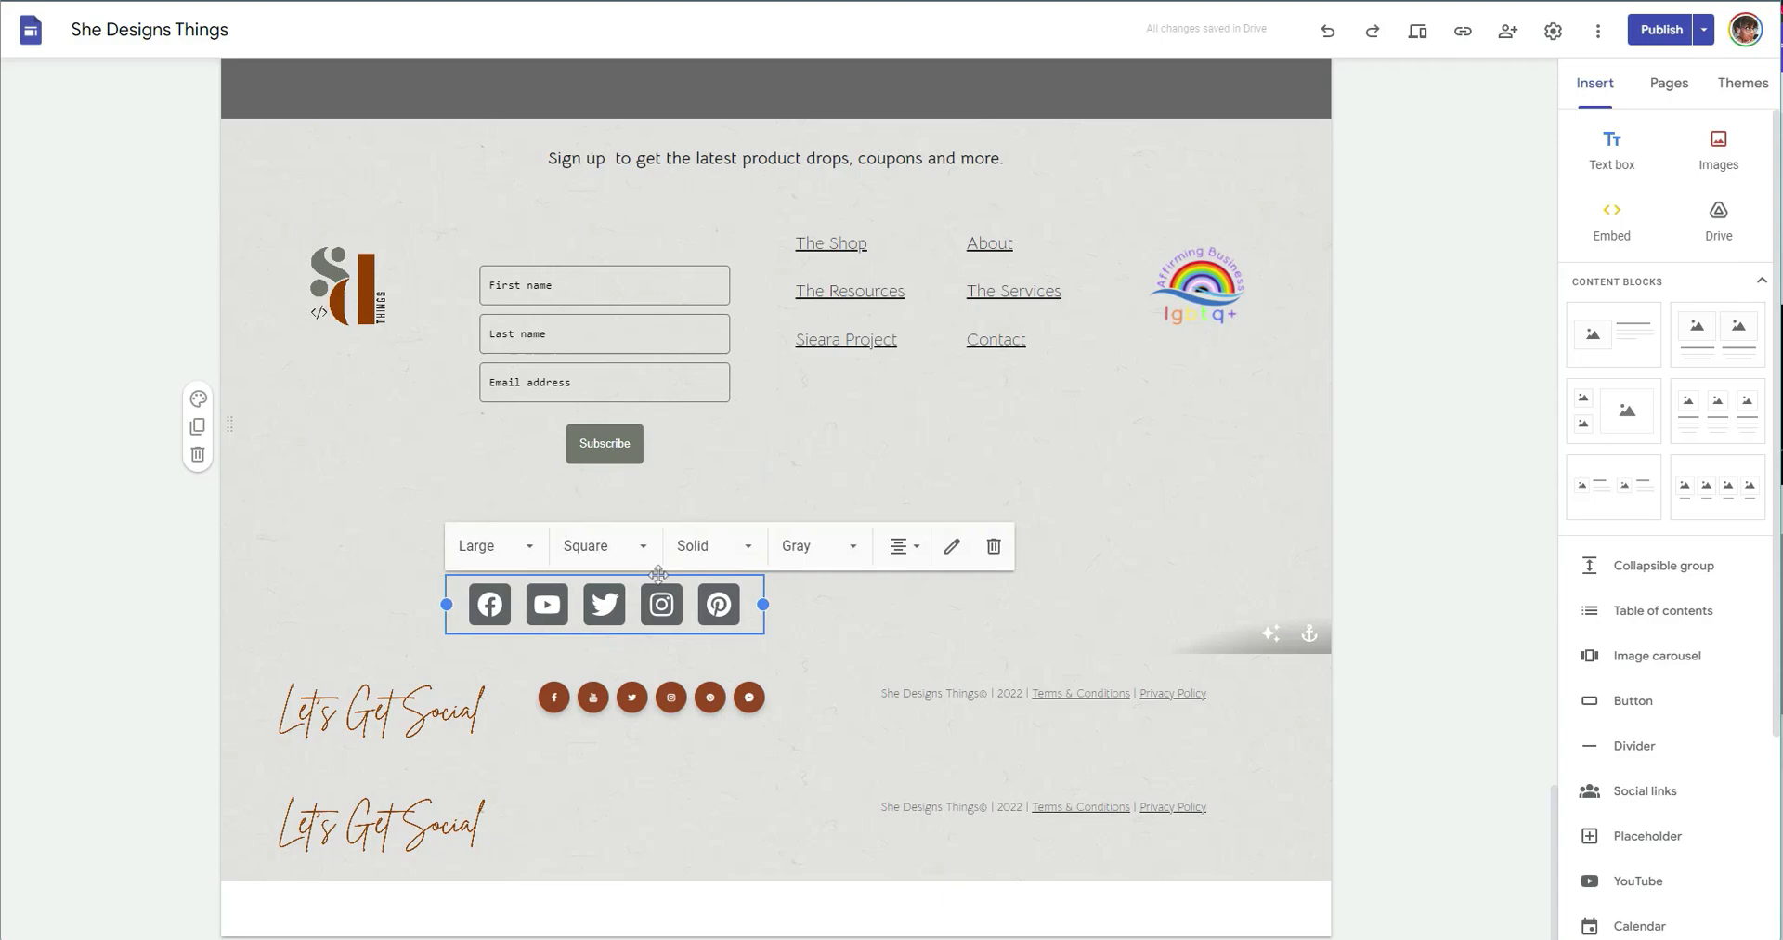
{"action": "left_click", "coordinate": [951, 546]}
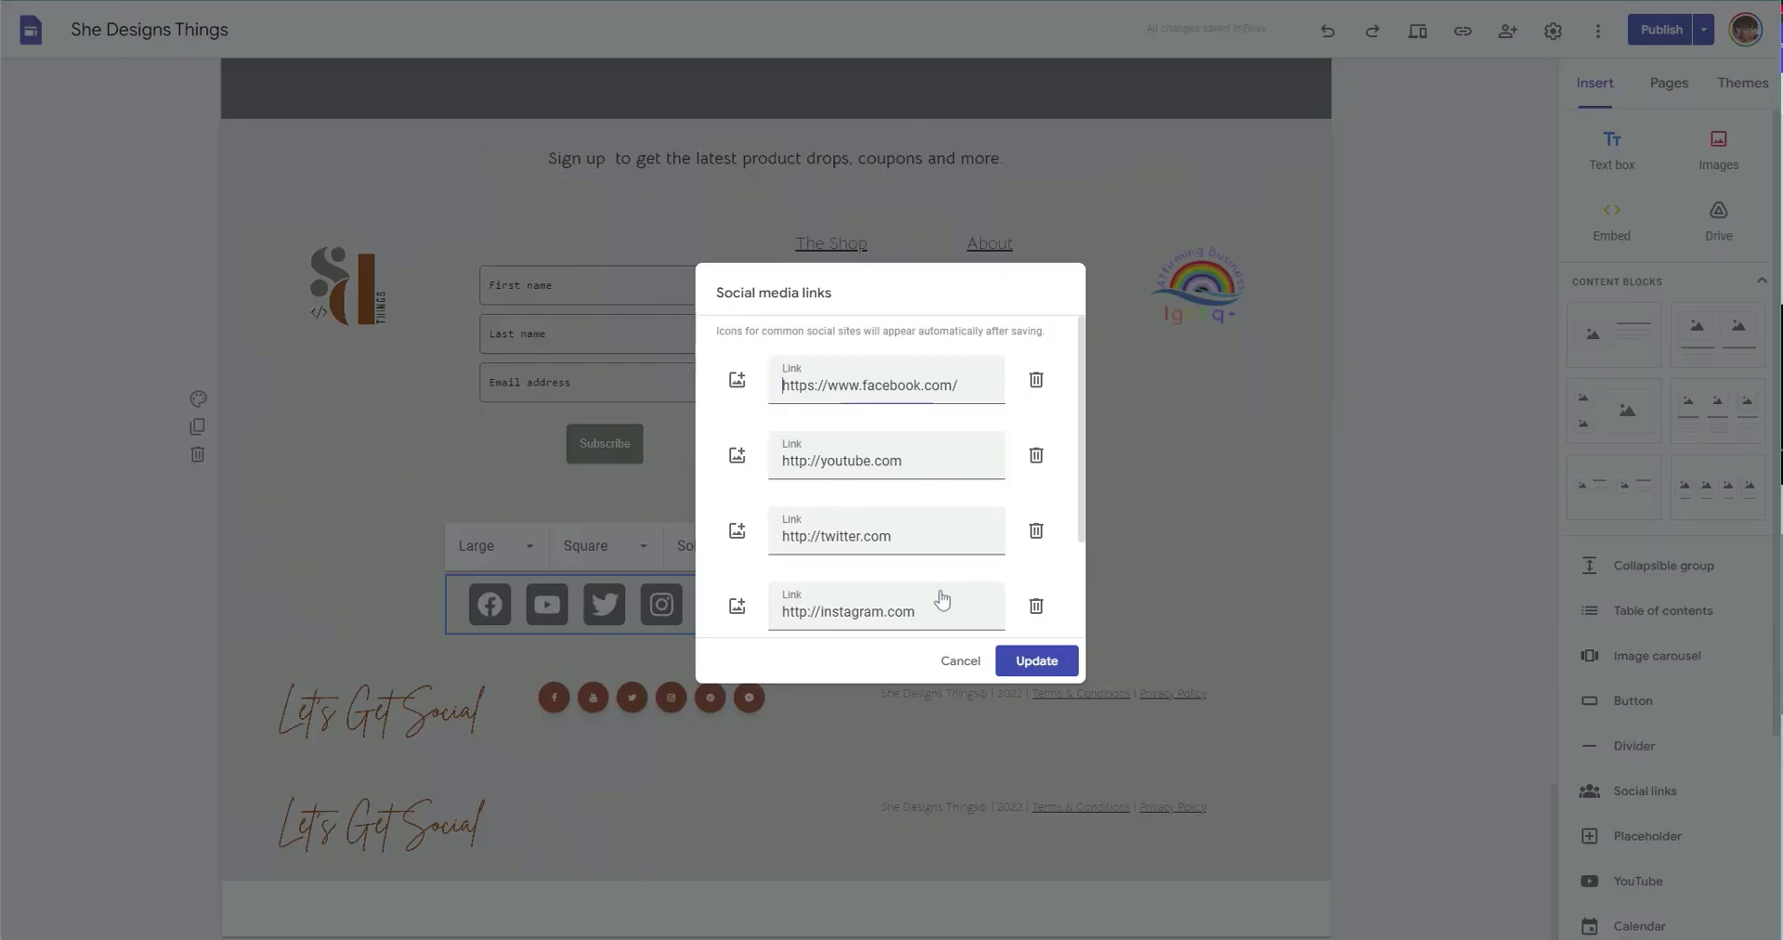
{"action": "scroll", "coordinate": [836, 632], "scroll_direction": "down", "scroll_amount": 1}
{"action": "left_click", "coordinate": [760, 609]}
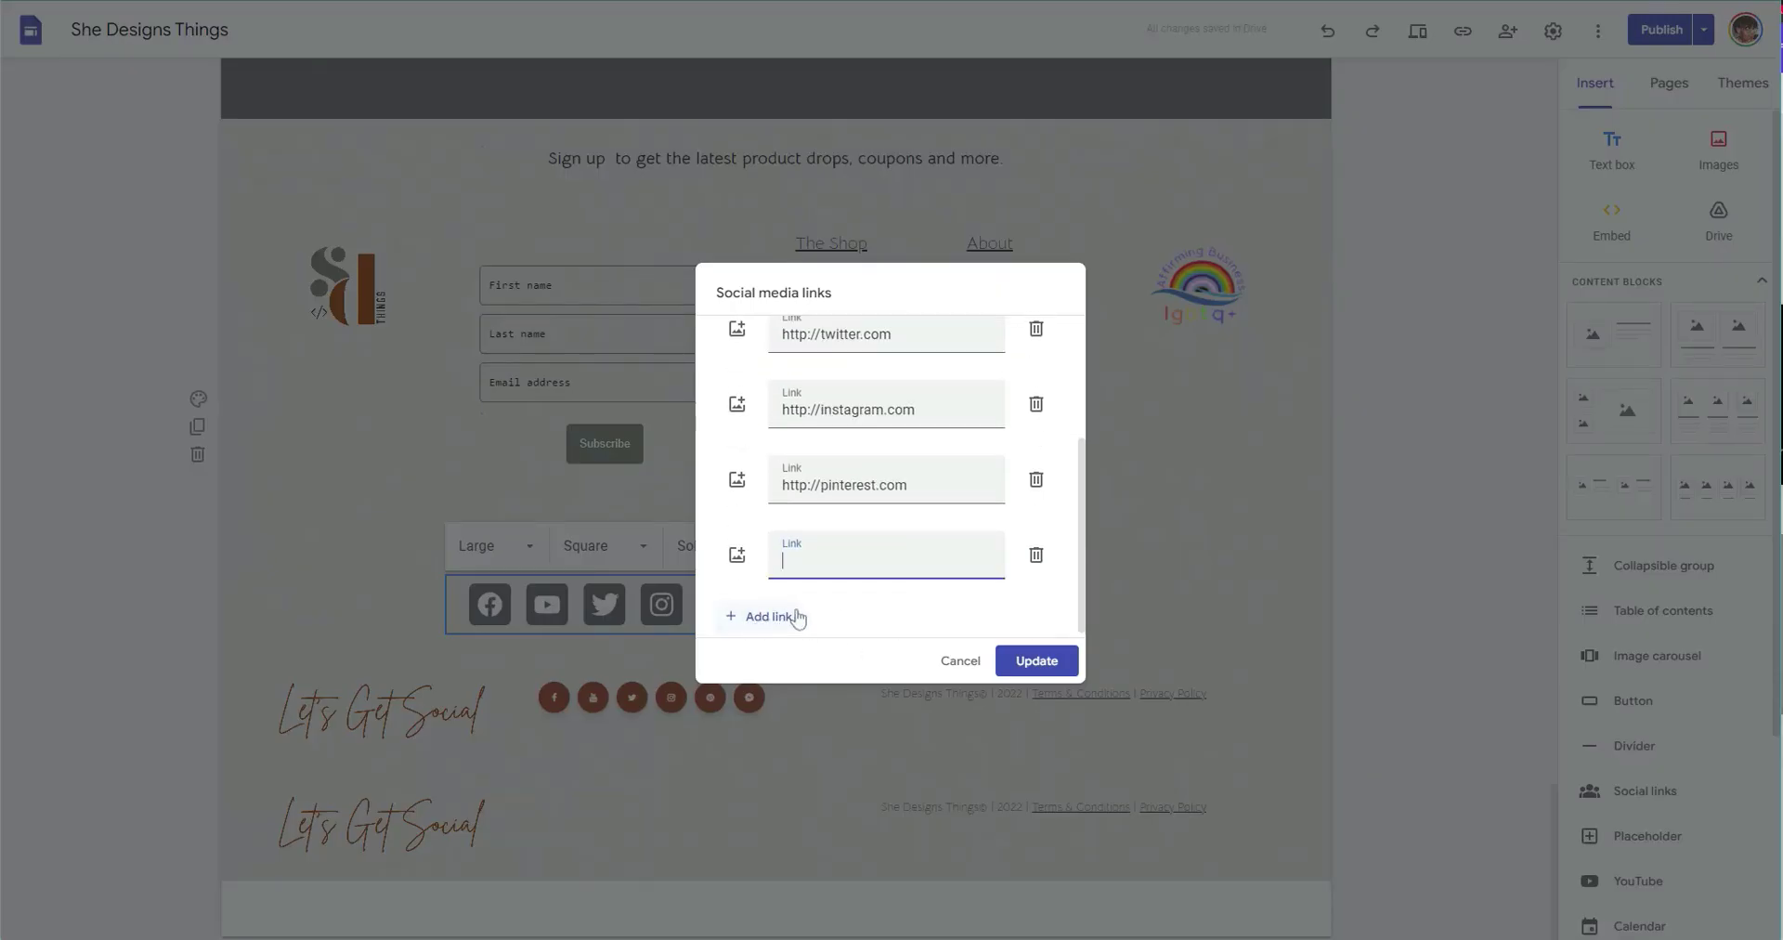
{"action": "right_click", "coordinate": [809, 563]}
{"action": "left_click", "coordinate": [866, 702]}
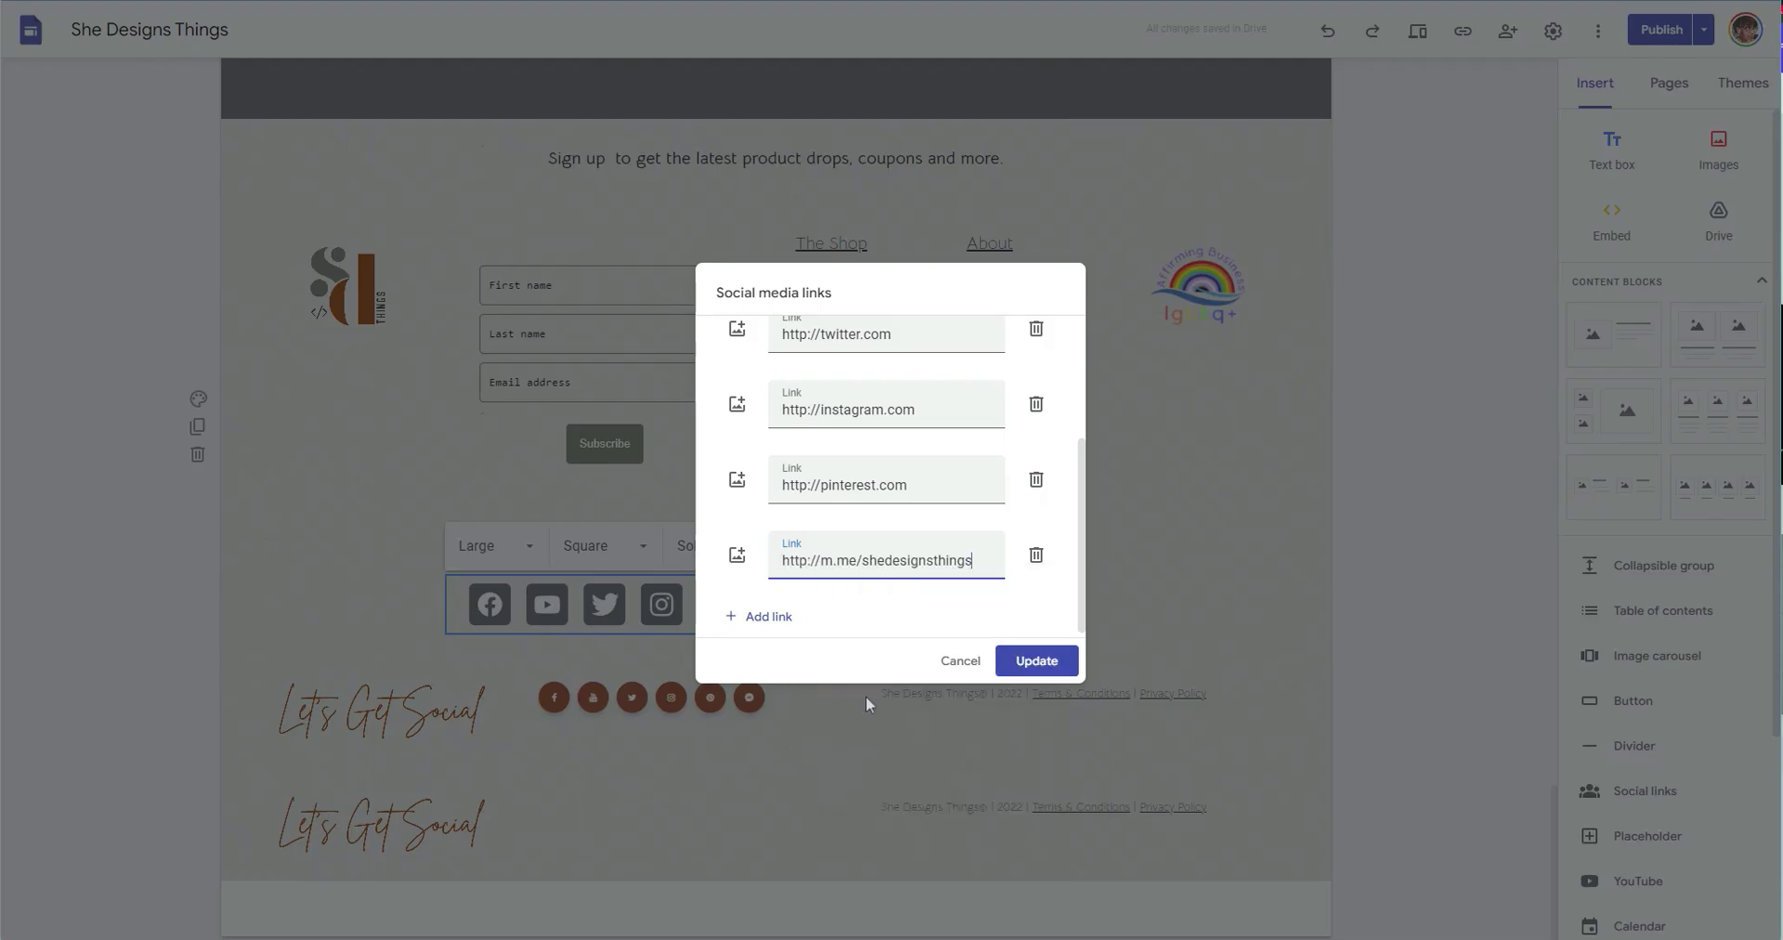
{"action": "left_click", "coordinate": [1057, 664]}
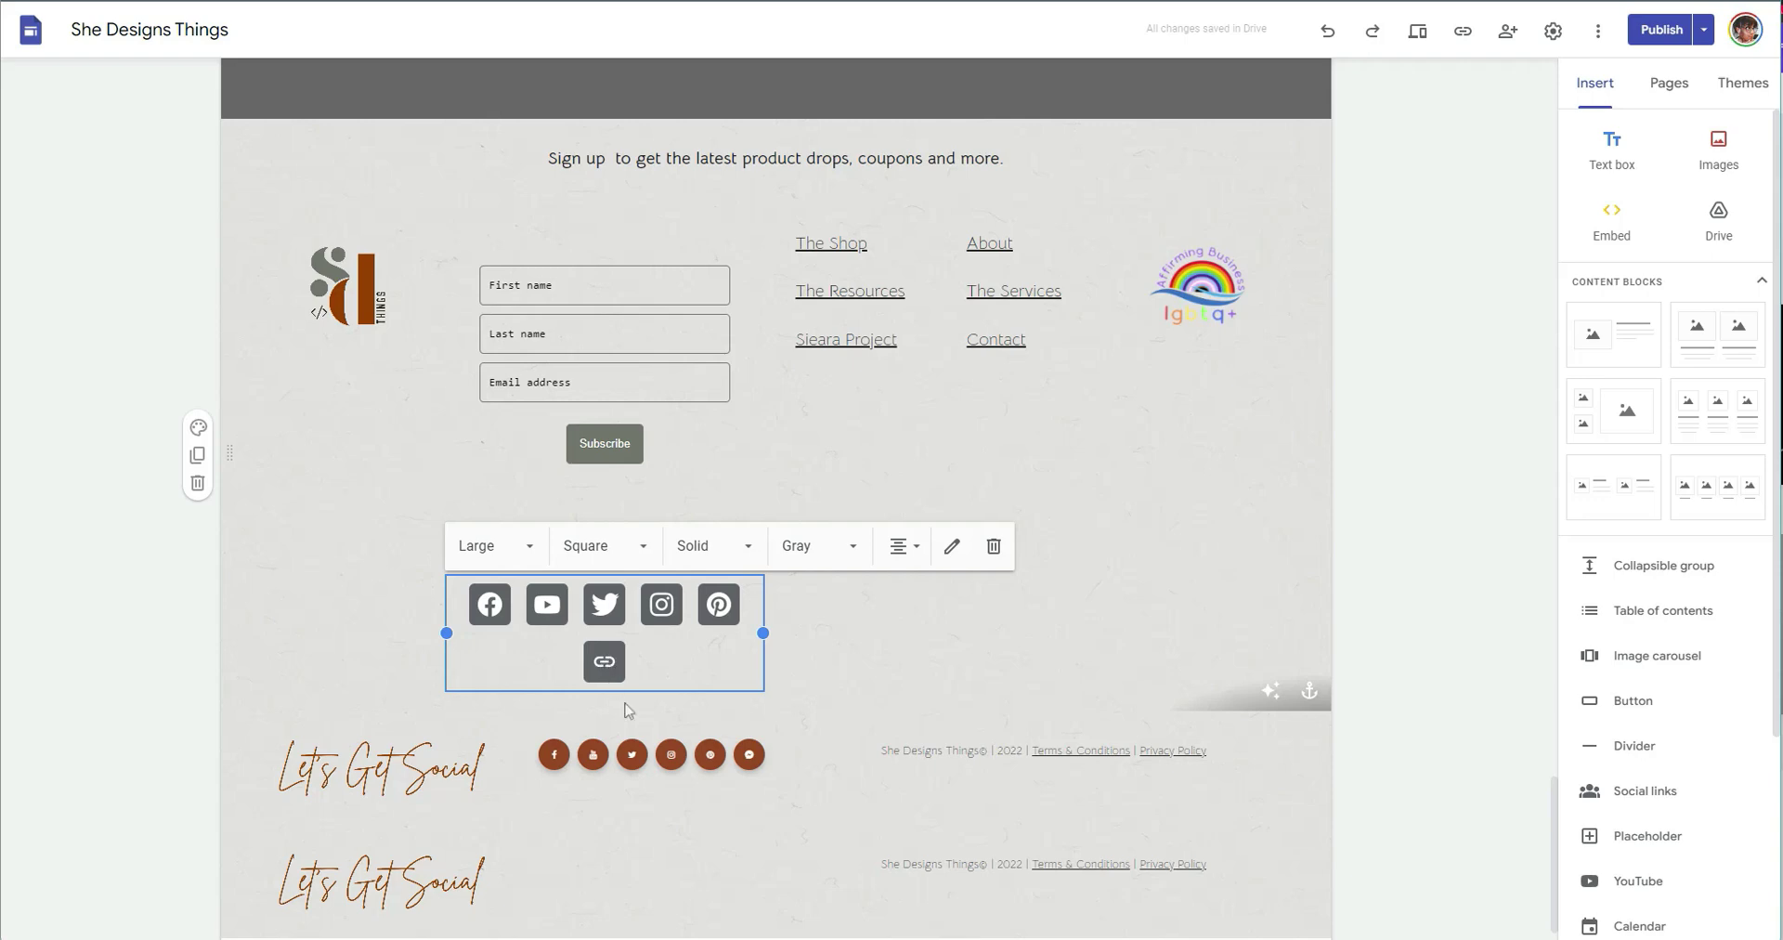
Set the social icons to Medium size with the Outline style.
{"action": "left_click", "coordinate": [525, 546]}
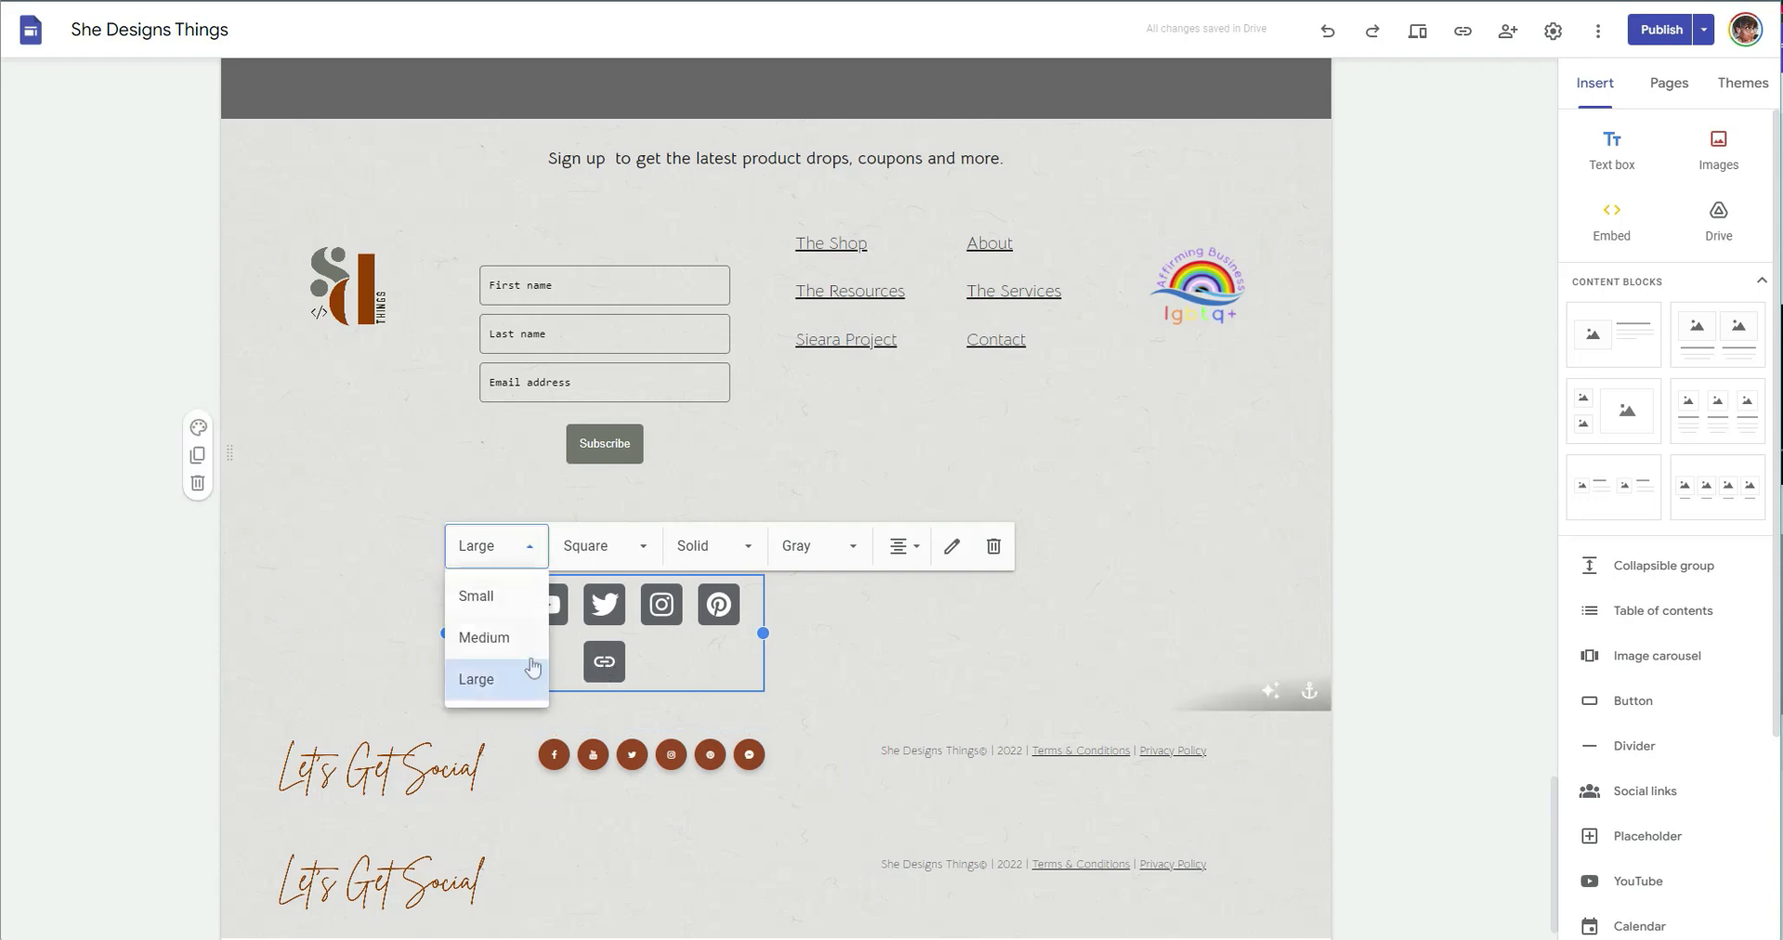
{"action": "left_click", "coordinate": [506, 639]}
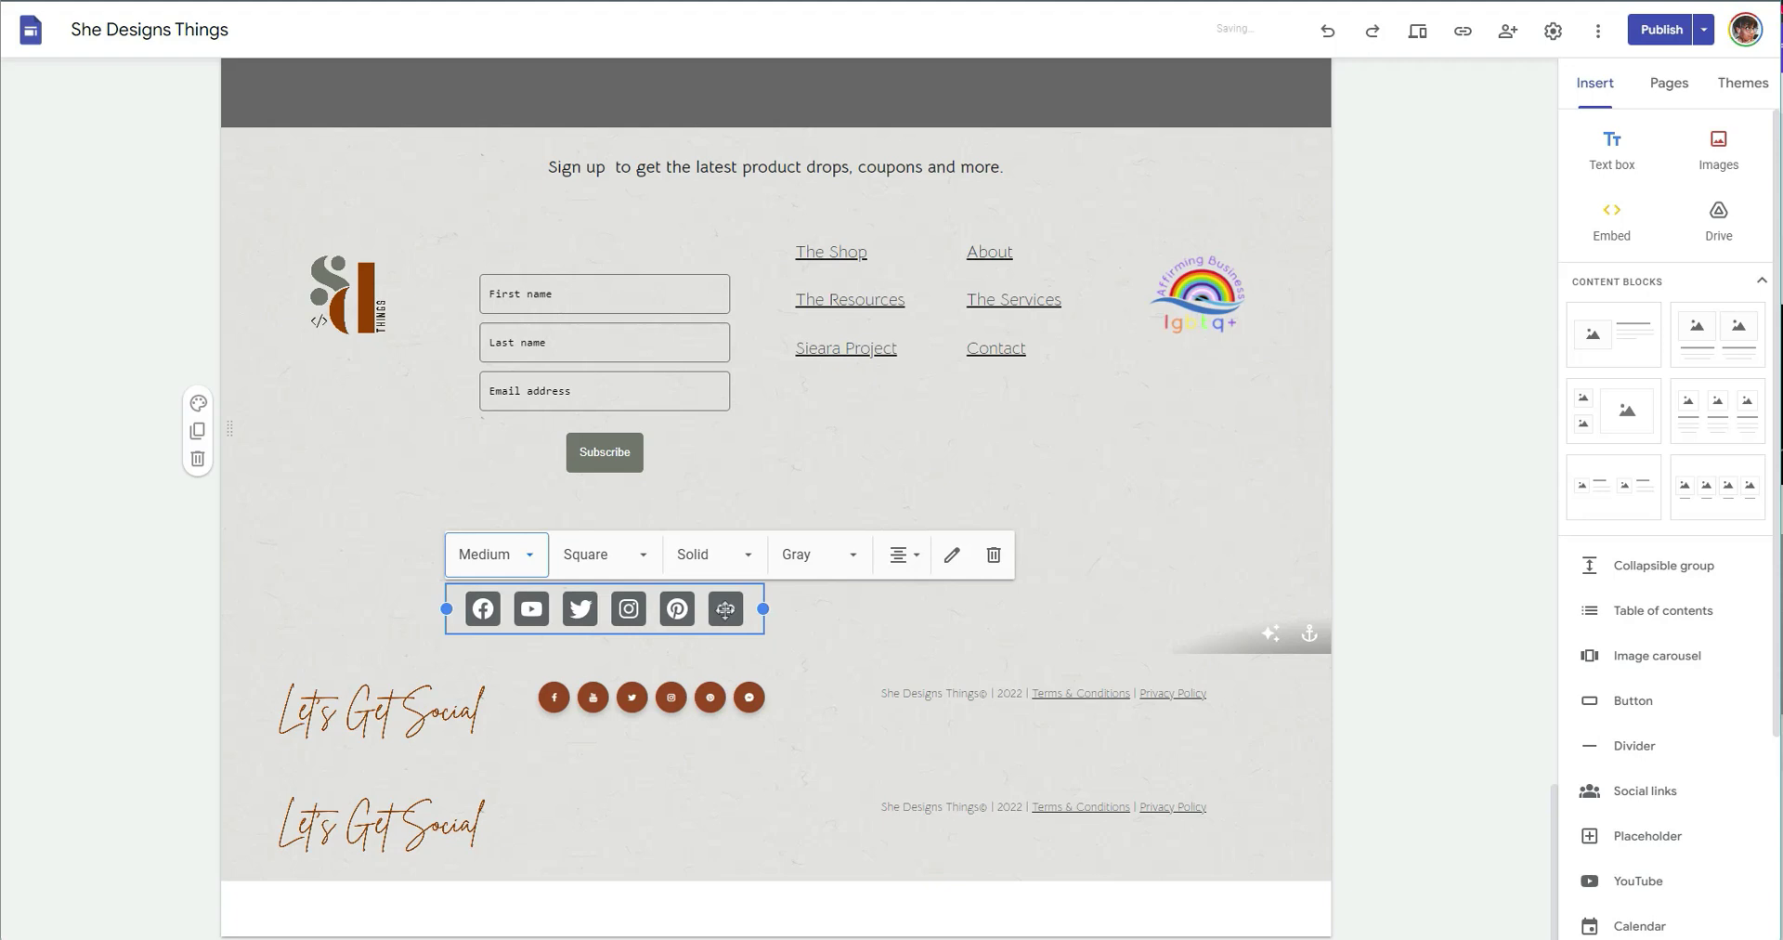
{"action": "left_click", "coordinate": [725, 560]}
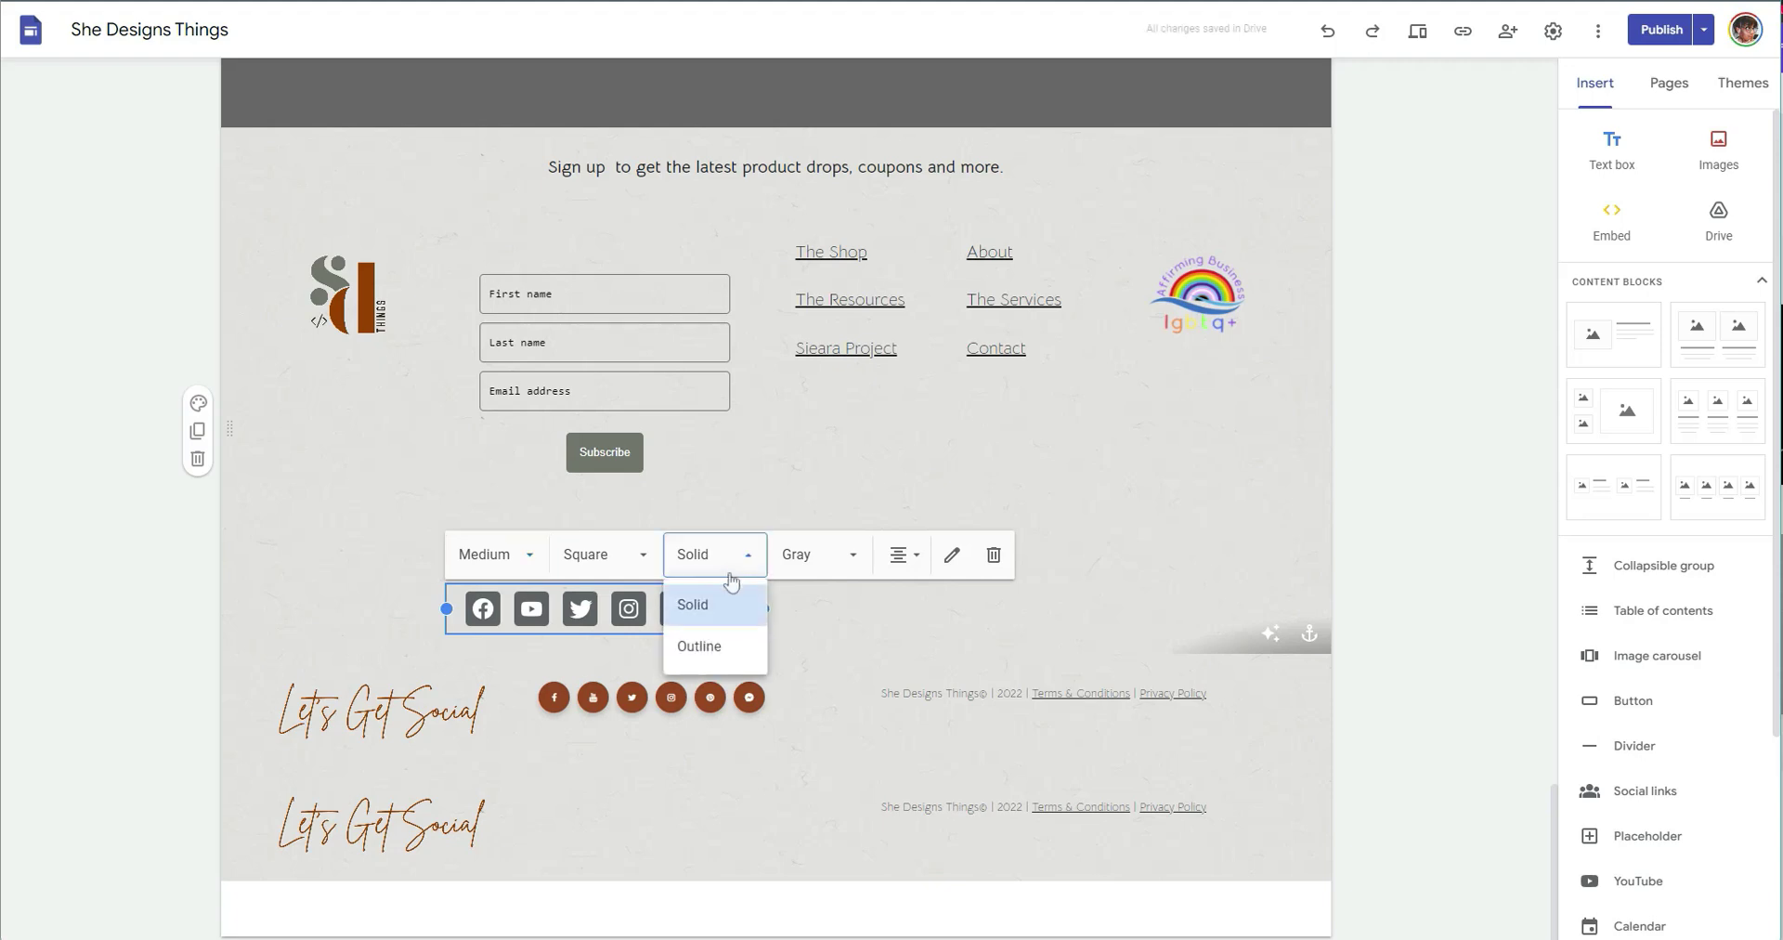
{"action": "left_click", "coordinate": [729, 656]}
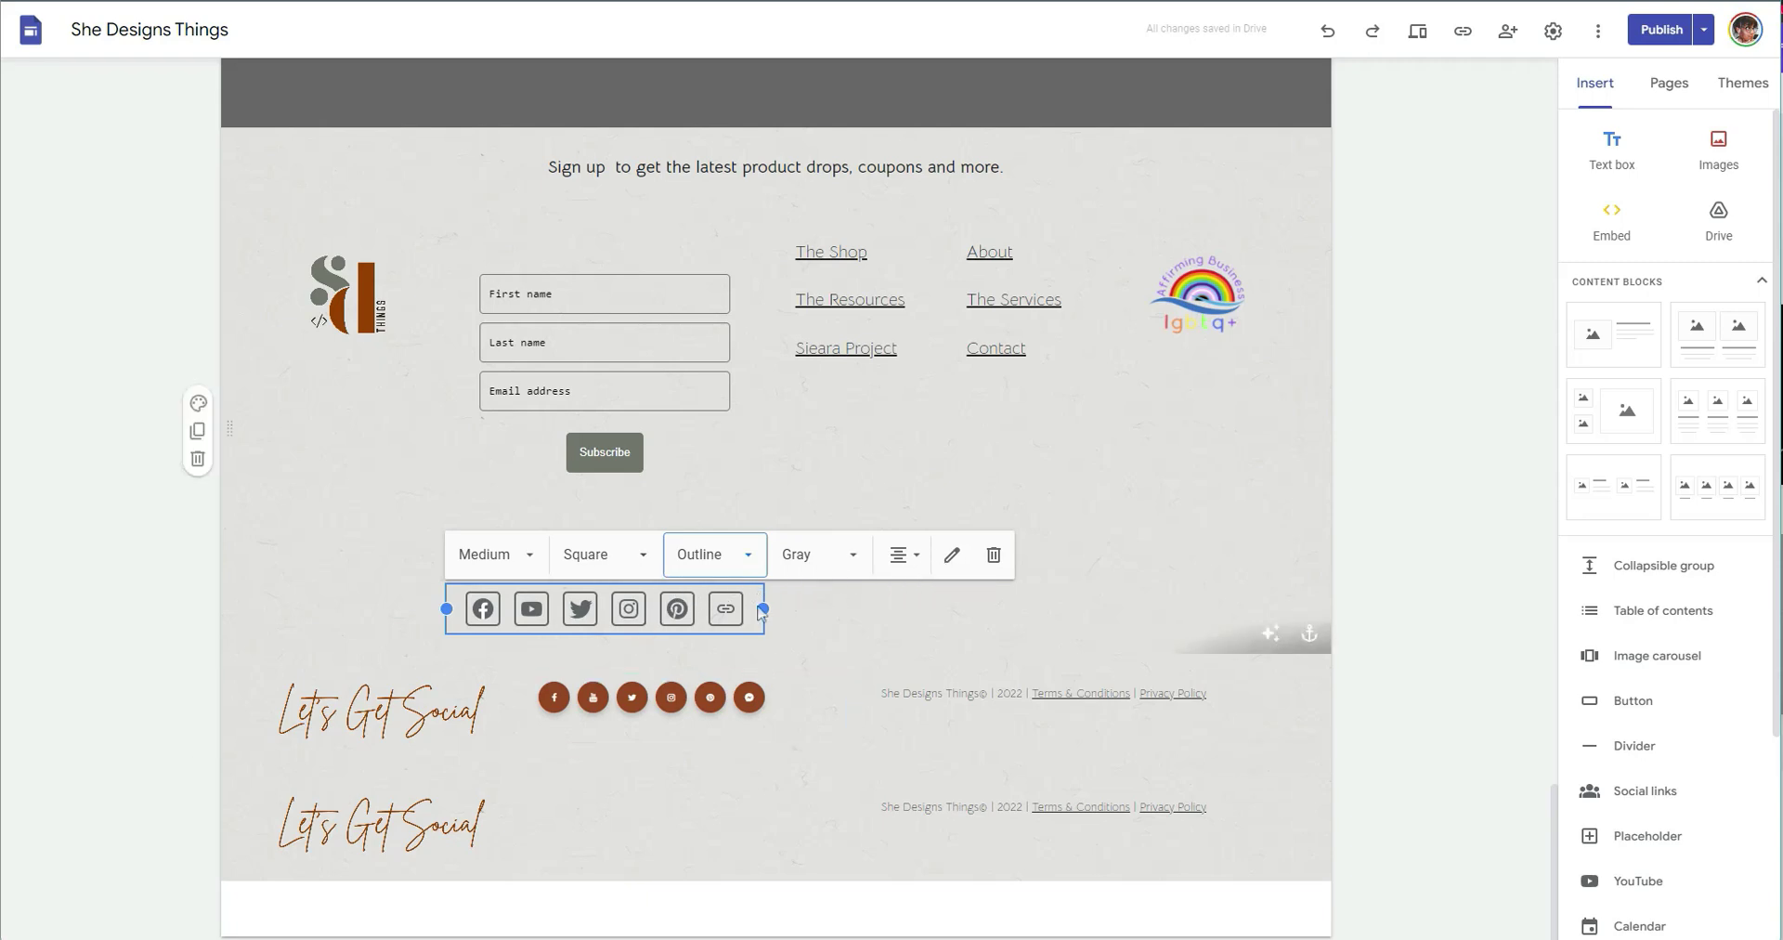
Paste the Dribbble profile URL into a new link entry and update the social links.
{"action": "left_click", "coordinate": [951, 555]}
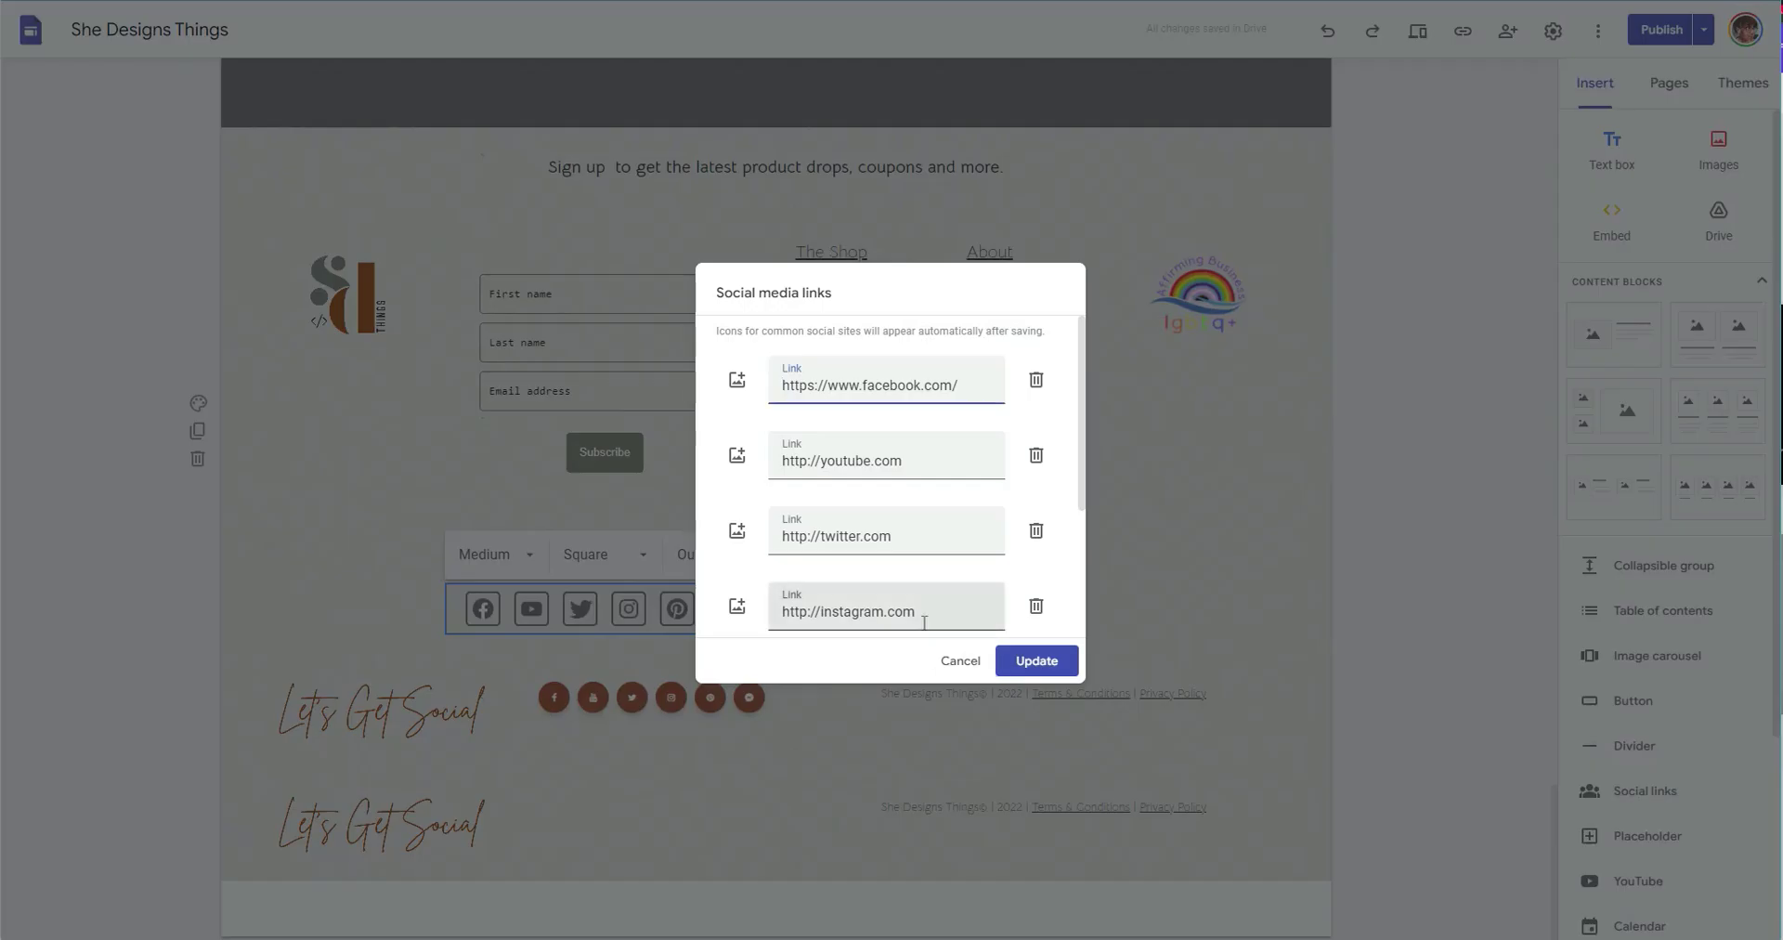
{"action": "scroll", "coordinate": [905, 616], "scroll_direction": "down", "scroll_amount": 3}
{"action": "left_click", "coordinate": [757, 609]}
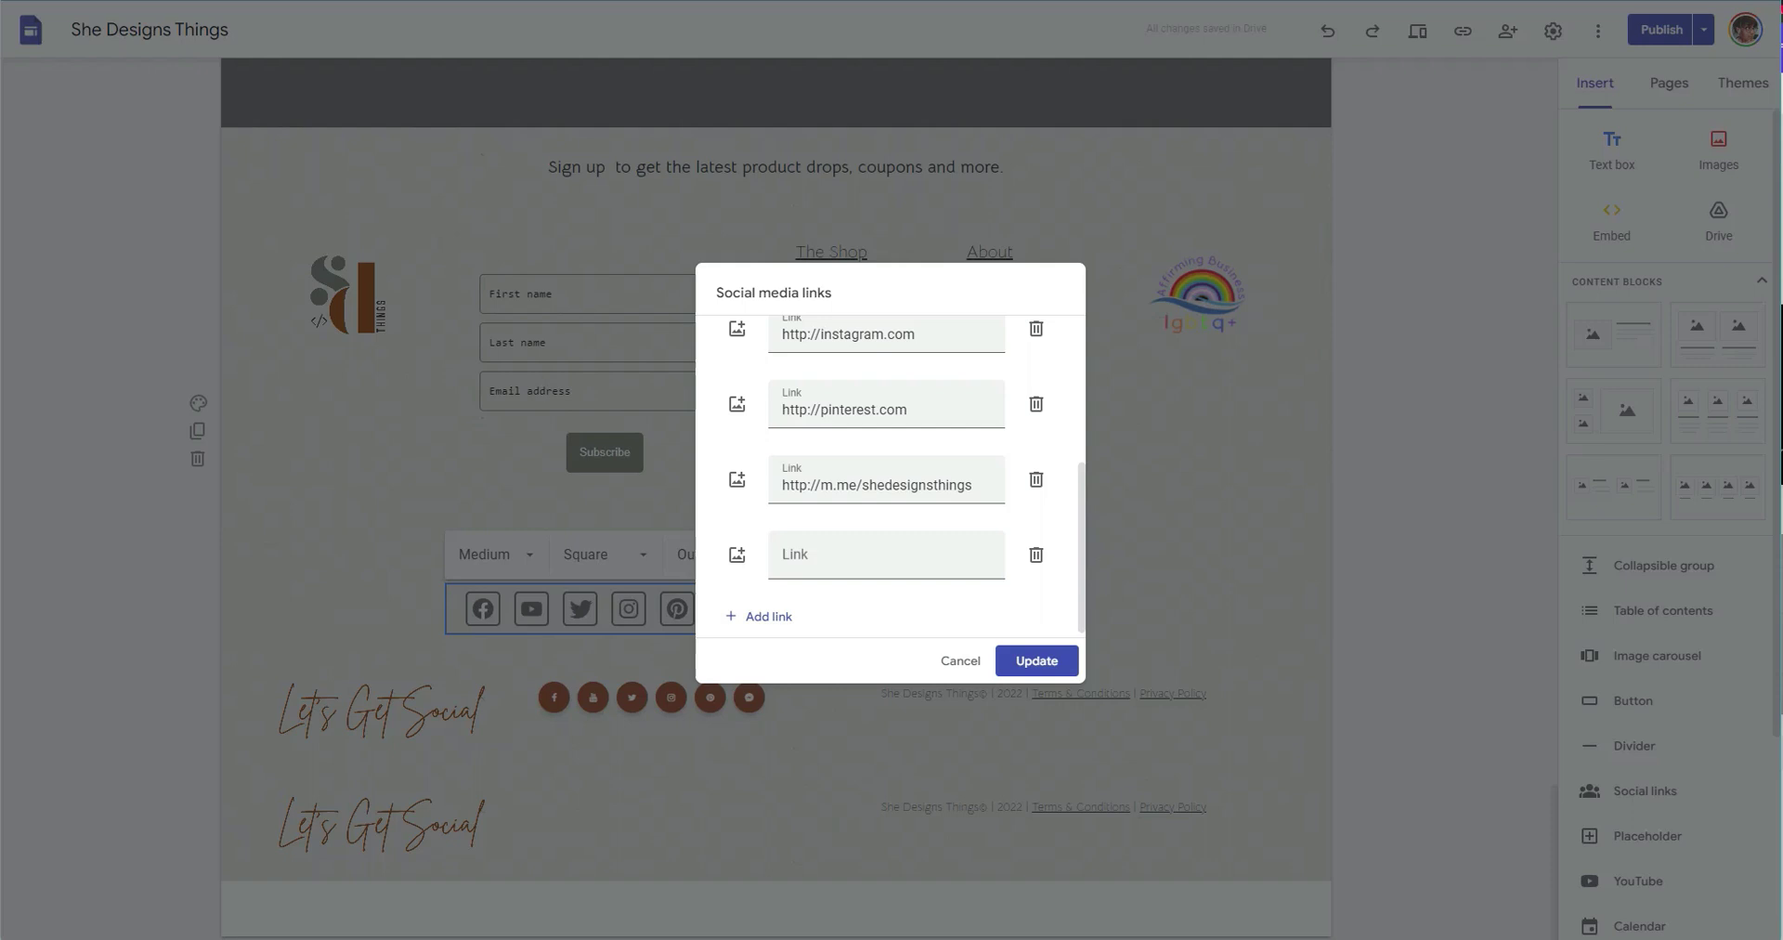
{"action": "left_click", "coordinate": [819, 557]}
{"action": "right_click", "coordinate": [817, 556]}
{"action": "left_click", "coordinate": [879, 674]}
{"action": "left_click", "coordinate": [1036, 660]}
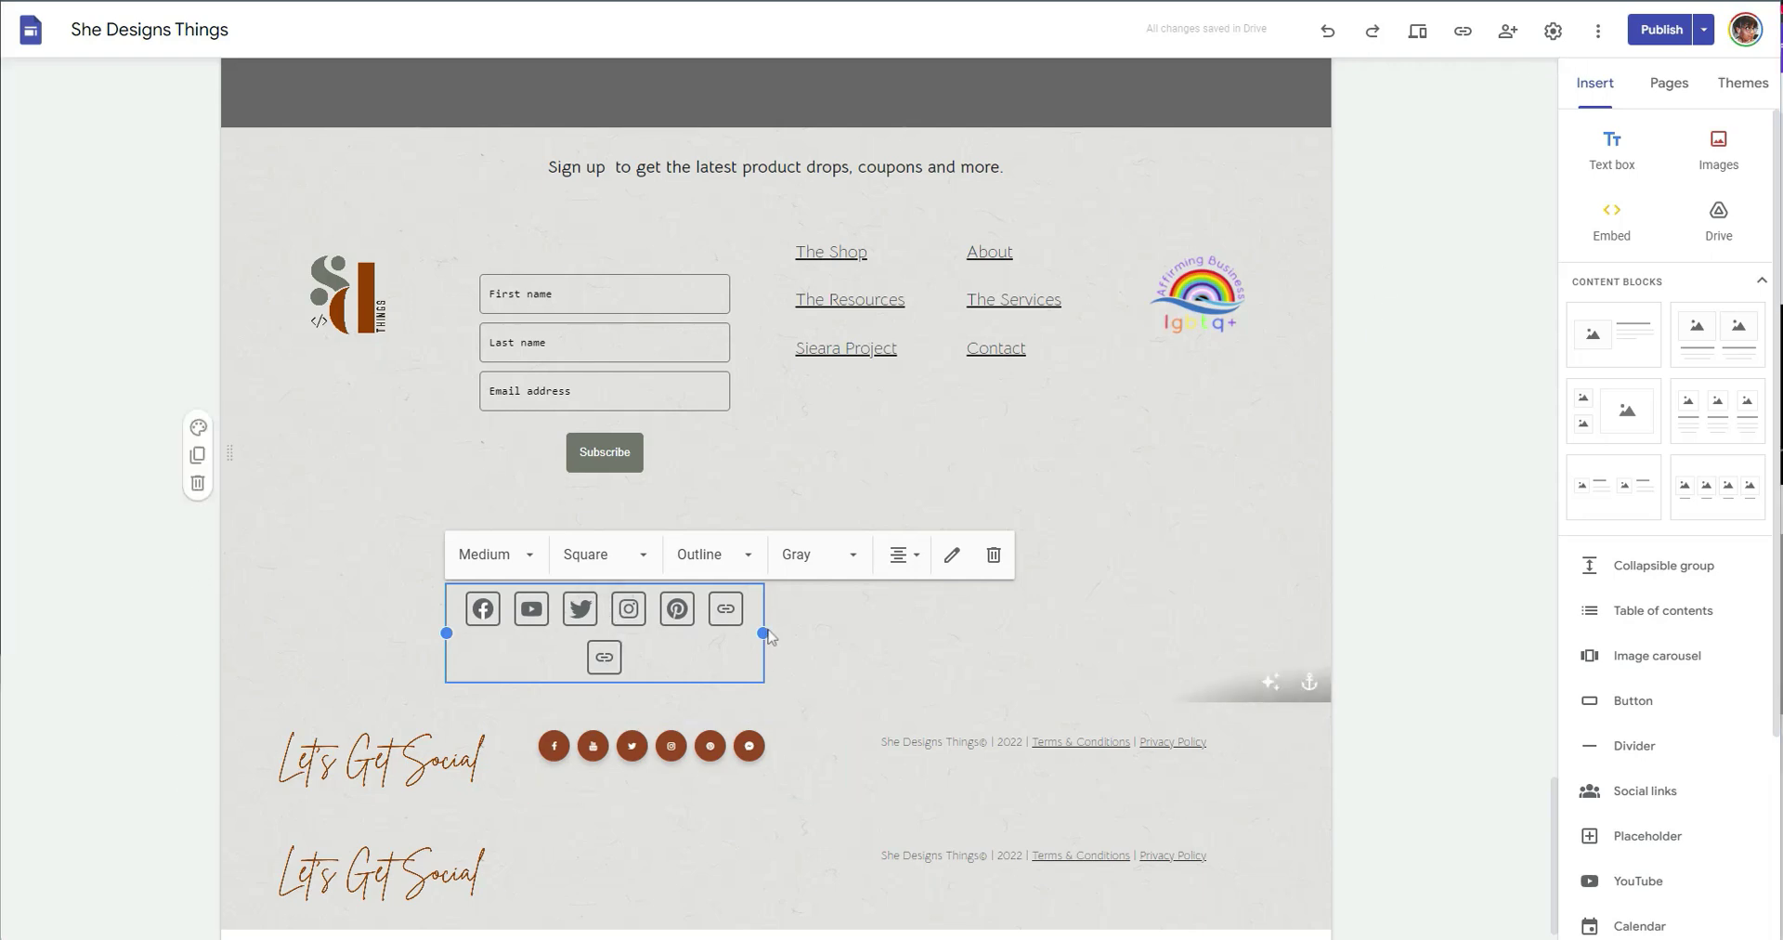
Move the social links block into its own row and stretch it to the page's right edge.
{"action": "mouse_move", "coordinate": [763, 633]}
{"action": "left_mouse_down"}
{"action": "mouse_move", "coordinate": [863, 629]}
{"action": "mouse_move", "coordinate": [1095, 665]}
{"action": "mouse_move", "coordinate": [763, 632]}
{"action": "mouse_move", "coordinate": [1301, 709]}
{"action": "mouse_move", "coordinate": [764, 633]}
{"action": "left_mouse_up"}
{"action": "mouse_move", "coordinate": [447, 632]}
{"action": "left_mouse_down"}
{"action": "mouse_move", "coordinate": [319, 631]}
{"action": "mouse_move", "coordinate": [414, 632]}
{"action": "left_mouse_up"}
{"action": "left_click_drag", "start_coordinate": [602, 650], "coordinate": [409, 698]}
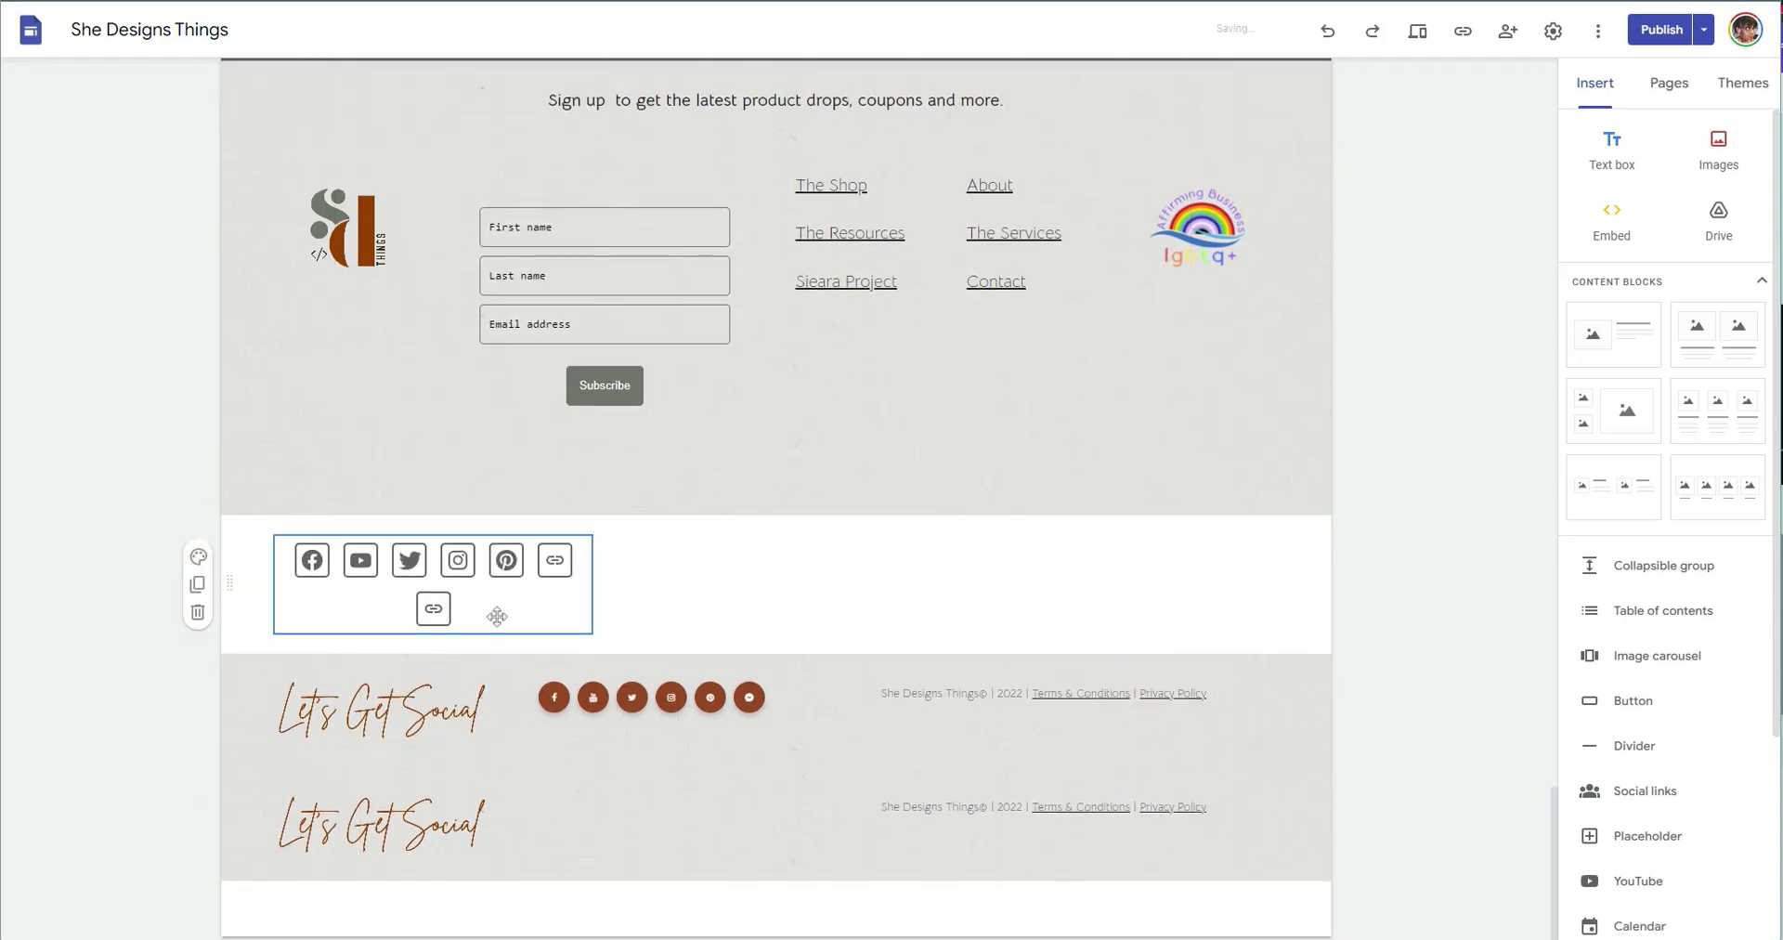
{"action": "left_click_drag", "start_coordinate": [592, 608], "coordinate": [1266, 625]}
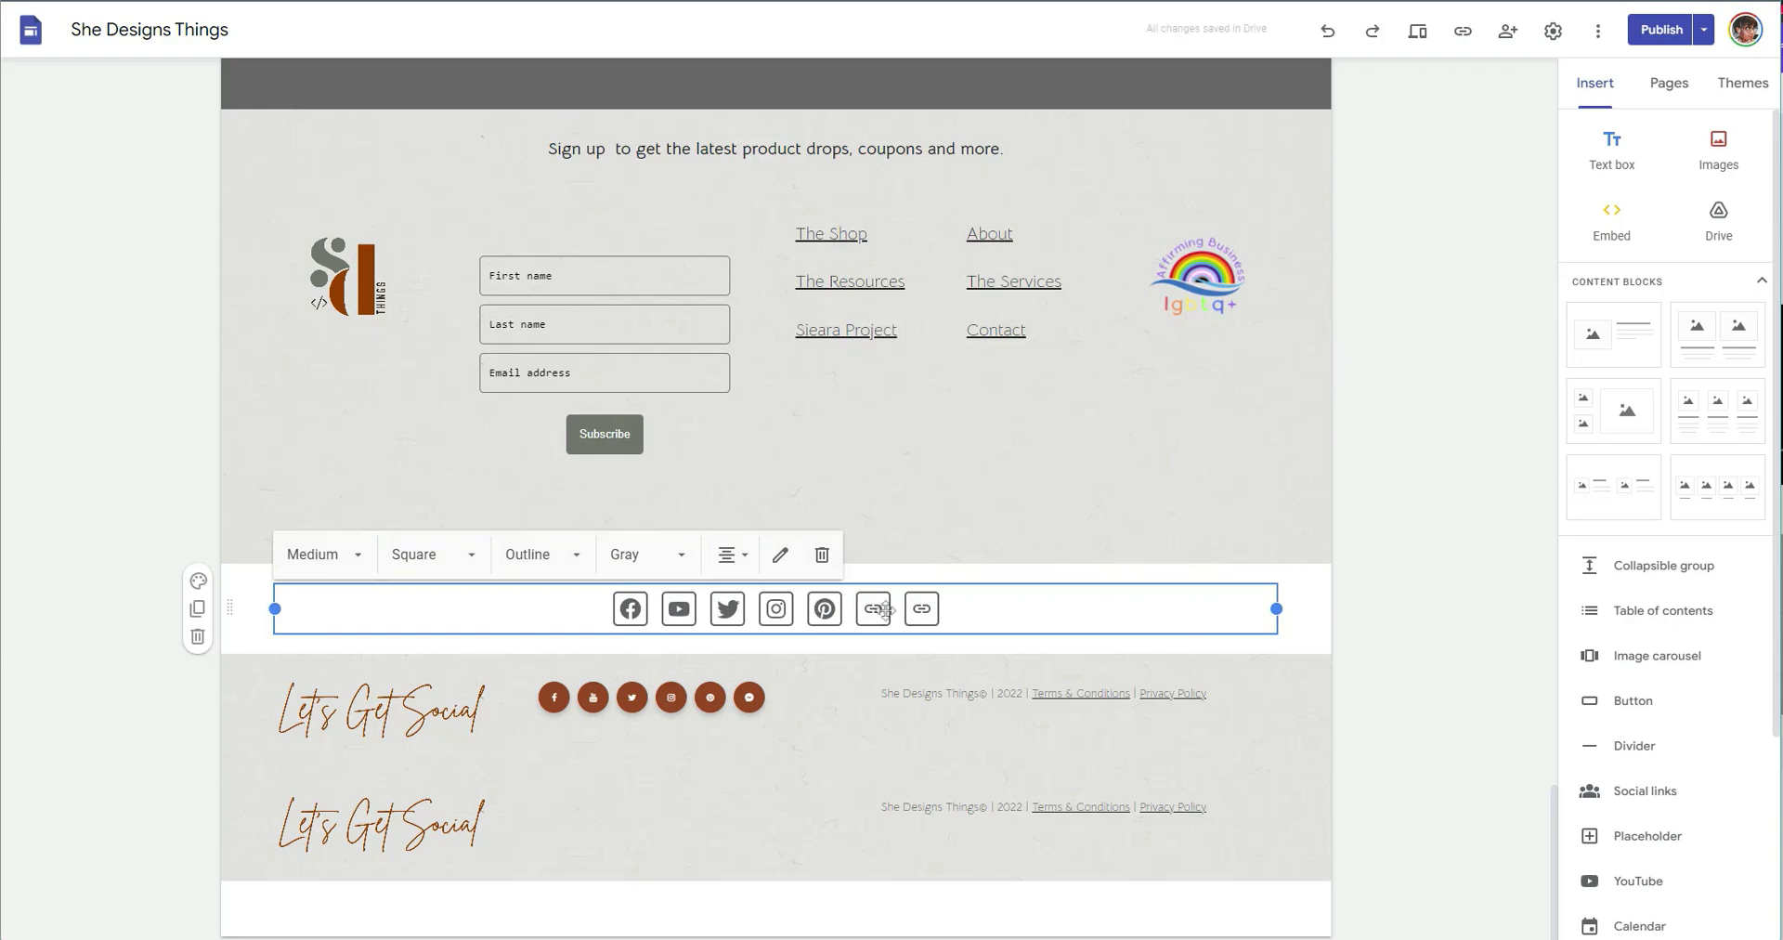
Open the Dribbble link's image options, try a Drive image, then close the picker without choosing.
{"action": "left_click", "coordinate": [781, 556]}
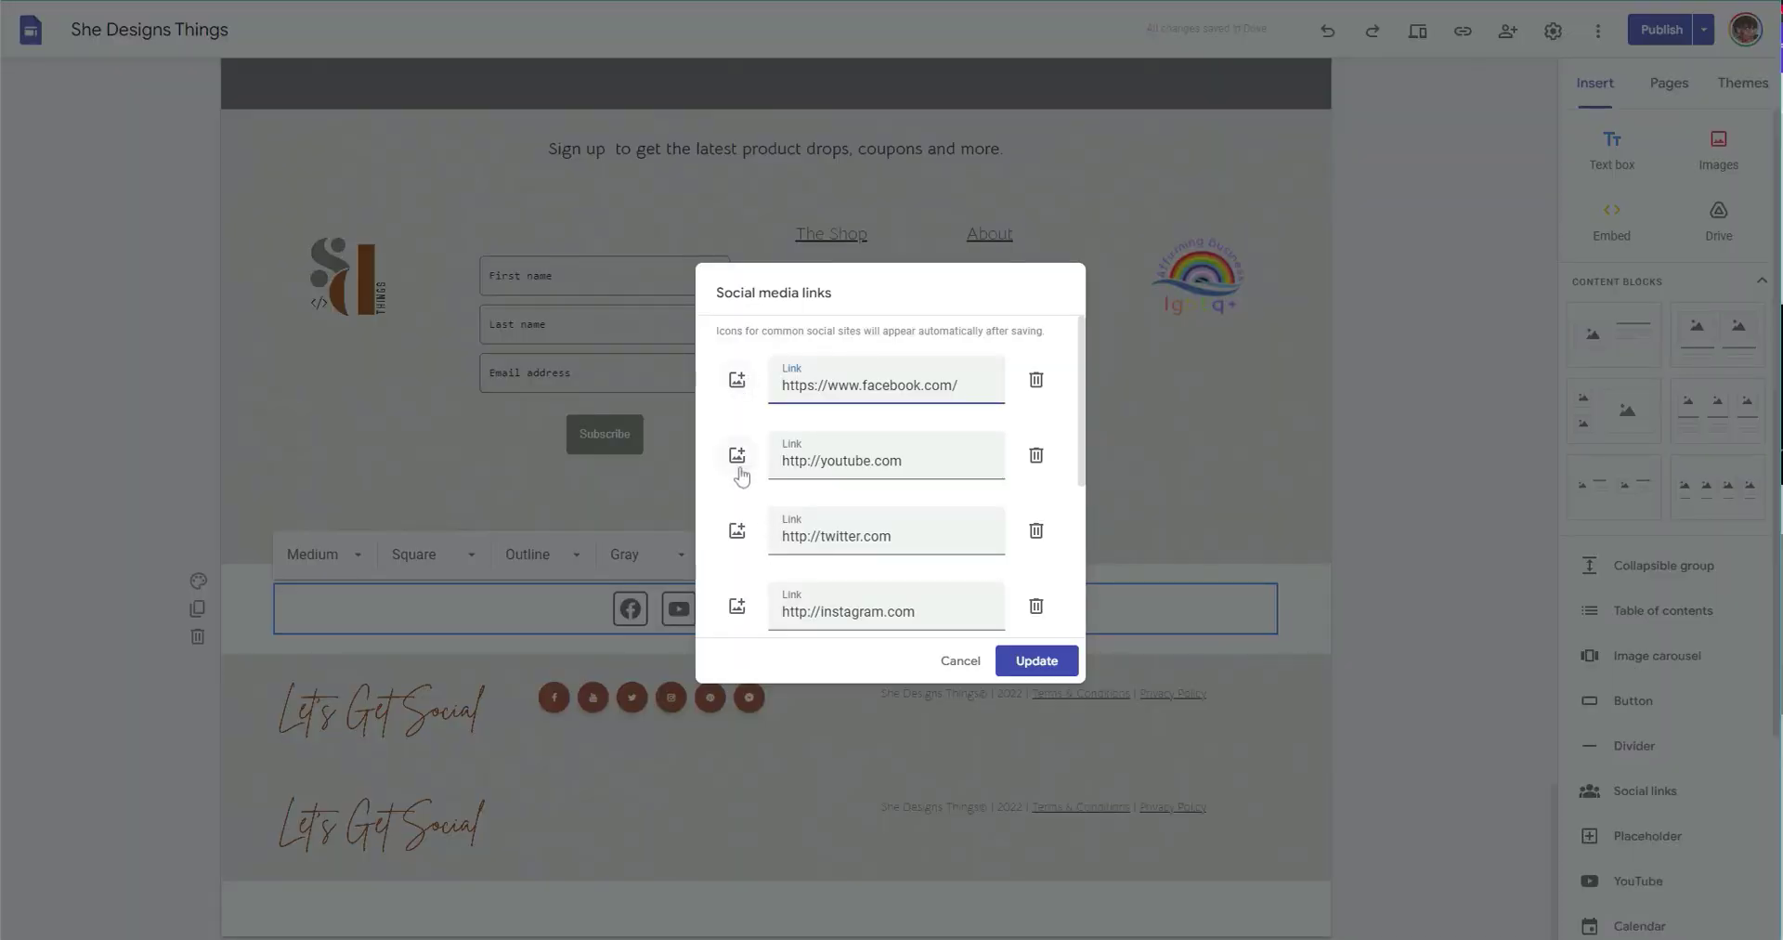
{"action": "scroll", "coordinate": [733, 603], "scroll_direction": "down", "scroll_amount": 3}
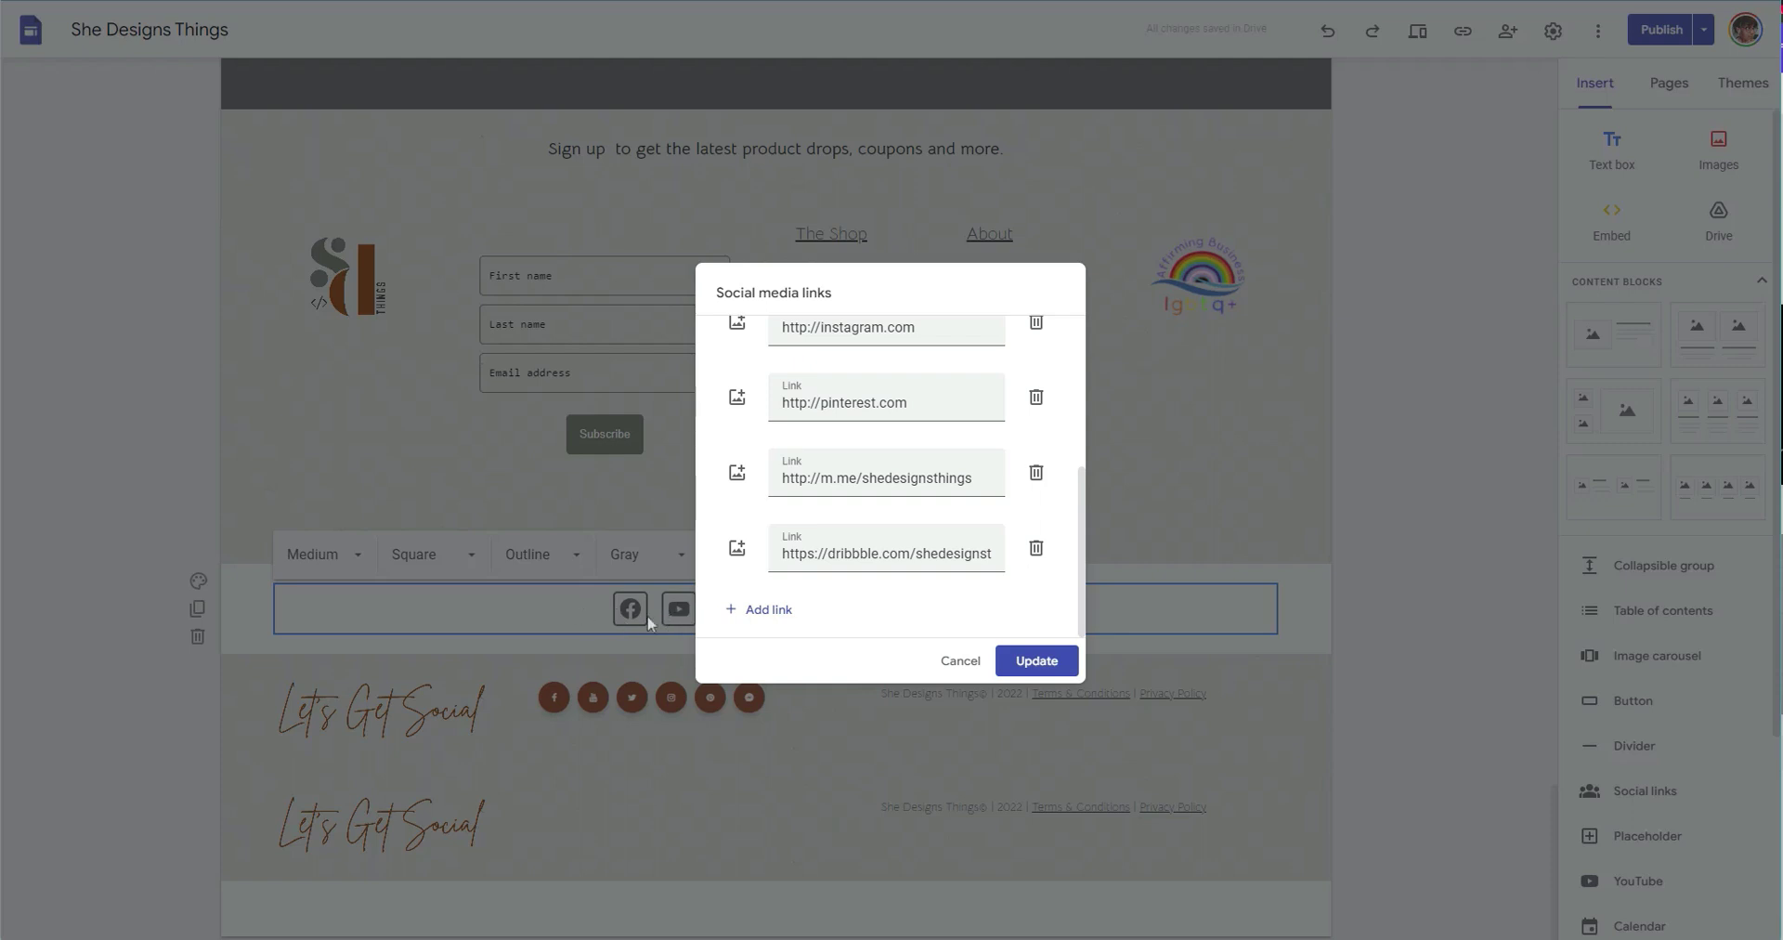
{"action": "scroll", "coordinate": [743, 464], "scroll_direction": "up", "scroll_amount": 2}
{"action": "scroll", "coordinate": [743, 466], "scroll_direction": "down", "scroll_amount": 2}
{"action": "left_click", "coordinate": [738, 554]}
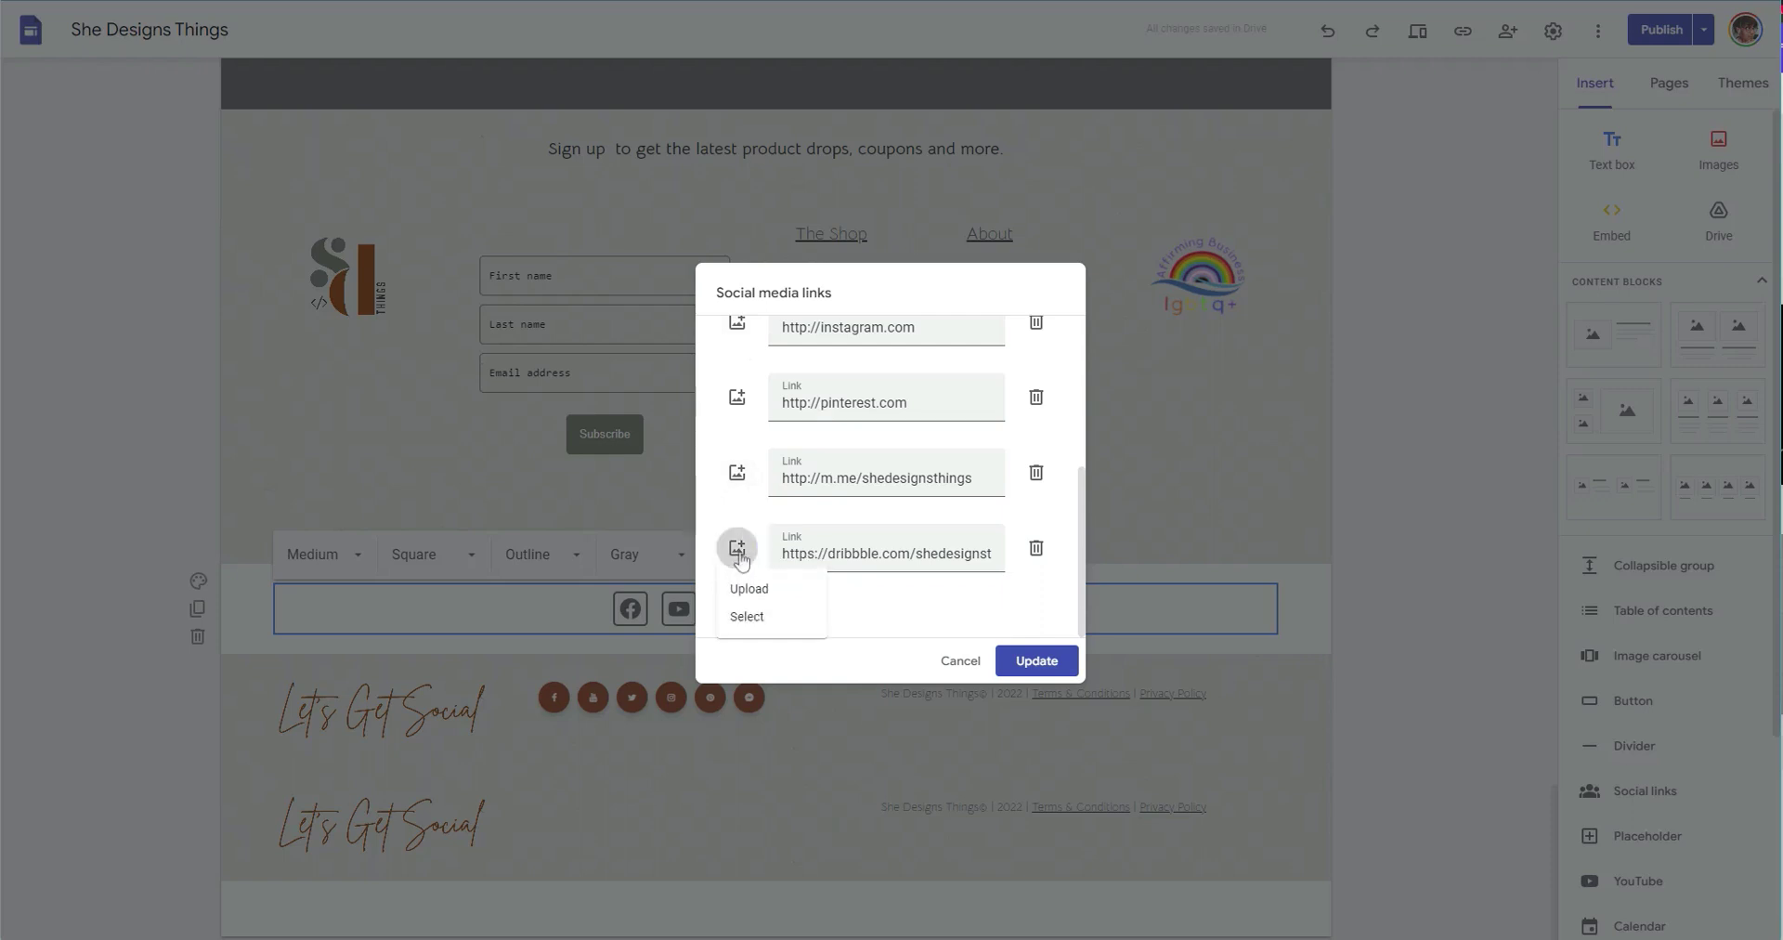
{"action": "left_click", "coordinate": [746, 617]}
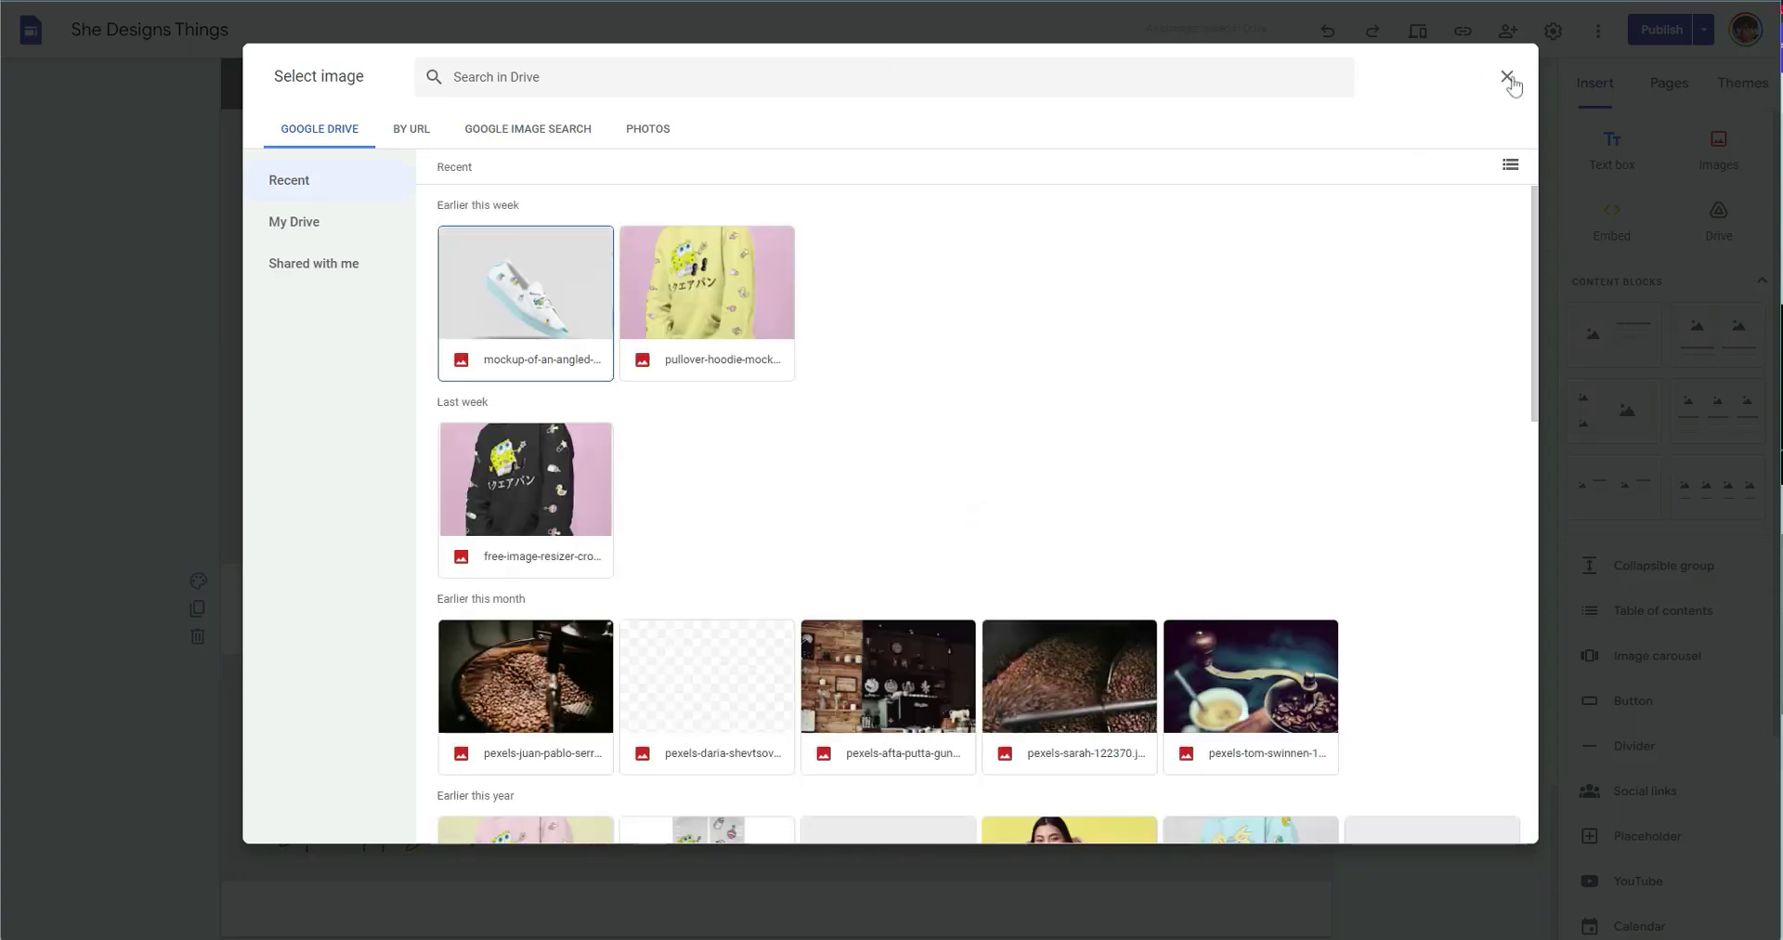
{"action": "left_click", "coordinate": [1508, 77]}
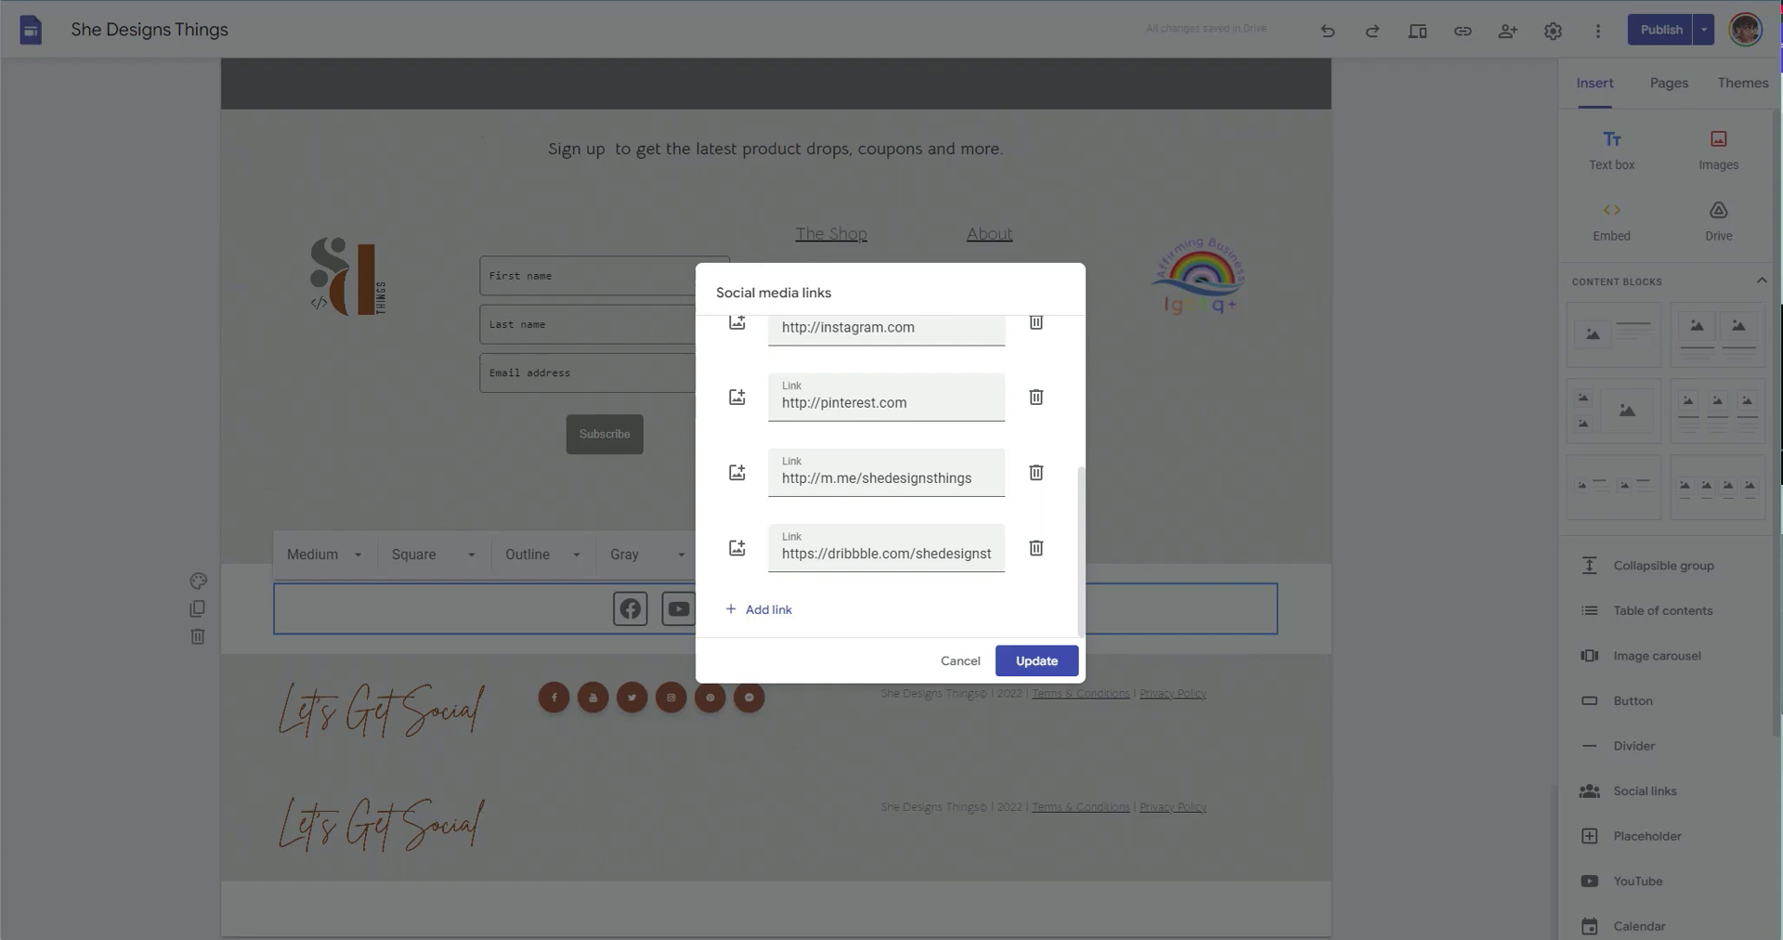
{"action": "key", "text": "alt+Tab"}
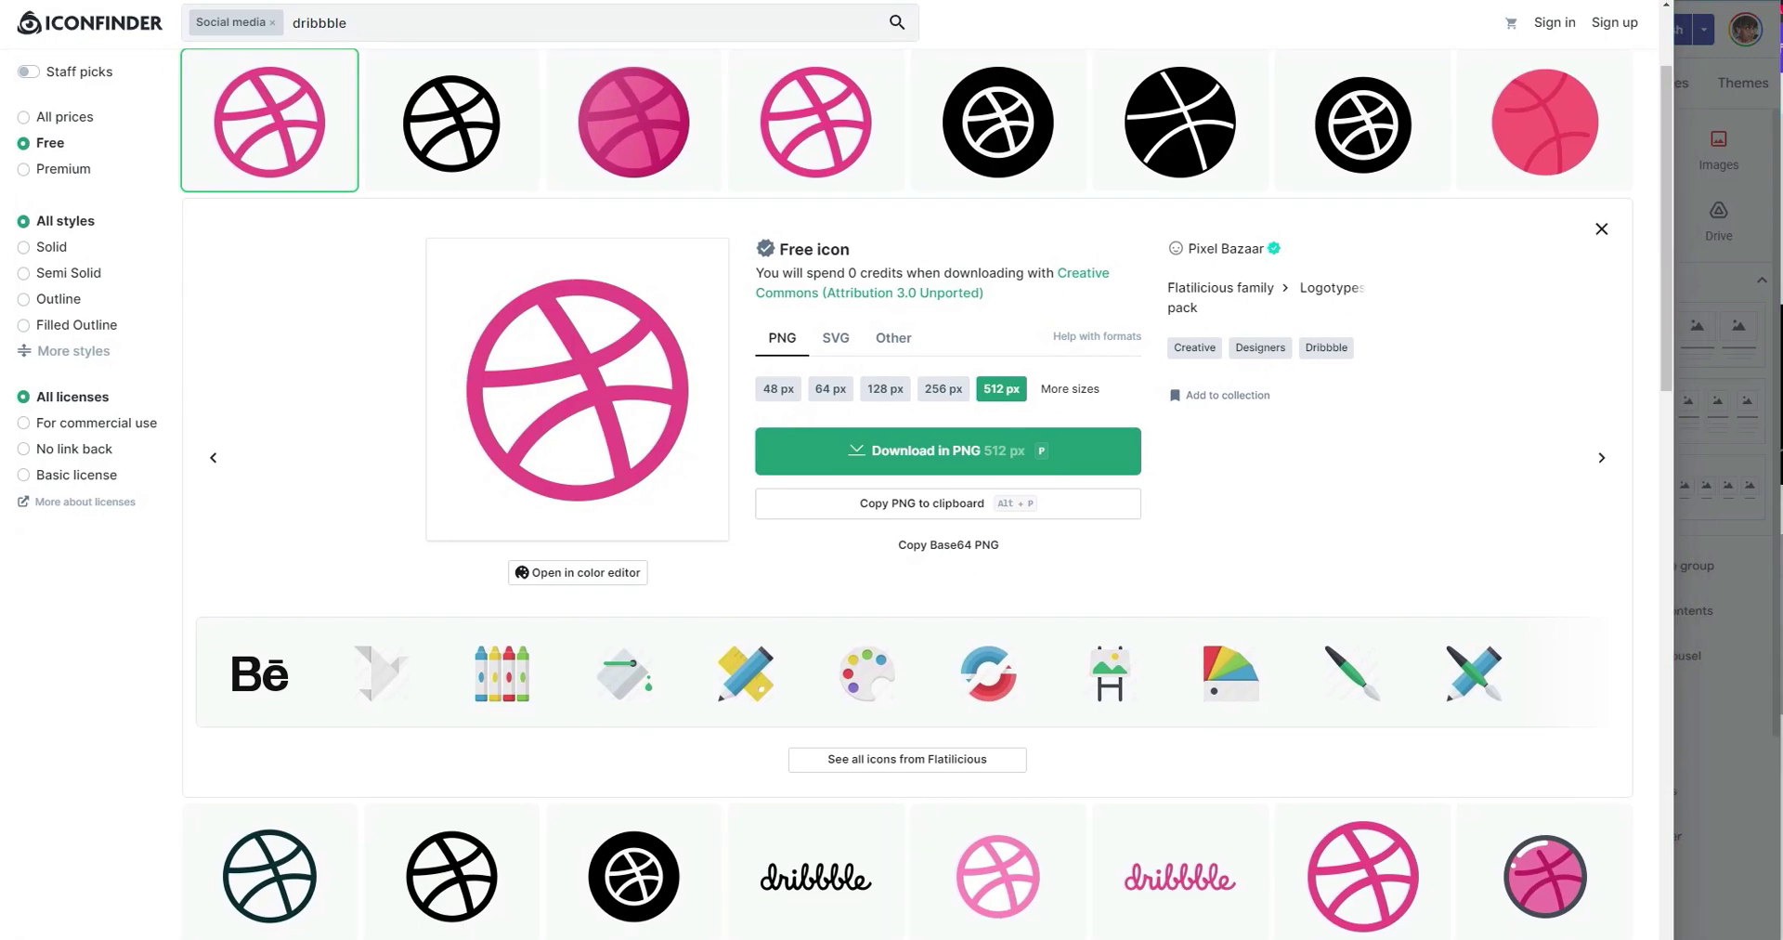
Widen the Iconfinder window and download the black Dribbble icon as a 512 px PNG.
{"action": "left_click_drag", "start_coordinate": [1663, 351], "coordinate": [1779, 348]}
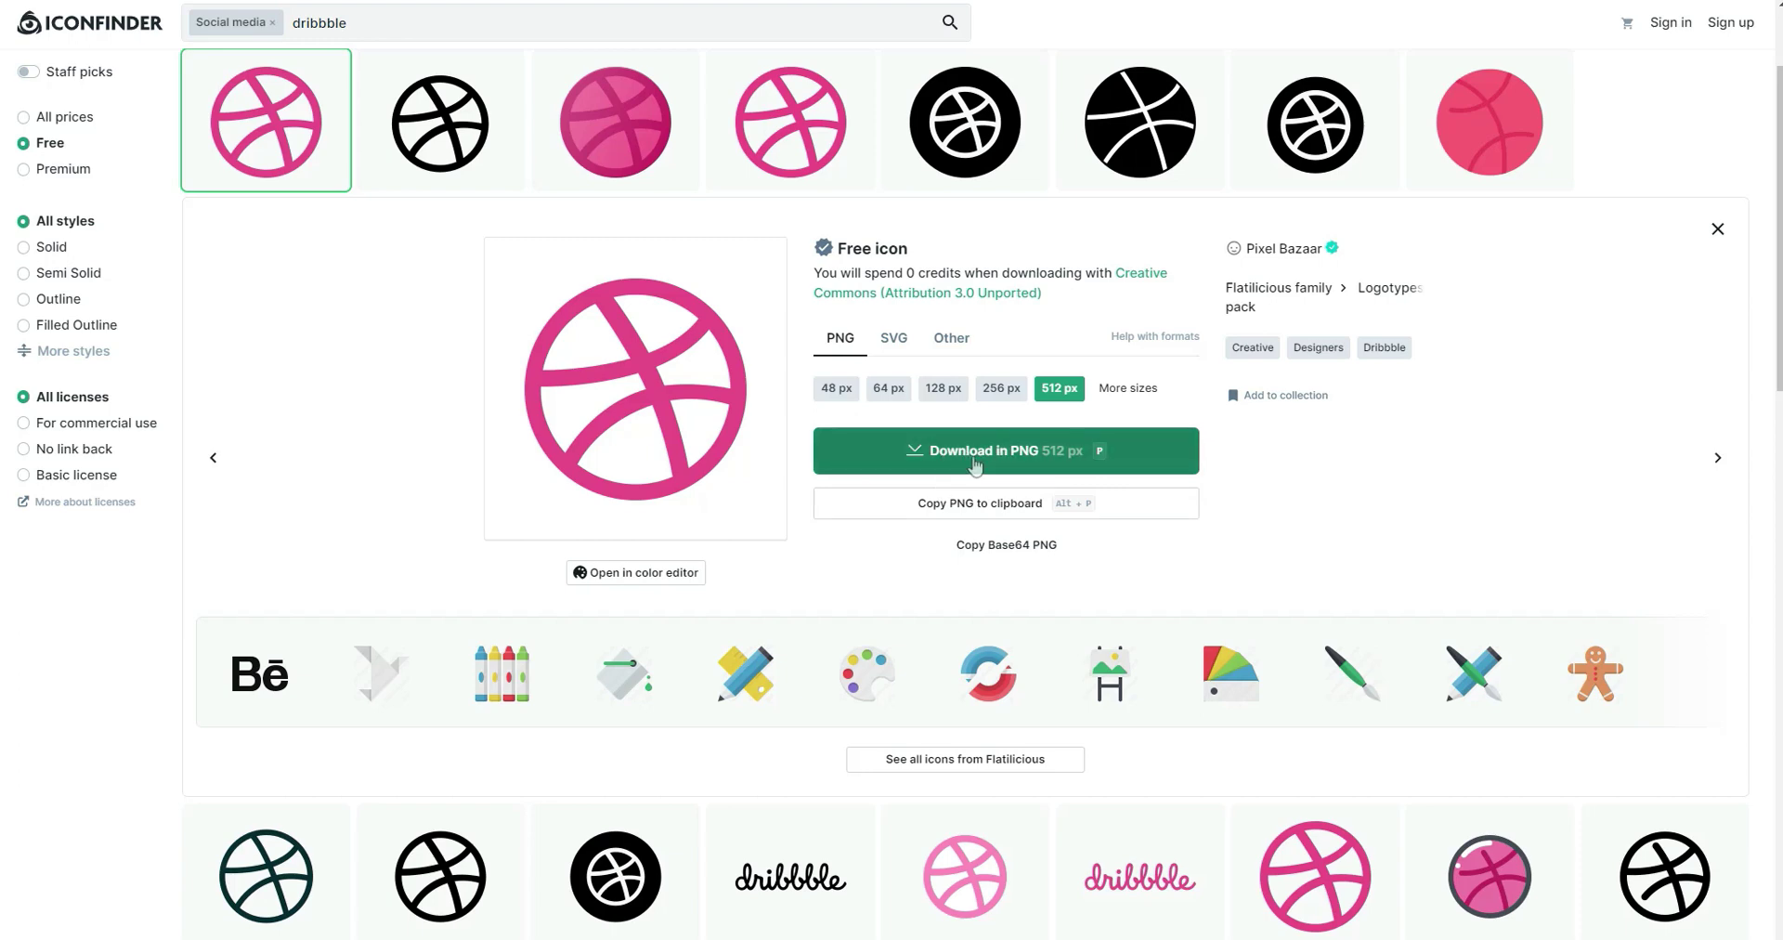
{"action": "key", "text": "Right"}
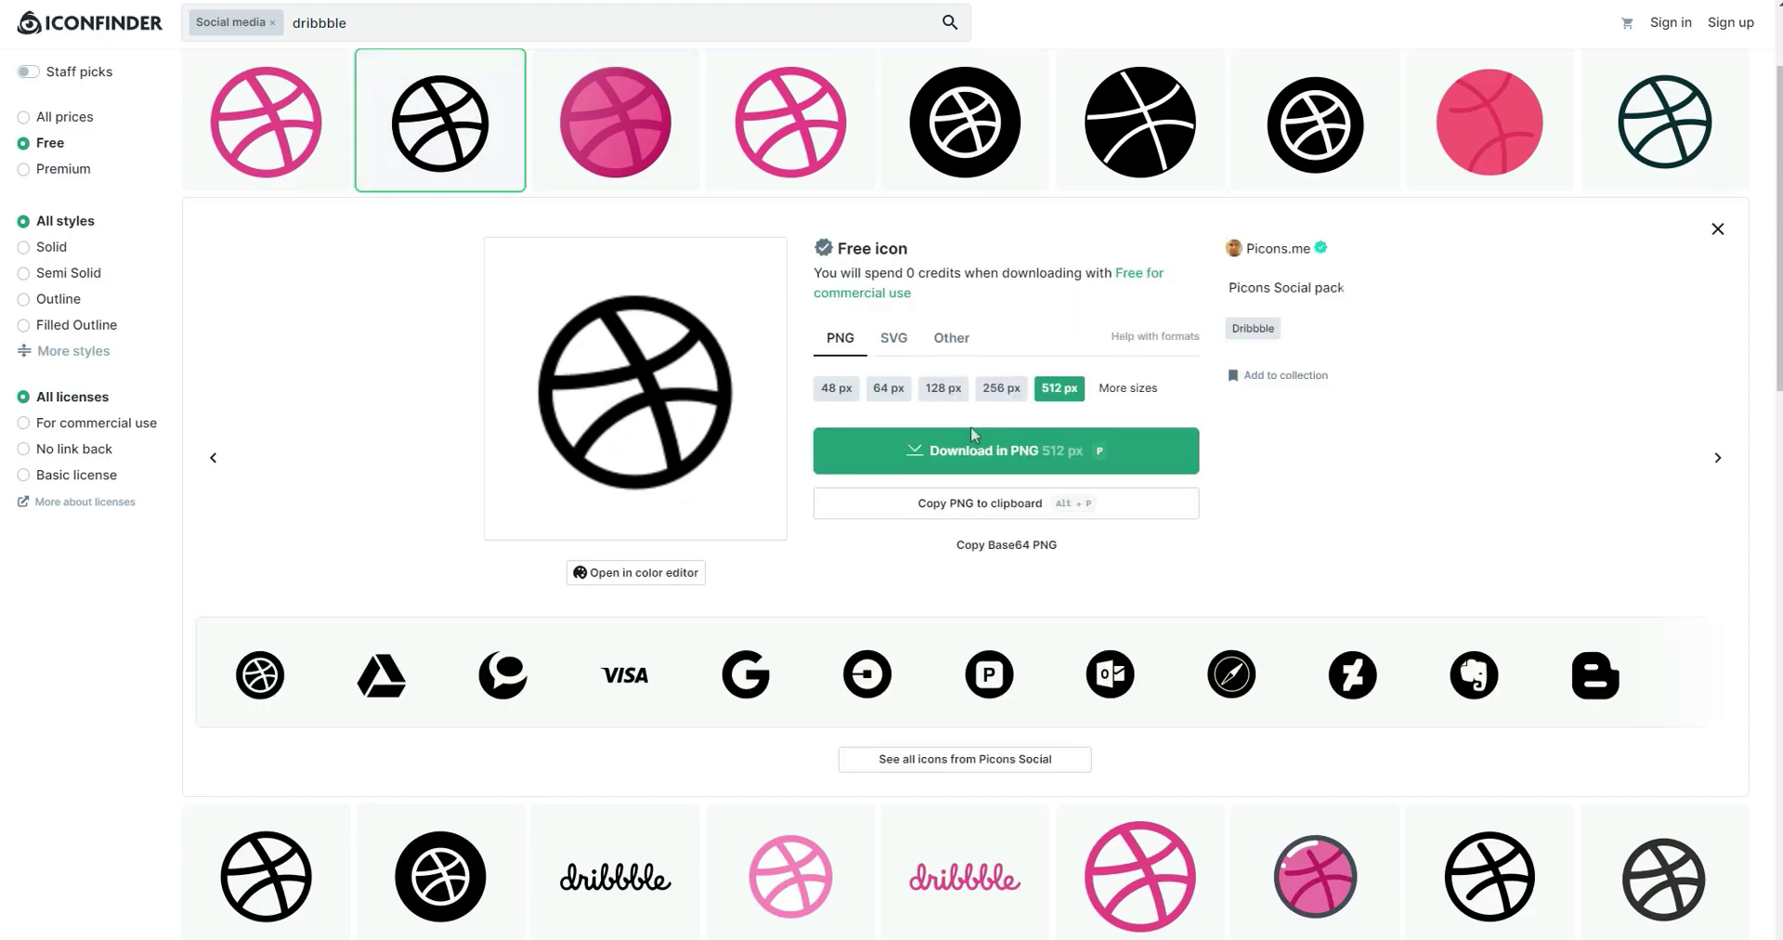
{"action": "left_click", "coordinate": [971, 454]}
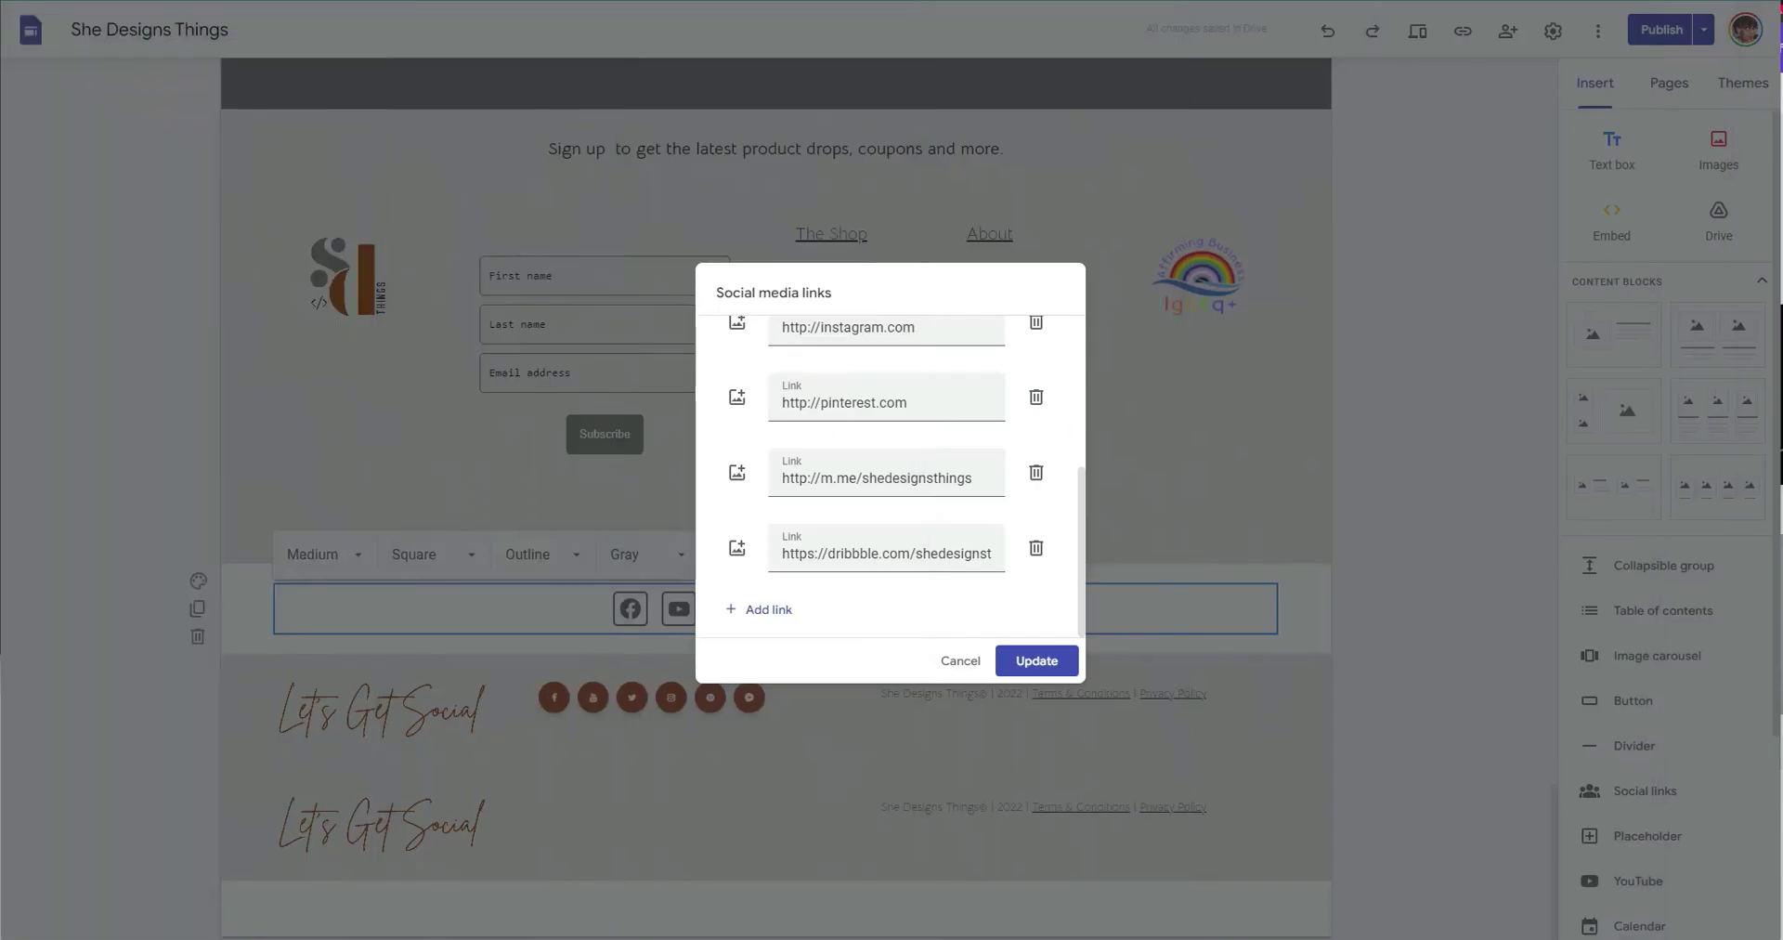
Replace the Dribbble link's generic image with the uploaded 104497_dribbble_icon file.
{"action": "left_click", "coordinate": [737, 550]}
{"action": "left_click", "coordinate": [747, 585]}
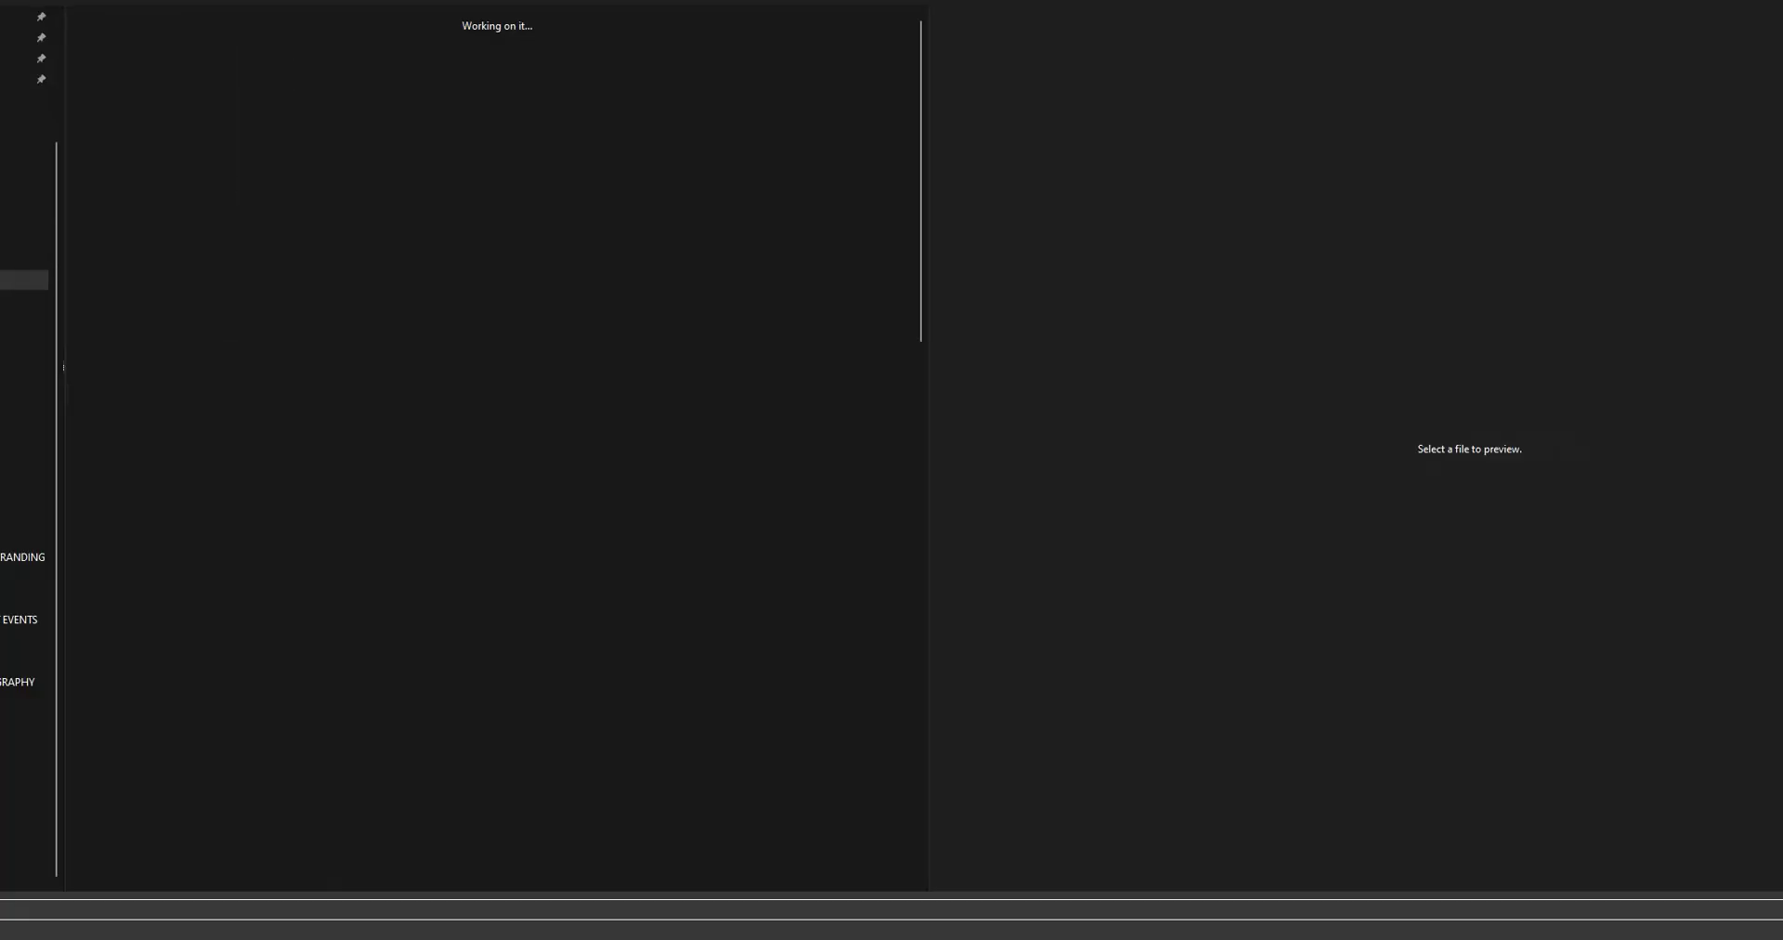
{"action": "left_click", "coordinate": [132, 90]}
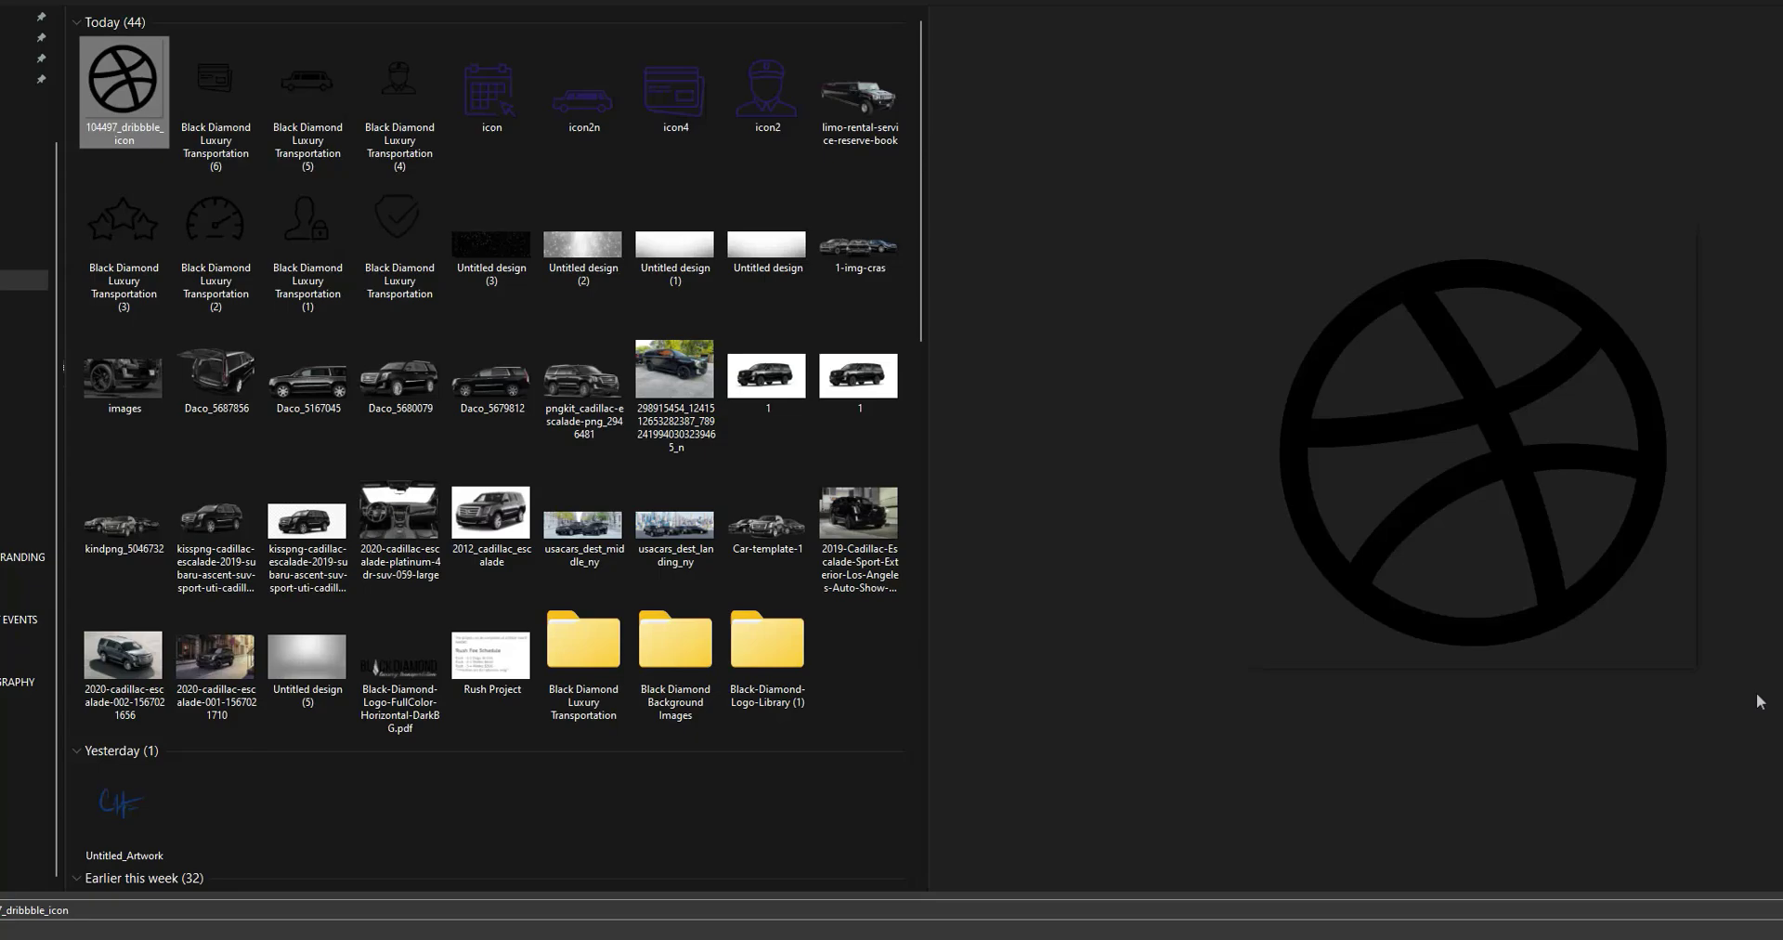
{"action": "key", "text": "Return"}
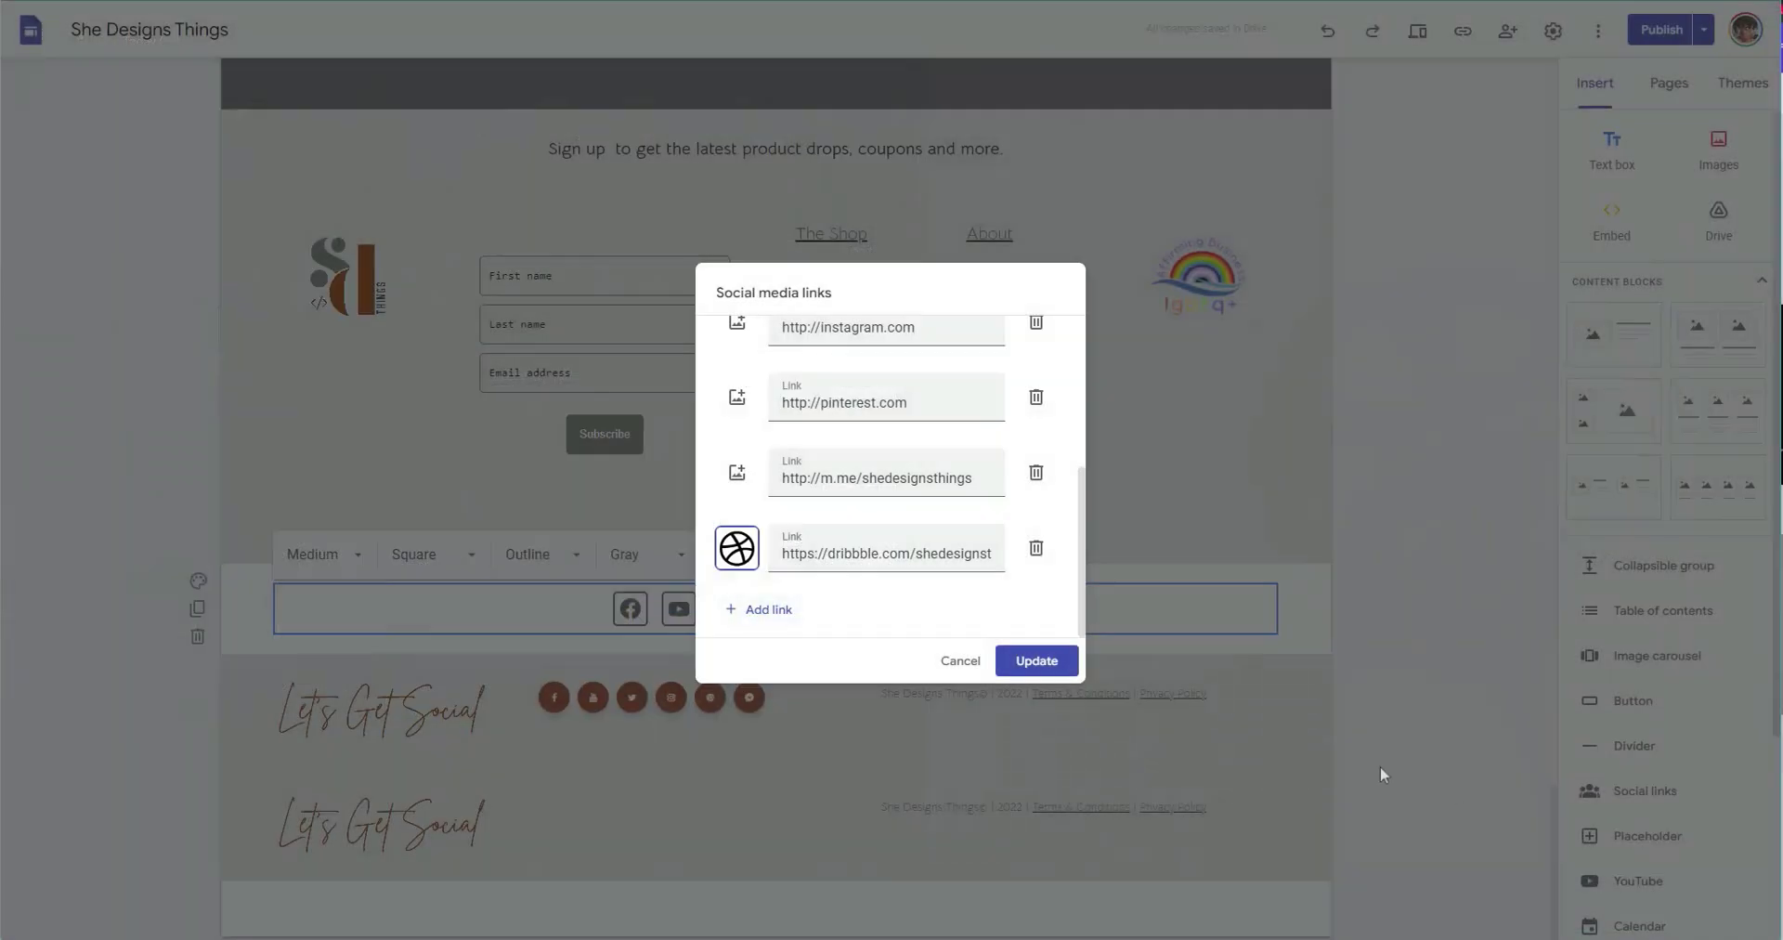
{"action": "left_click", "coordinate": [1064, 667]}
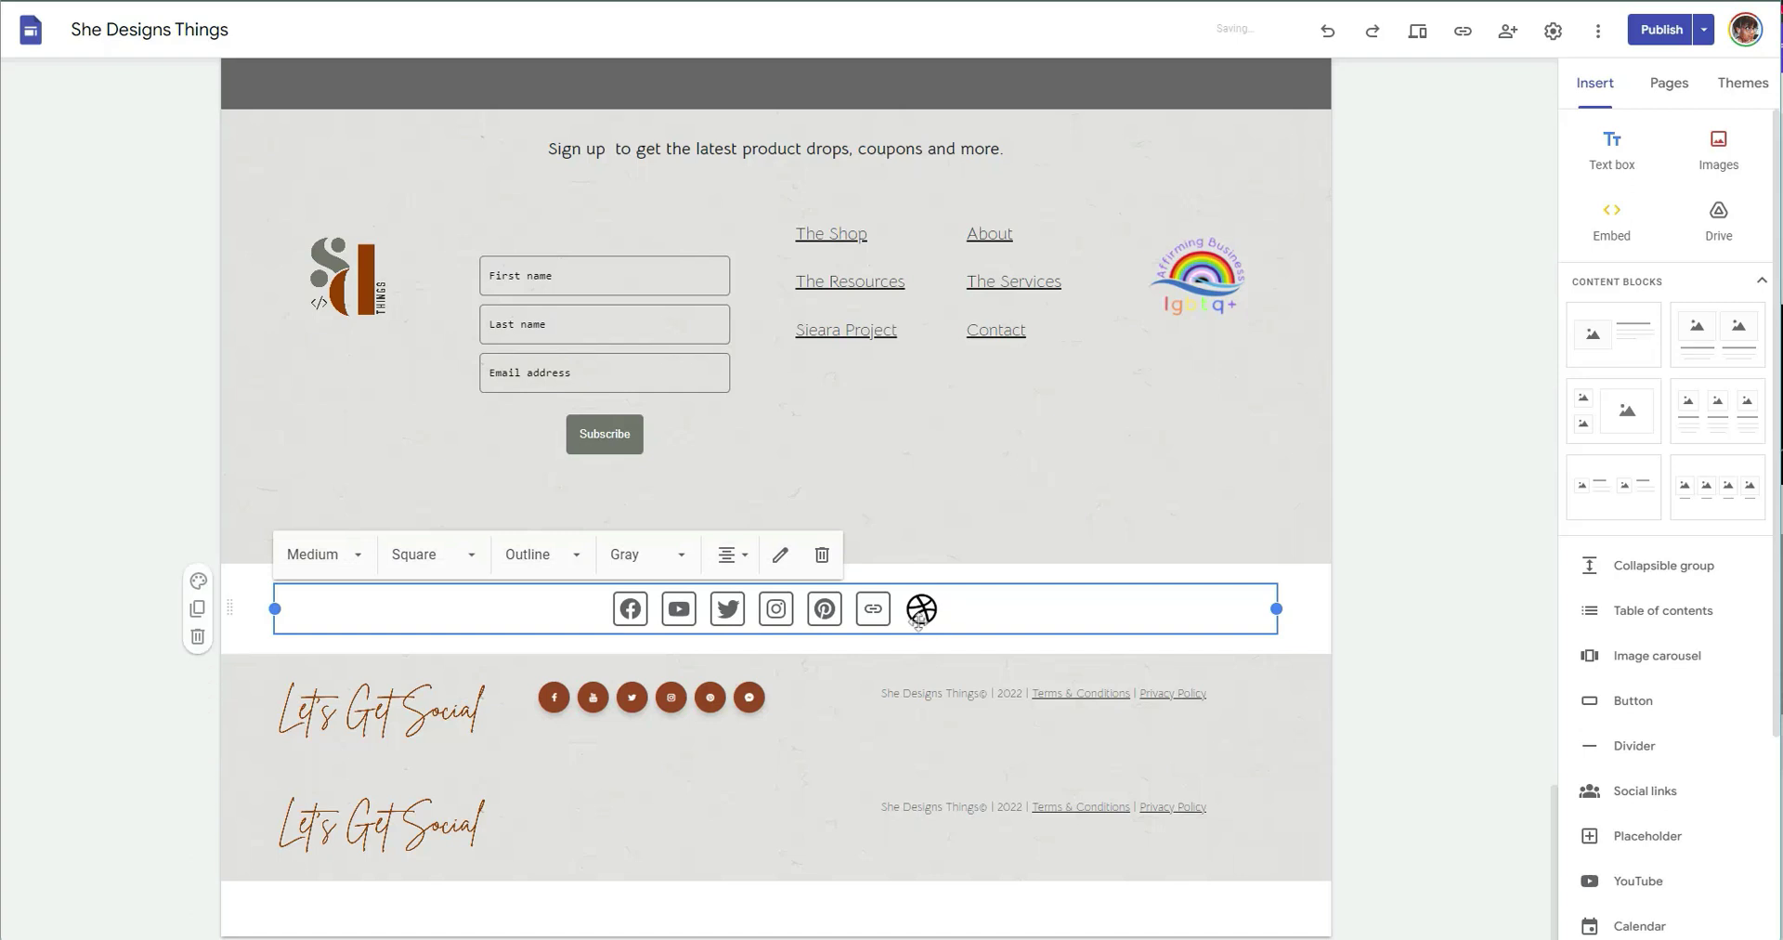
Set the footer social icons to No shape and colour them Black.
{"action": "left_click", "coordinate": [456, 566]}
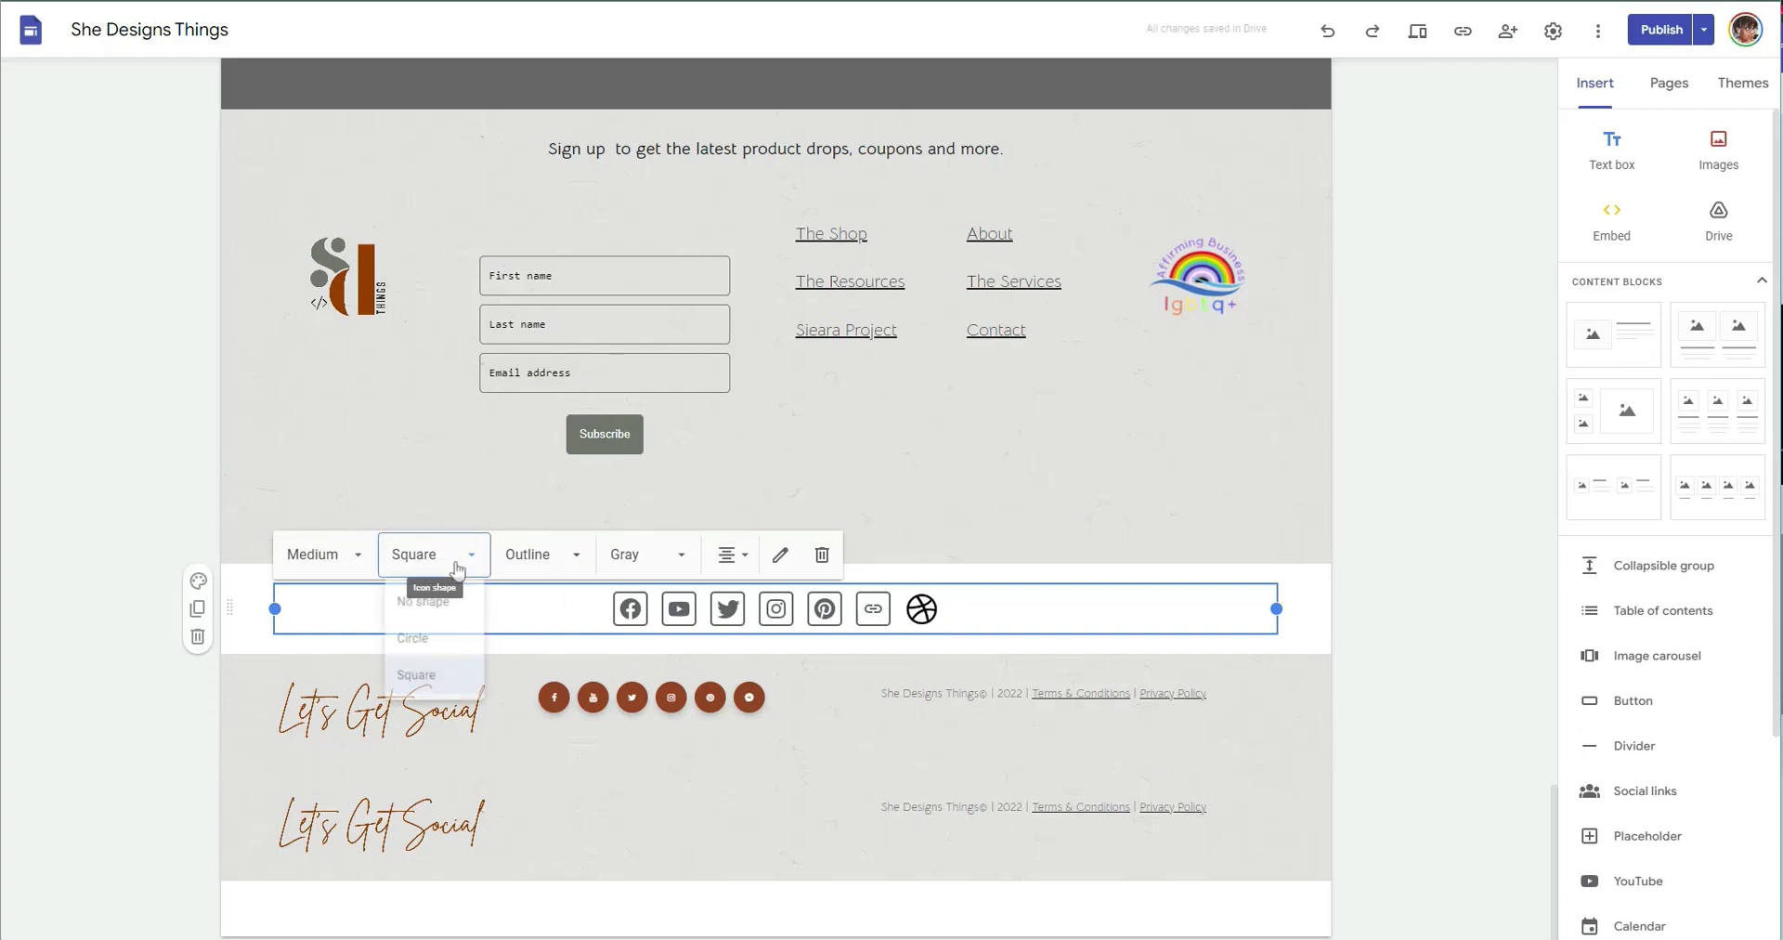
{"action": "left_click", "coordinate": [415, 600]}
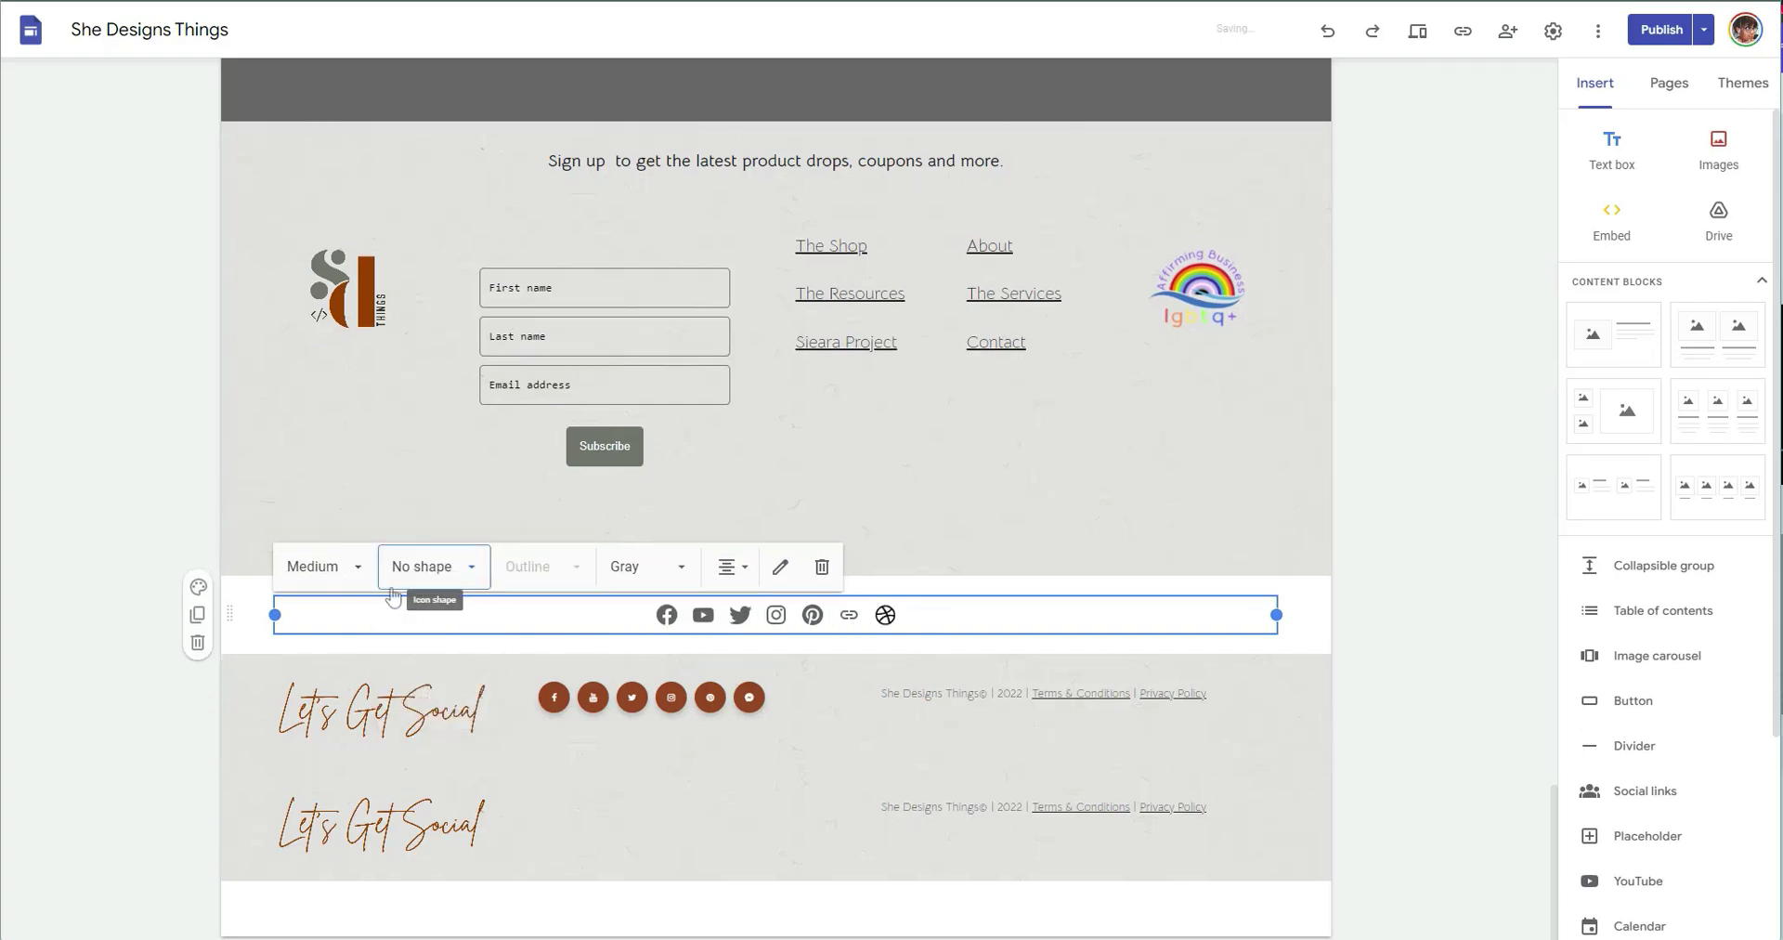
{"action": "left_click", "coordinate": [647, 568]}
{"action": "left_click", "coordinate": [627, 660]}
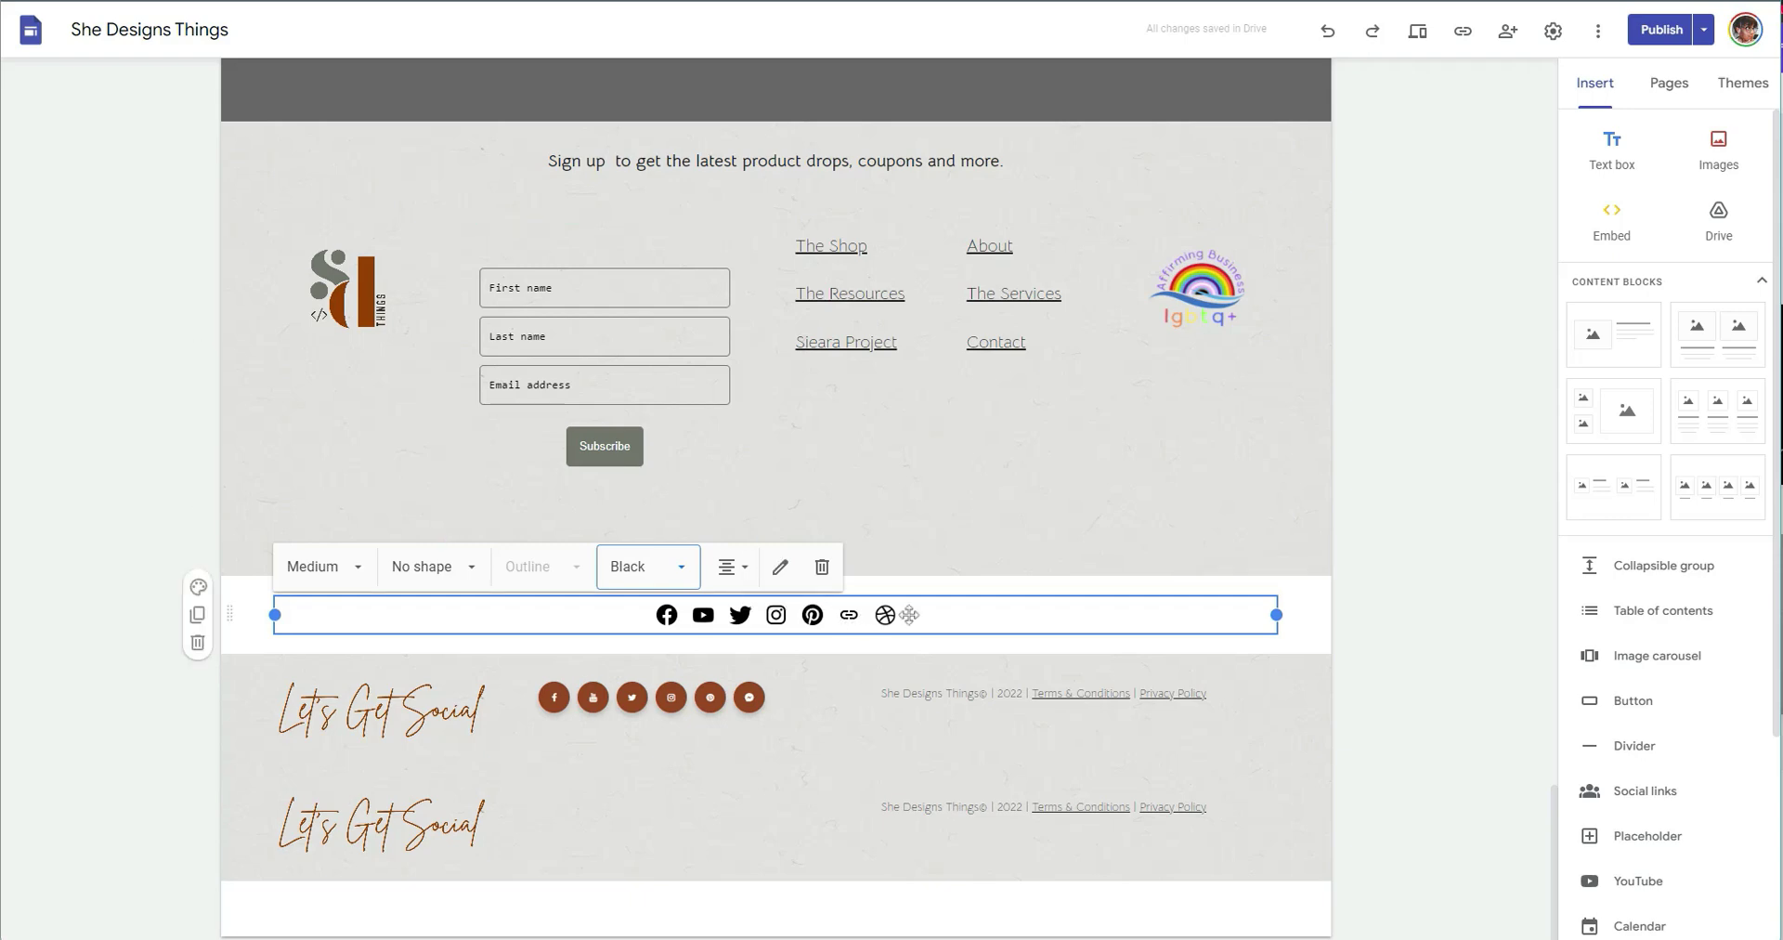
Upload the downloaded Messenger icon as the Messenger link's image and update the social links.
{"action": "left_click", "coordinate": [780, 566]}
{"action": "scroll", "coordinate": [882, 523], "scroll_direction": "down", "scroll_amount": 3}
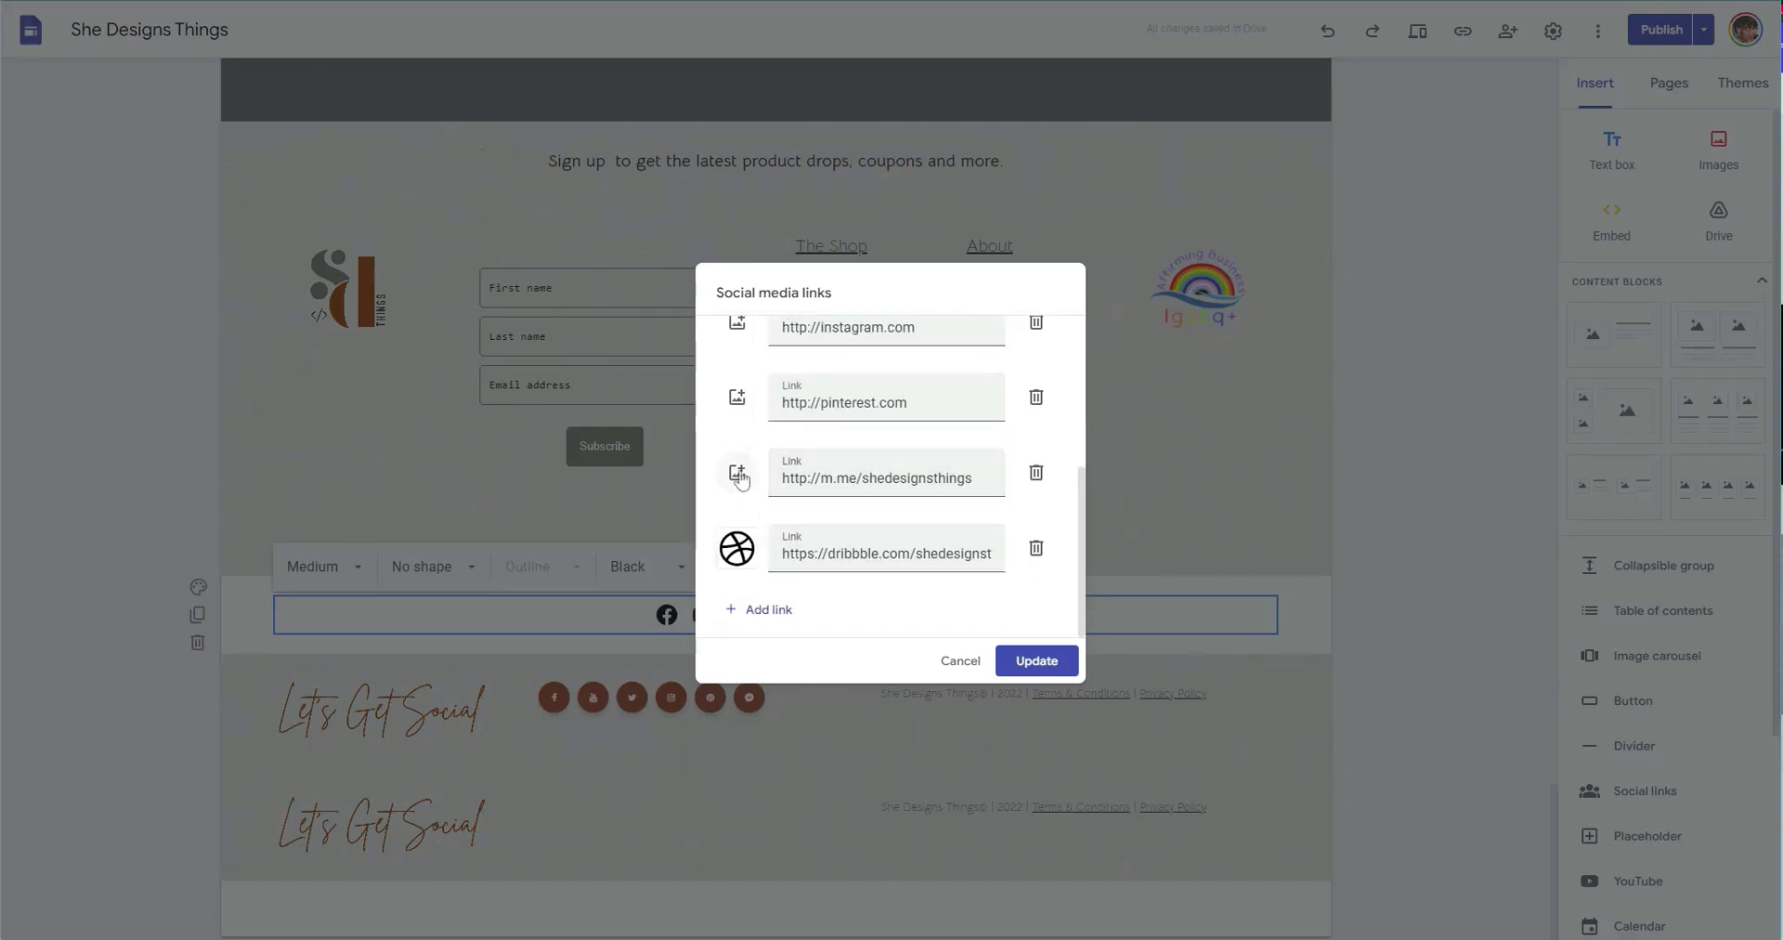
{"action": "left_click", "coordinate": [740, 477]}
{"action": "left_click", "coordinate": [757, 516]}
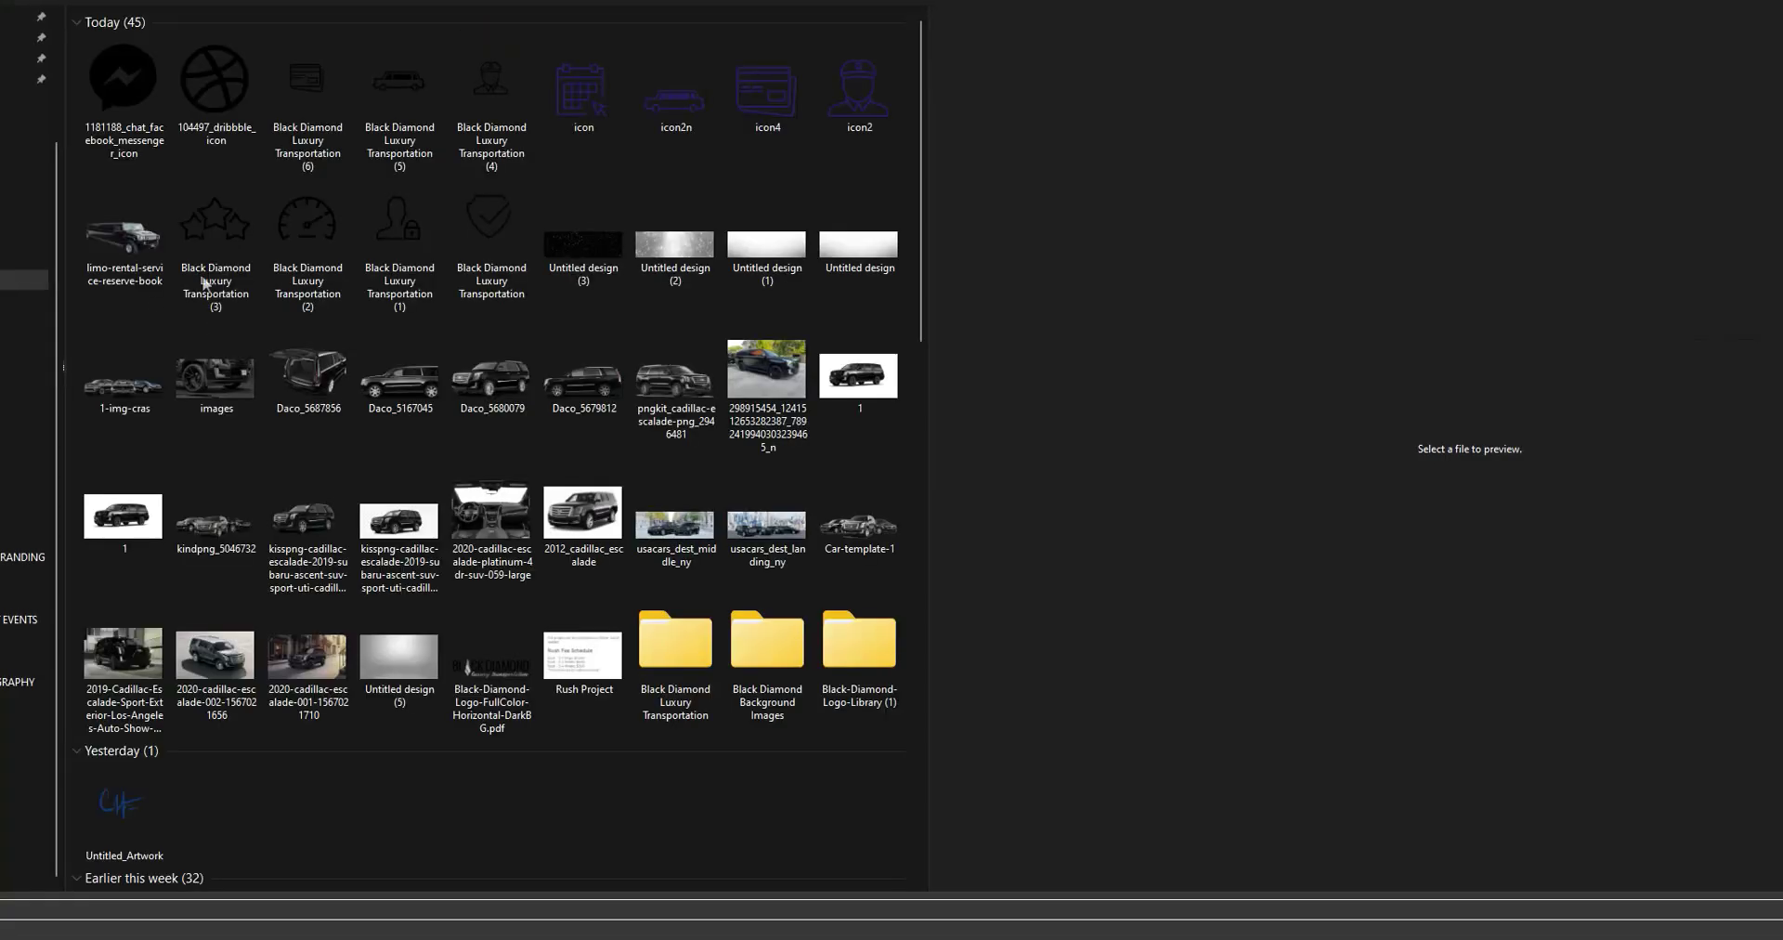
{"action": "key", "text": "Down"}
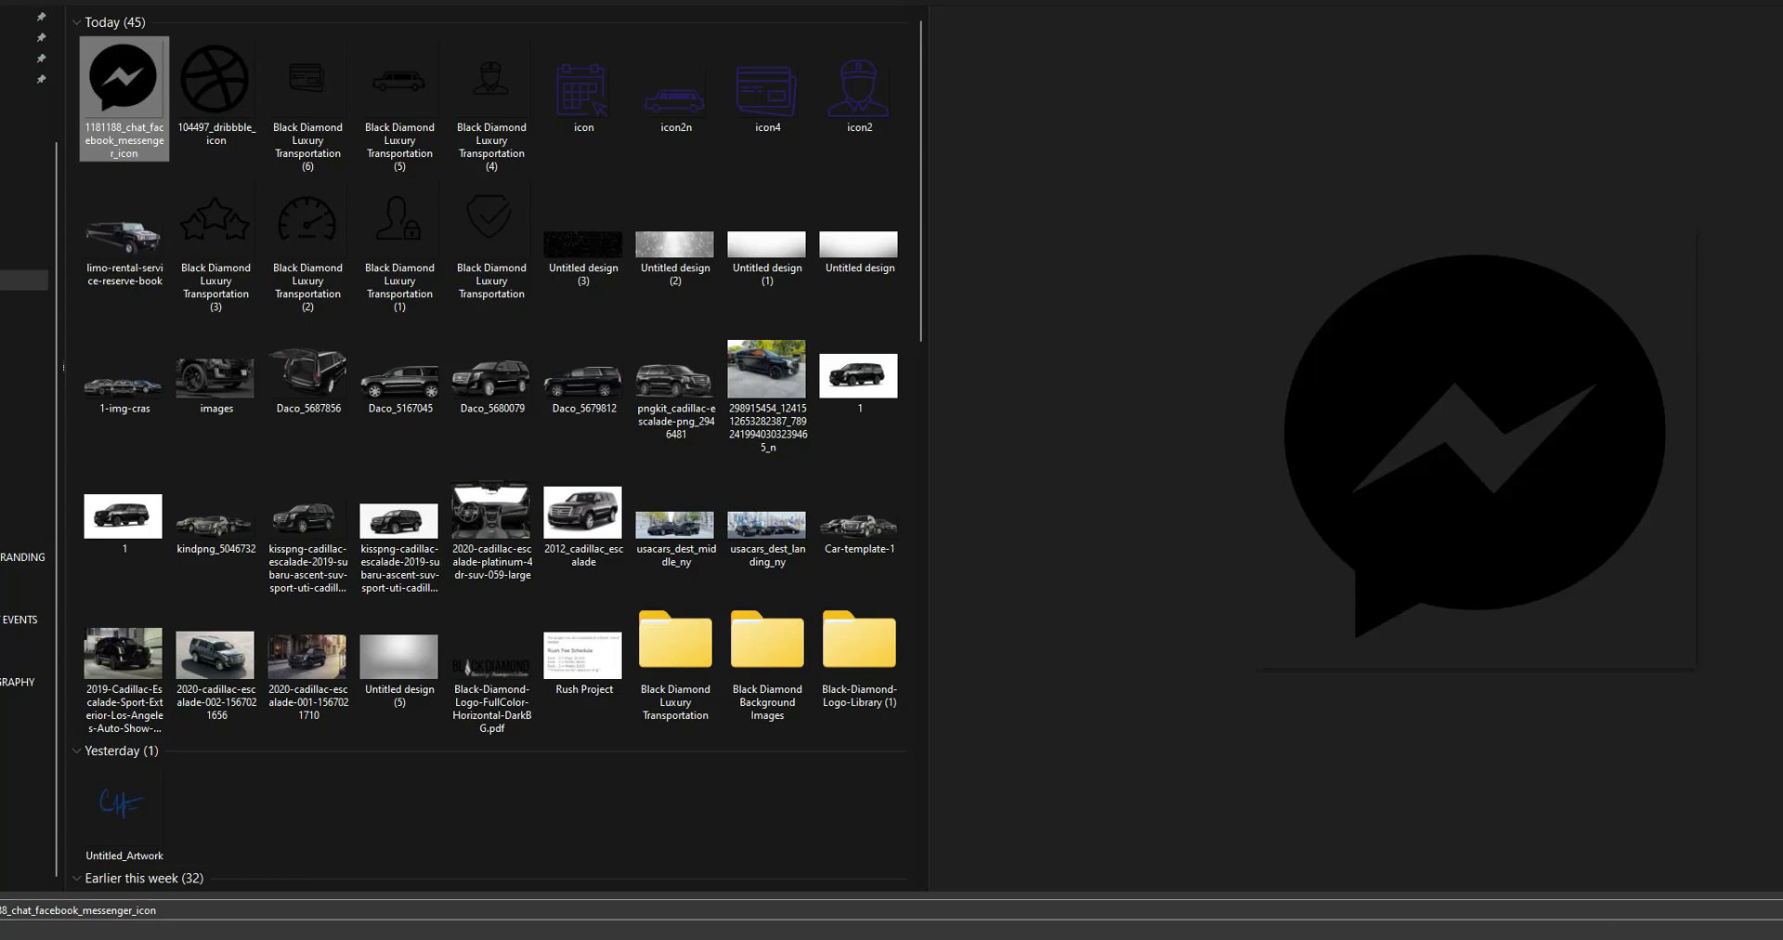
{"action": "key", "text": "Return"}
{"action": "left_click", "coordinate": [1036, 660]}
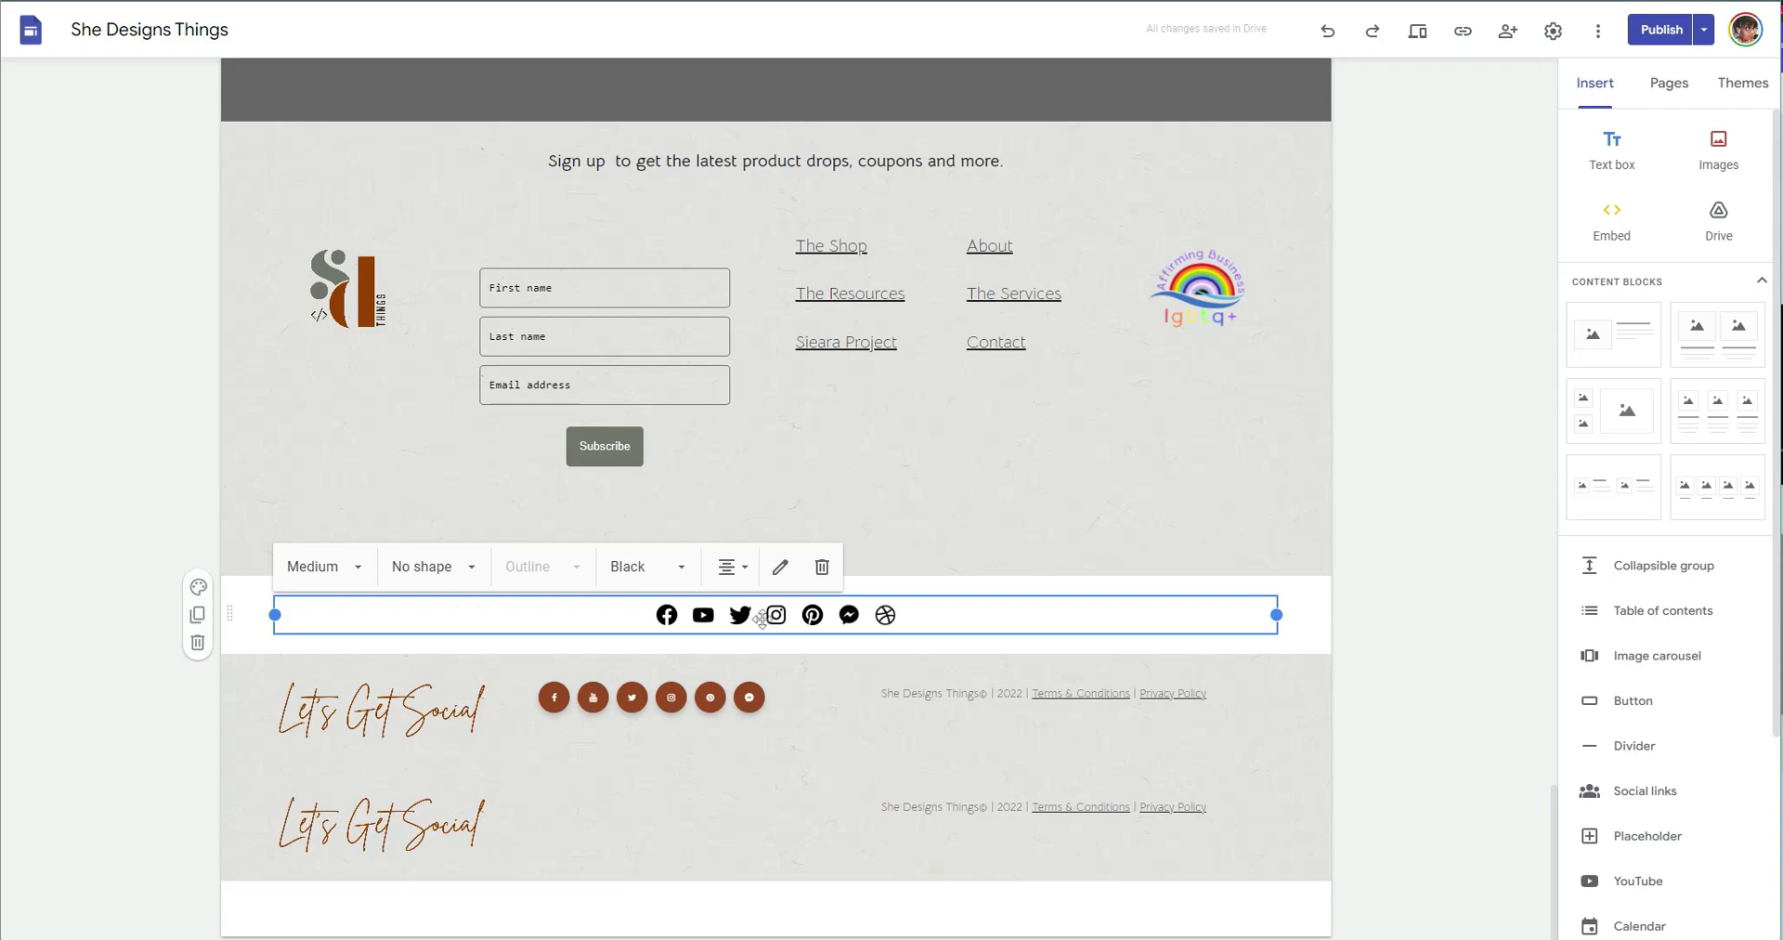
Switch the social icons' colour to Colored so they show brand colours.
{"action": "left_click", "coordinate": [645, 574]}
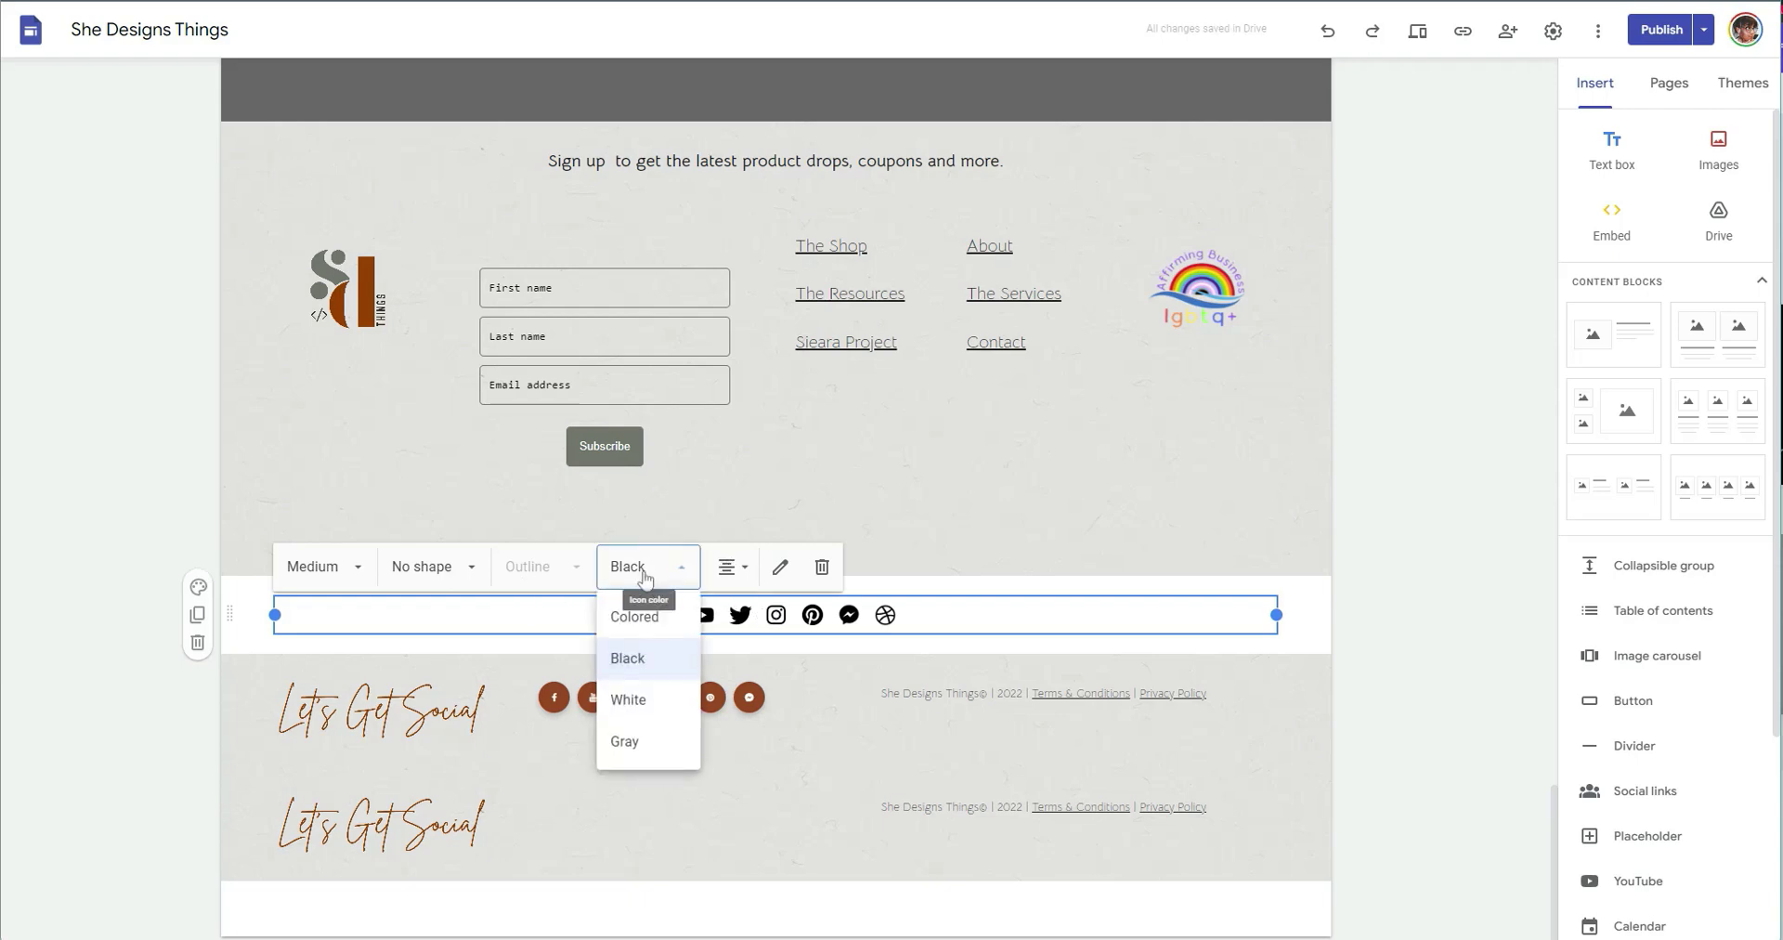
{"action": "left_click", "coordinate": [647, 617]}
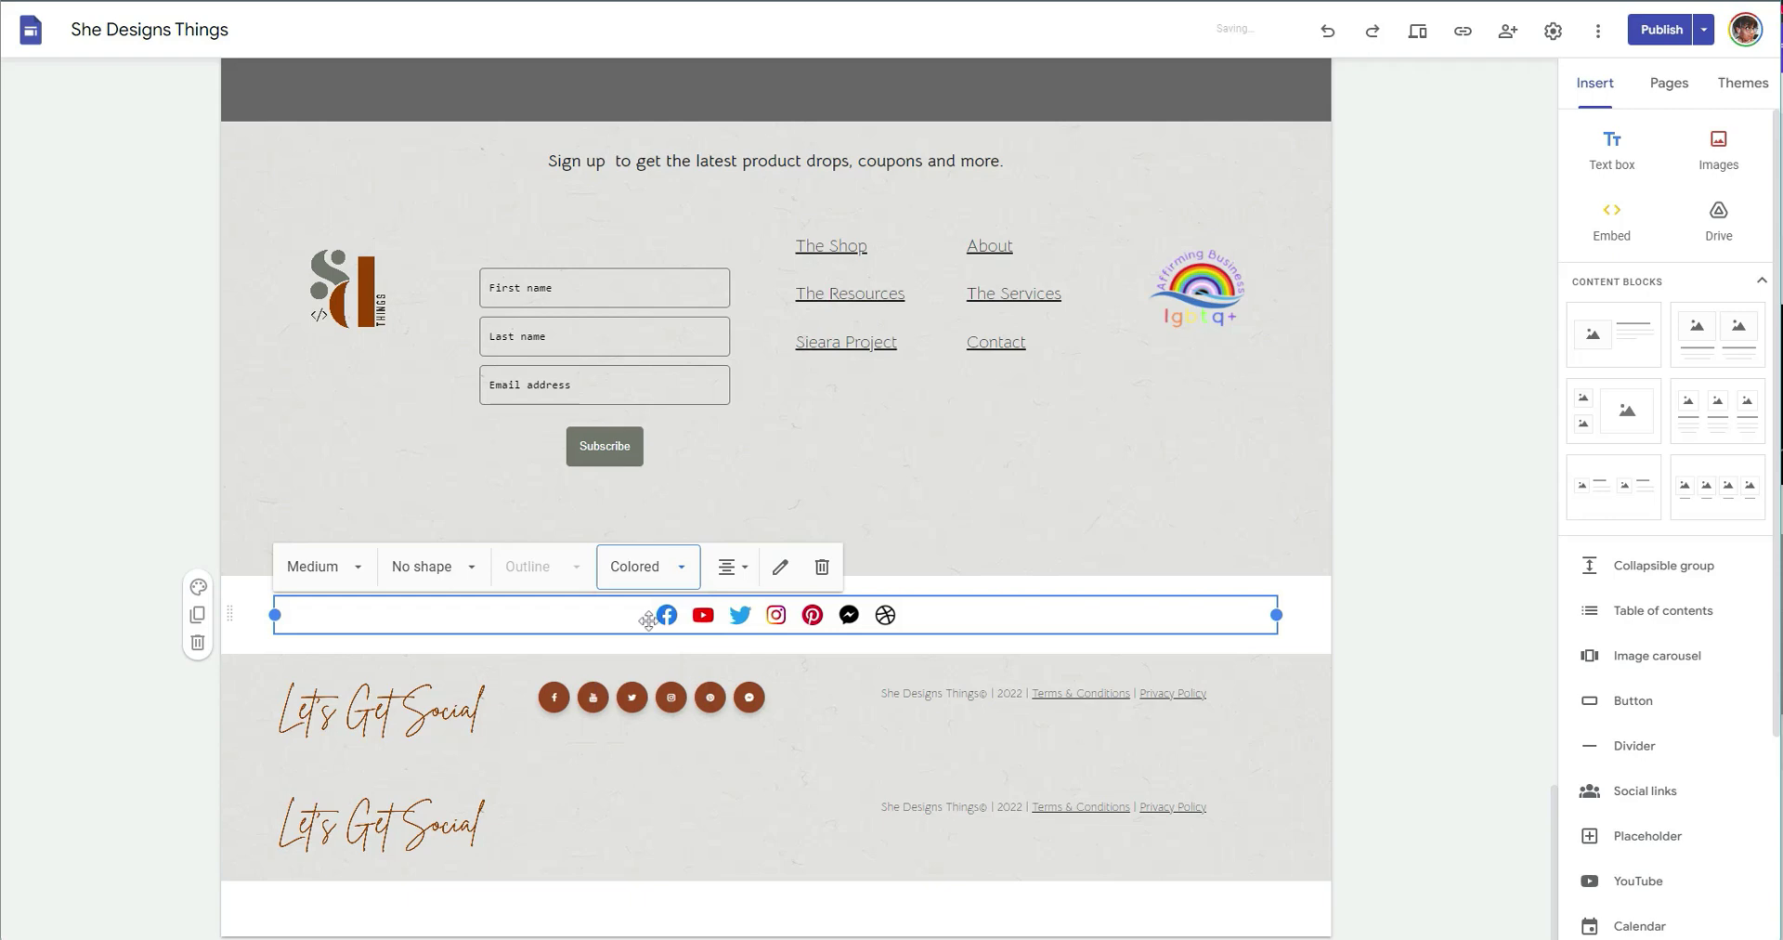
{"action": "left_click", "coordinate": [653, 579]}
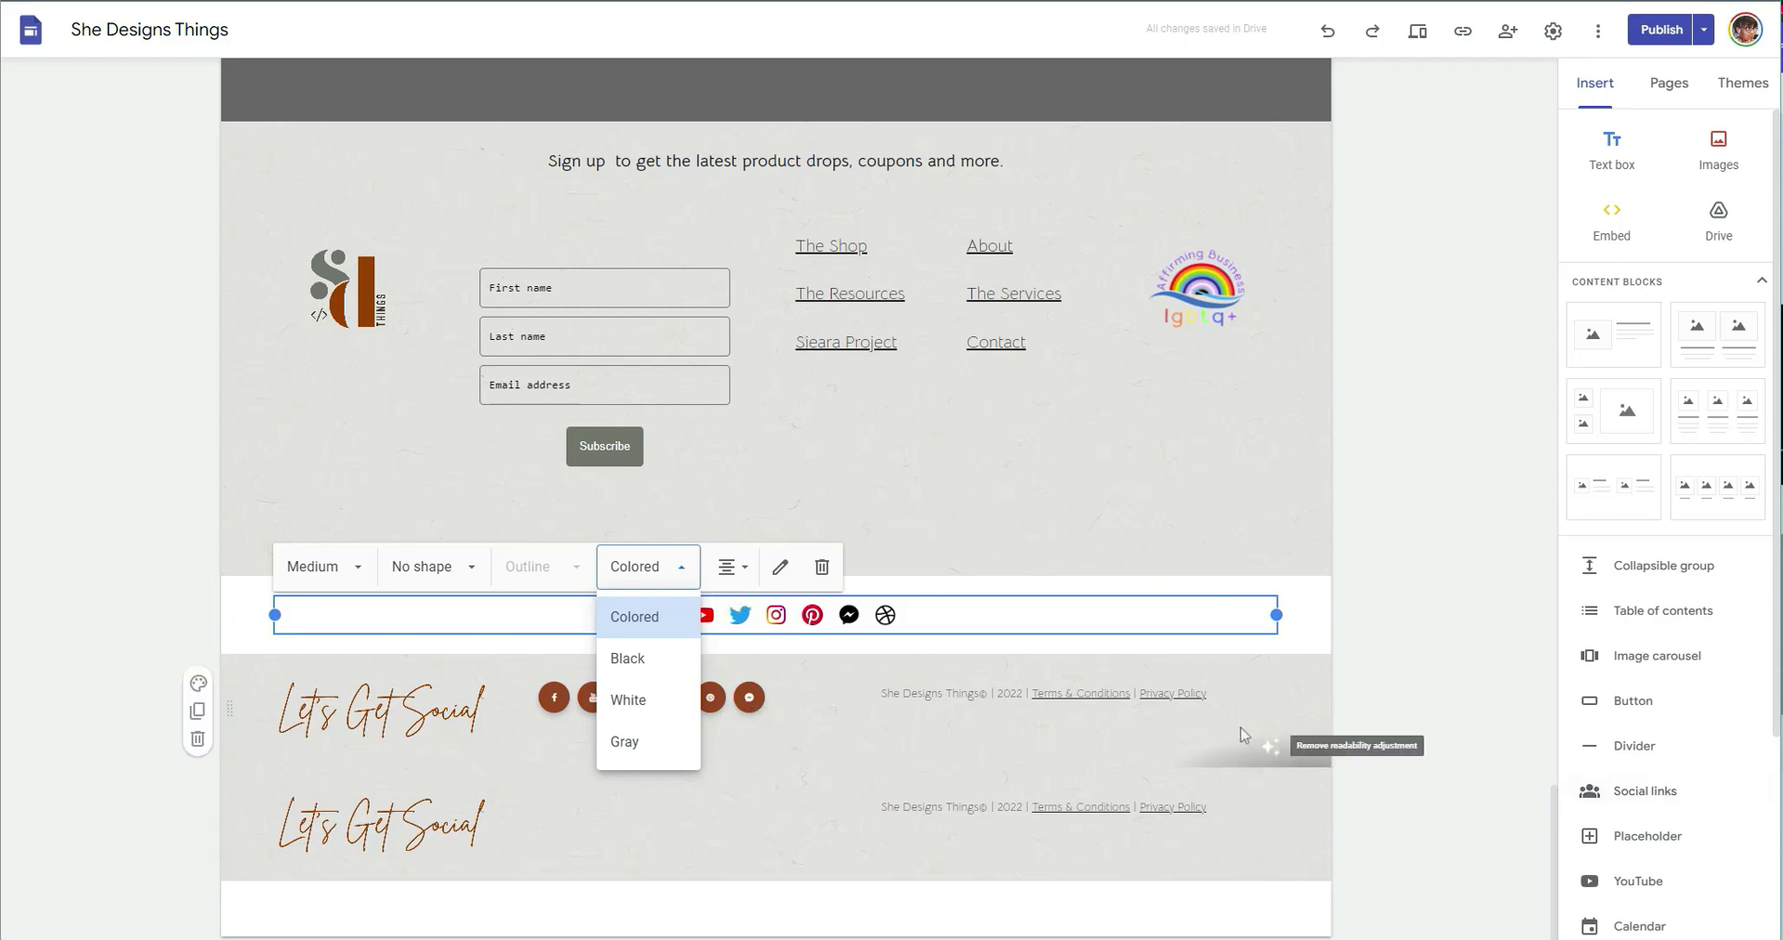
{"action": "left_click", "coordinate": [258, 626]}
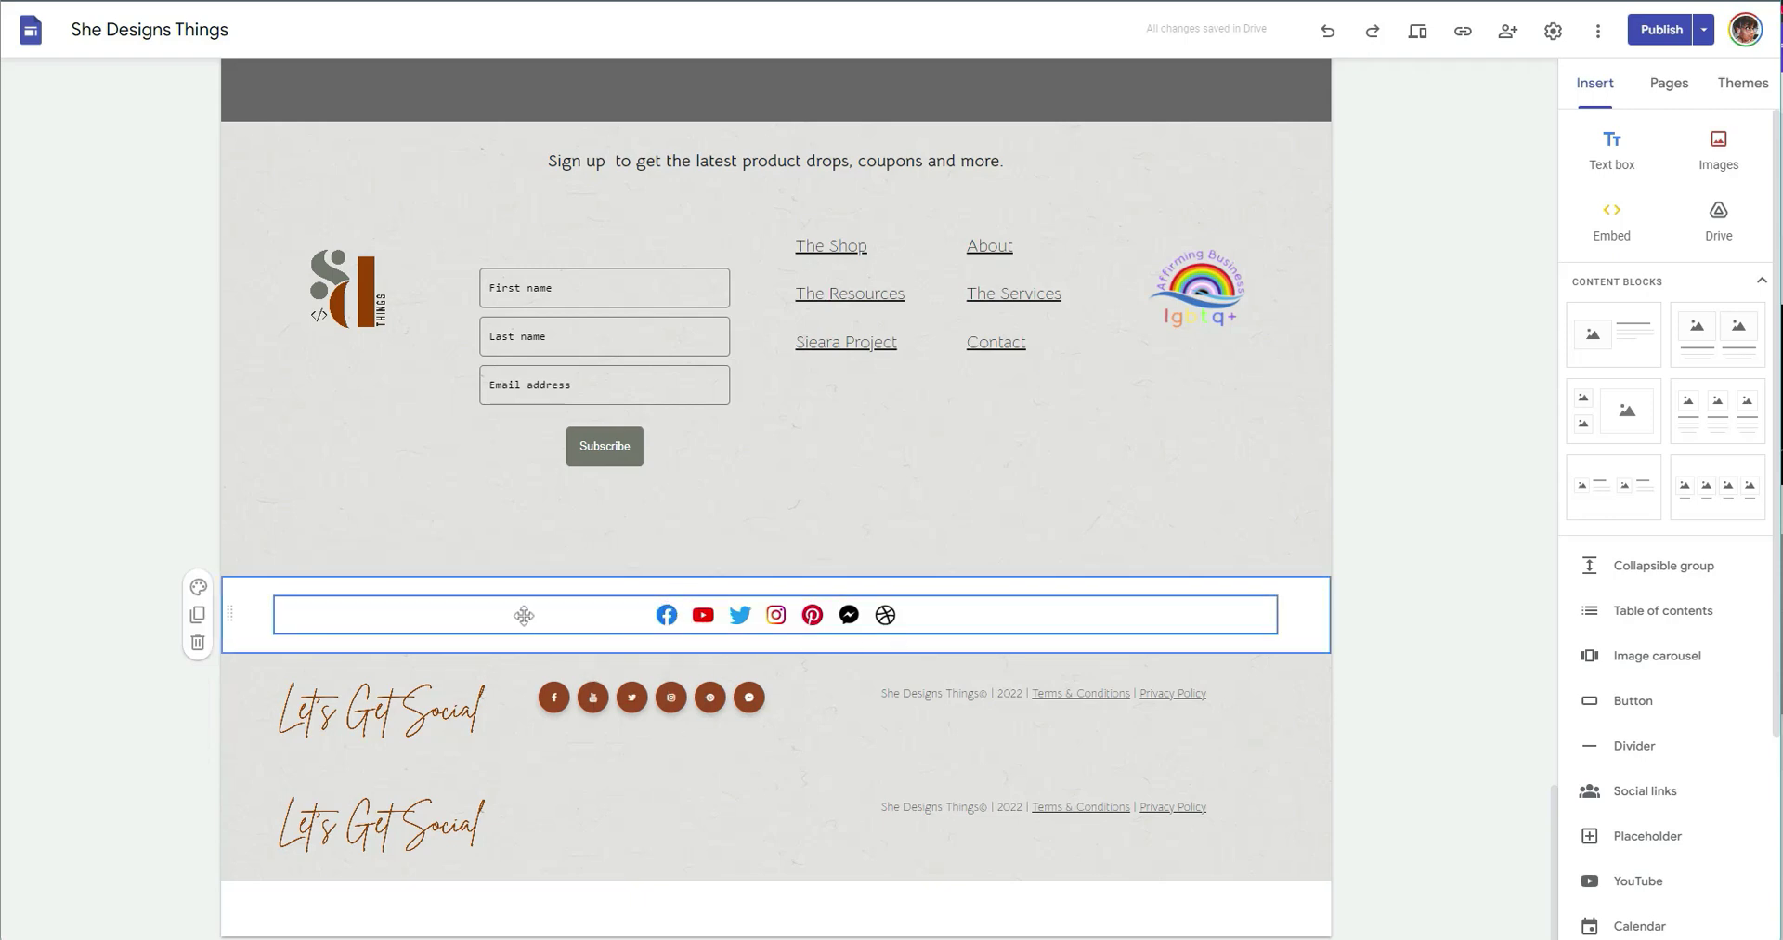
Delete the duplicate Let's Get Social footer section that has no icons.
{"action": "left_click", "coordinate": [808, 612]}
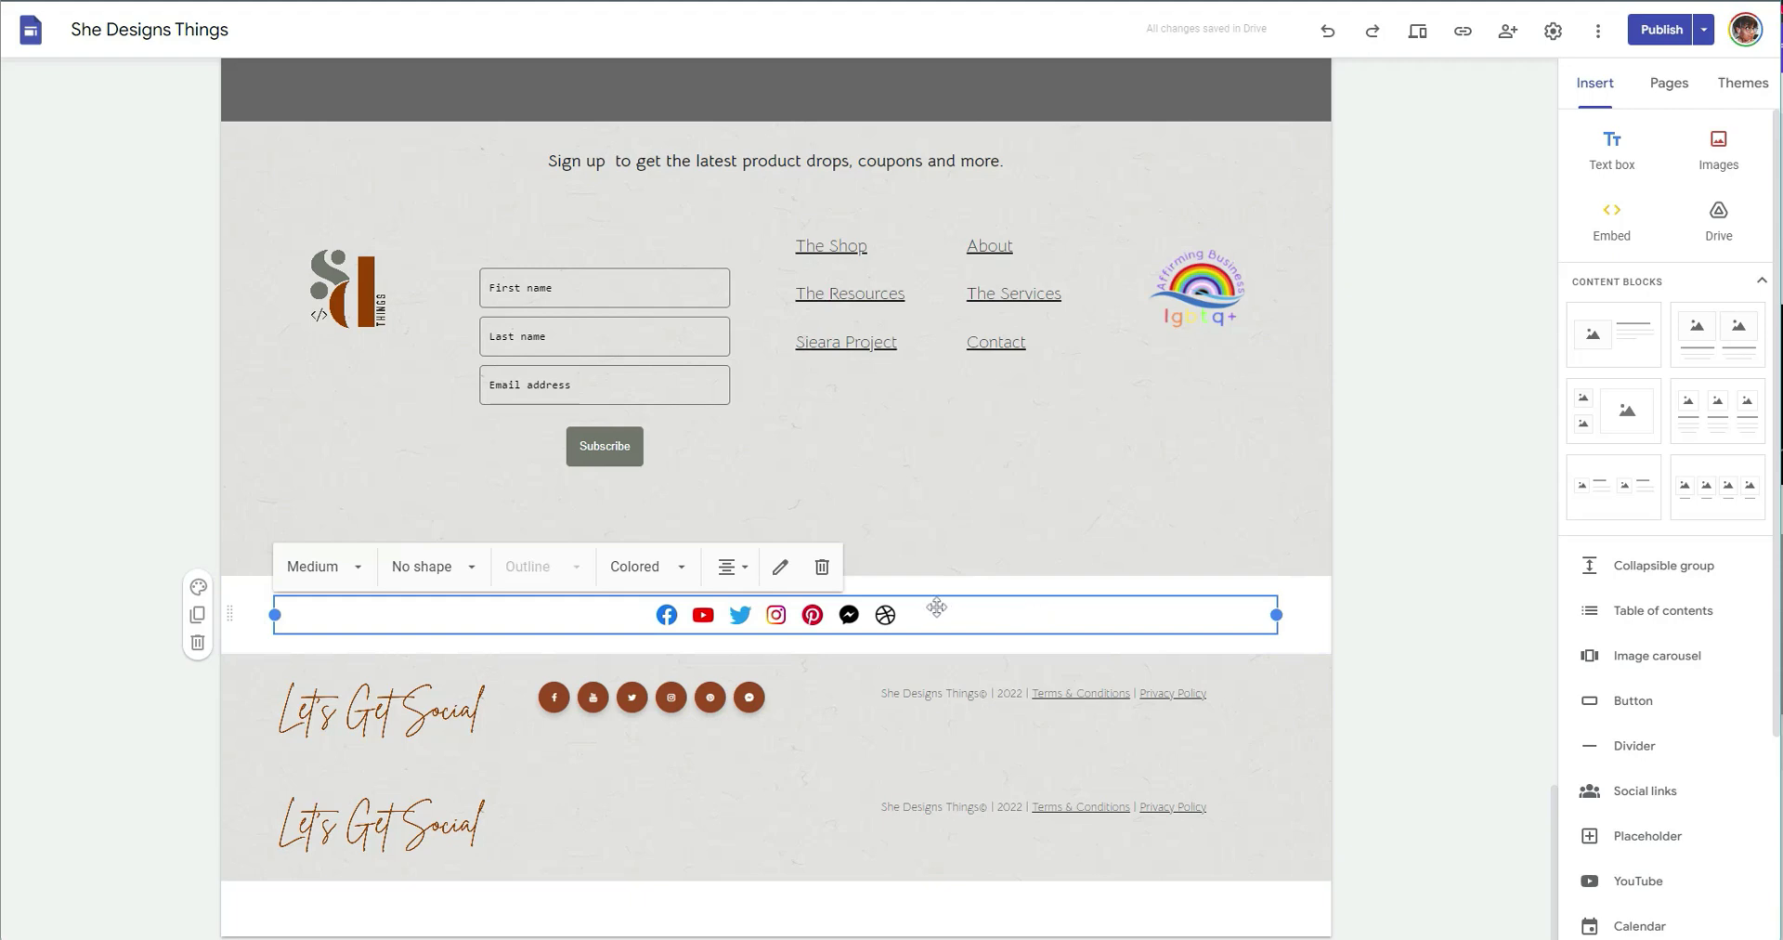
{"action": "left_click", "coordinate": [695, 814]}
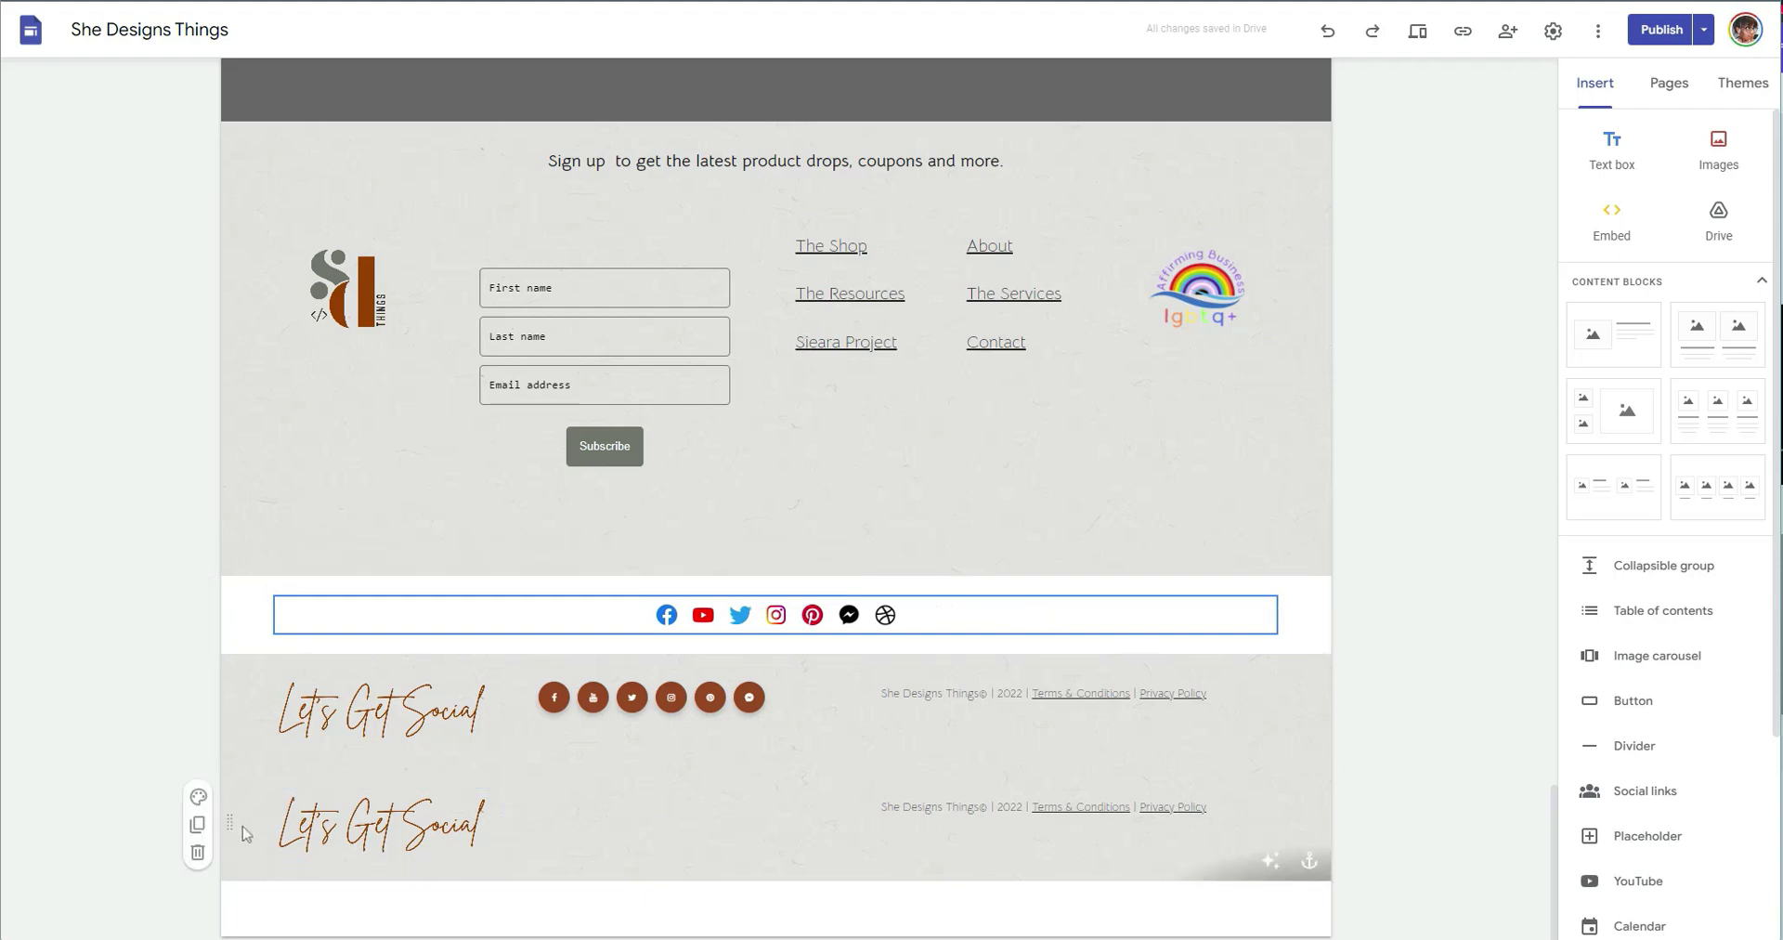
{"action": "left_click", "coordinate": [198, 851]}
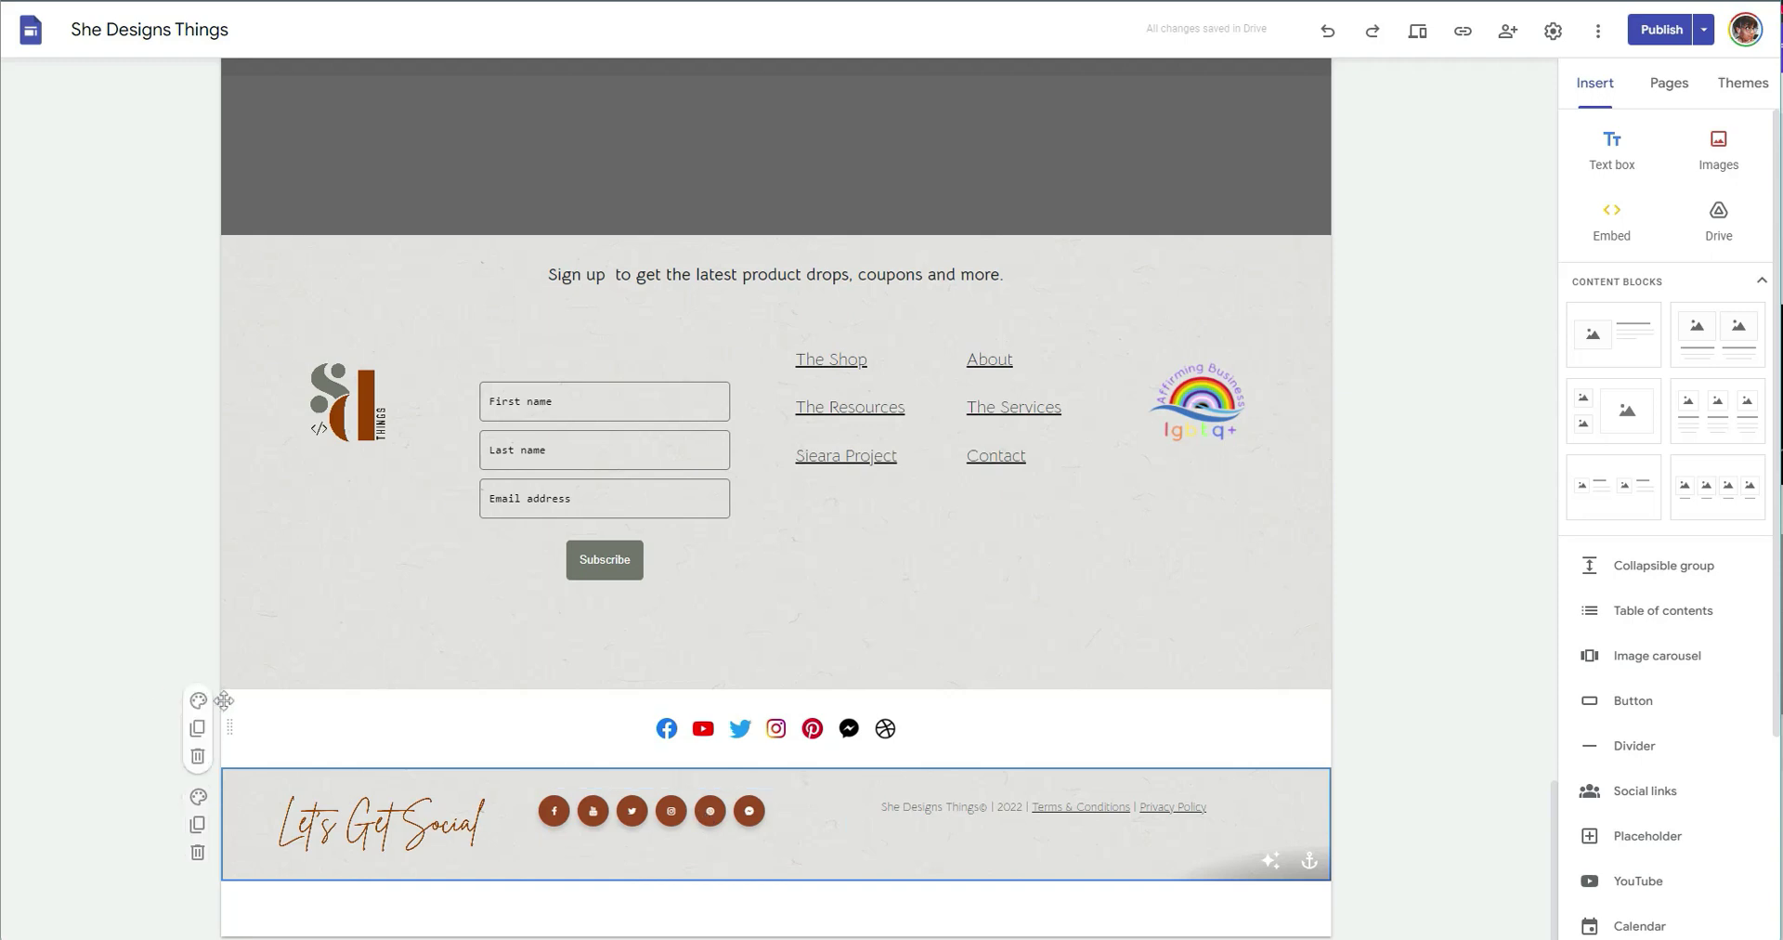
Drag the social links into a new section below the footer and narrow them to a vertical column.
{"action": "left_click_drag", "start_coordinate": [746, 732], "coordinate": [1254, 850]}
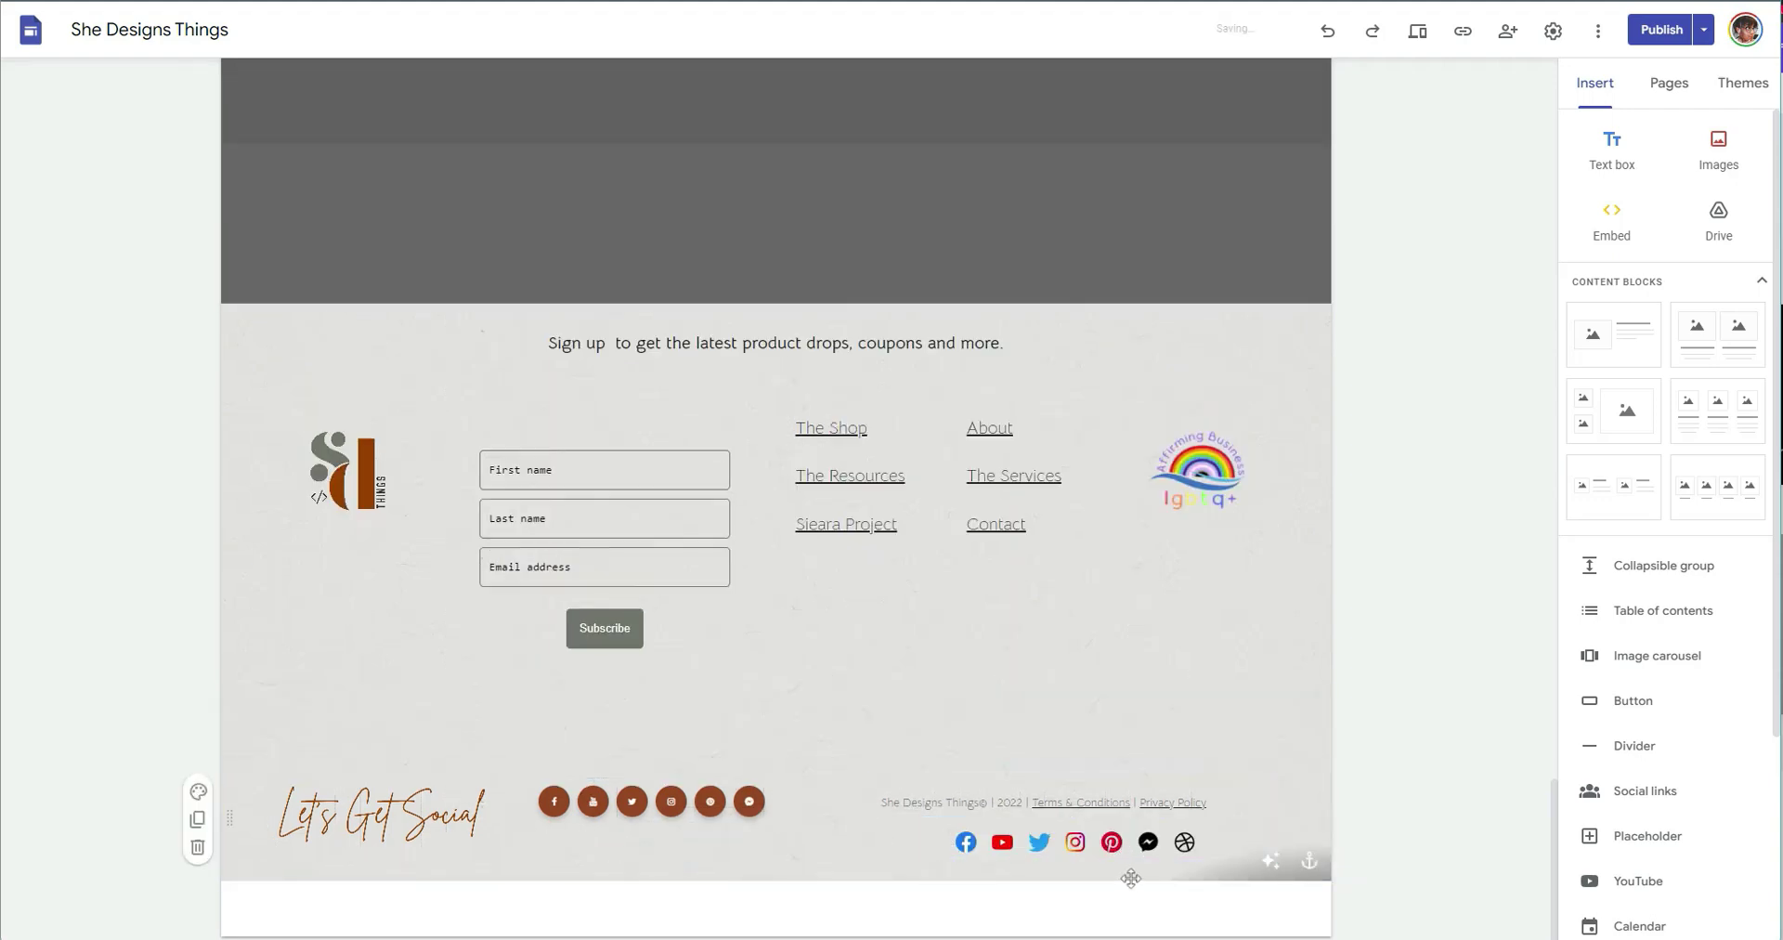
{"action": "left_click", "coordinate": [1044, 842]}
{"action": "left_click", "coordinate": [1042, 841]}
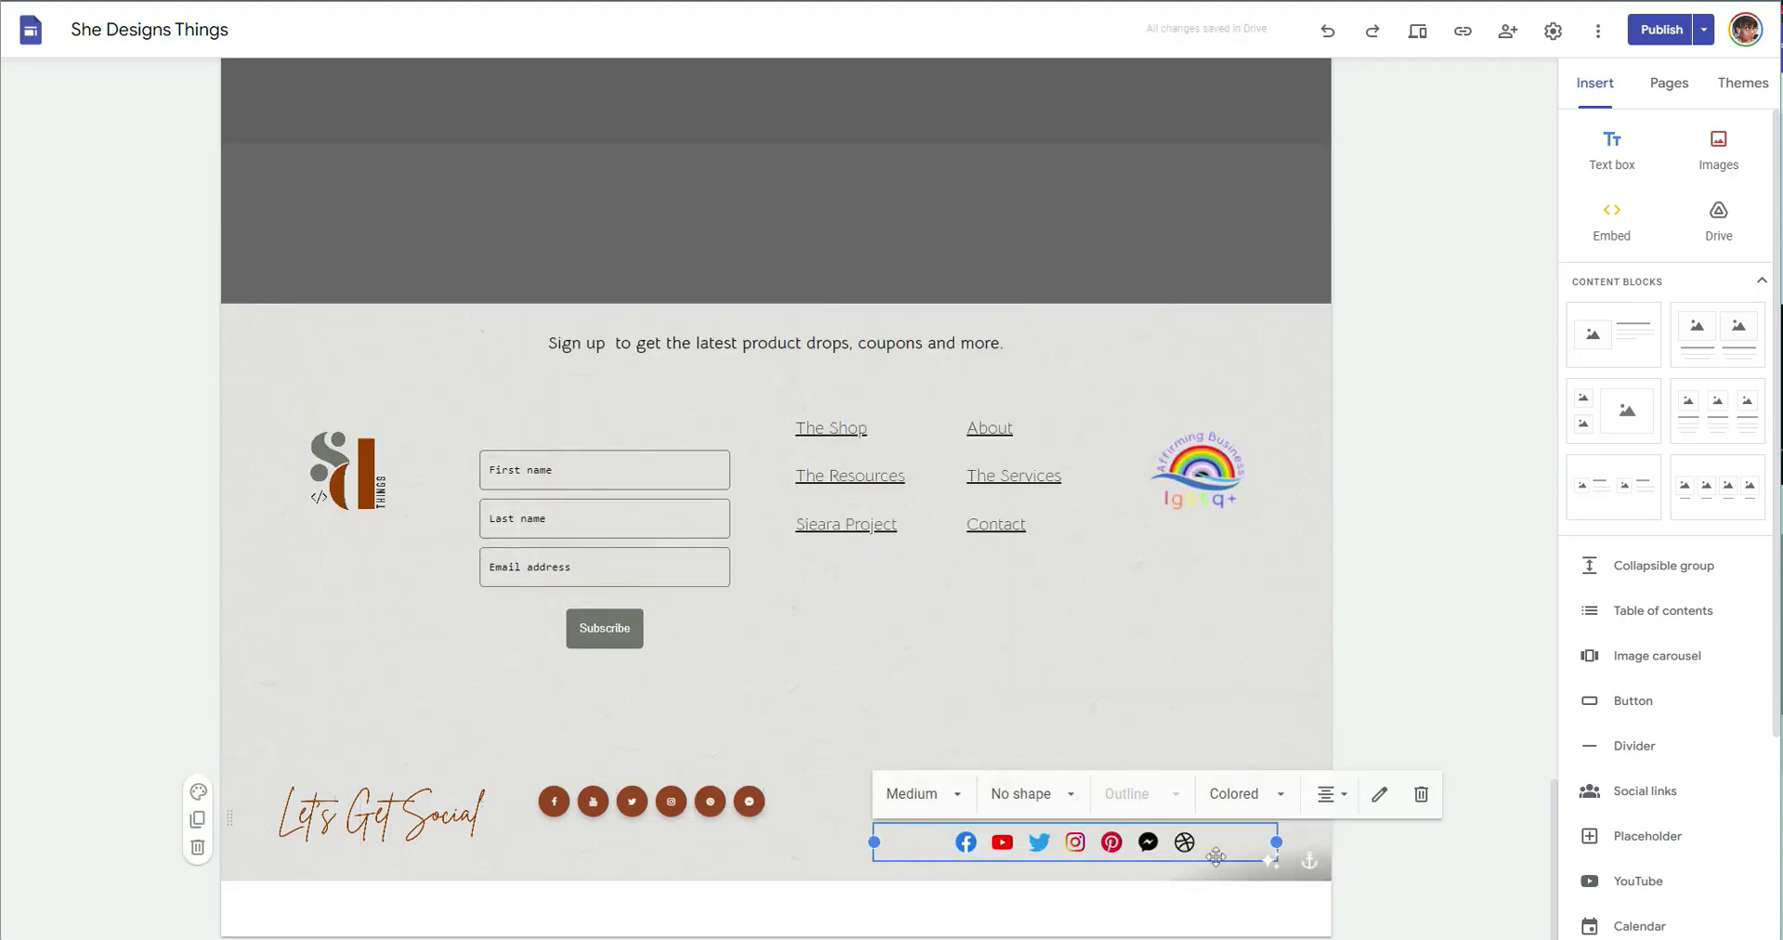
{"action": "left_click_drag", "start_coordinate": [1215, 855], "coordinate": [947, 873]}
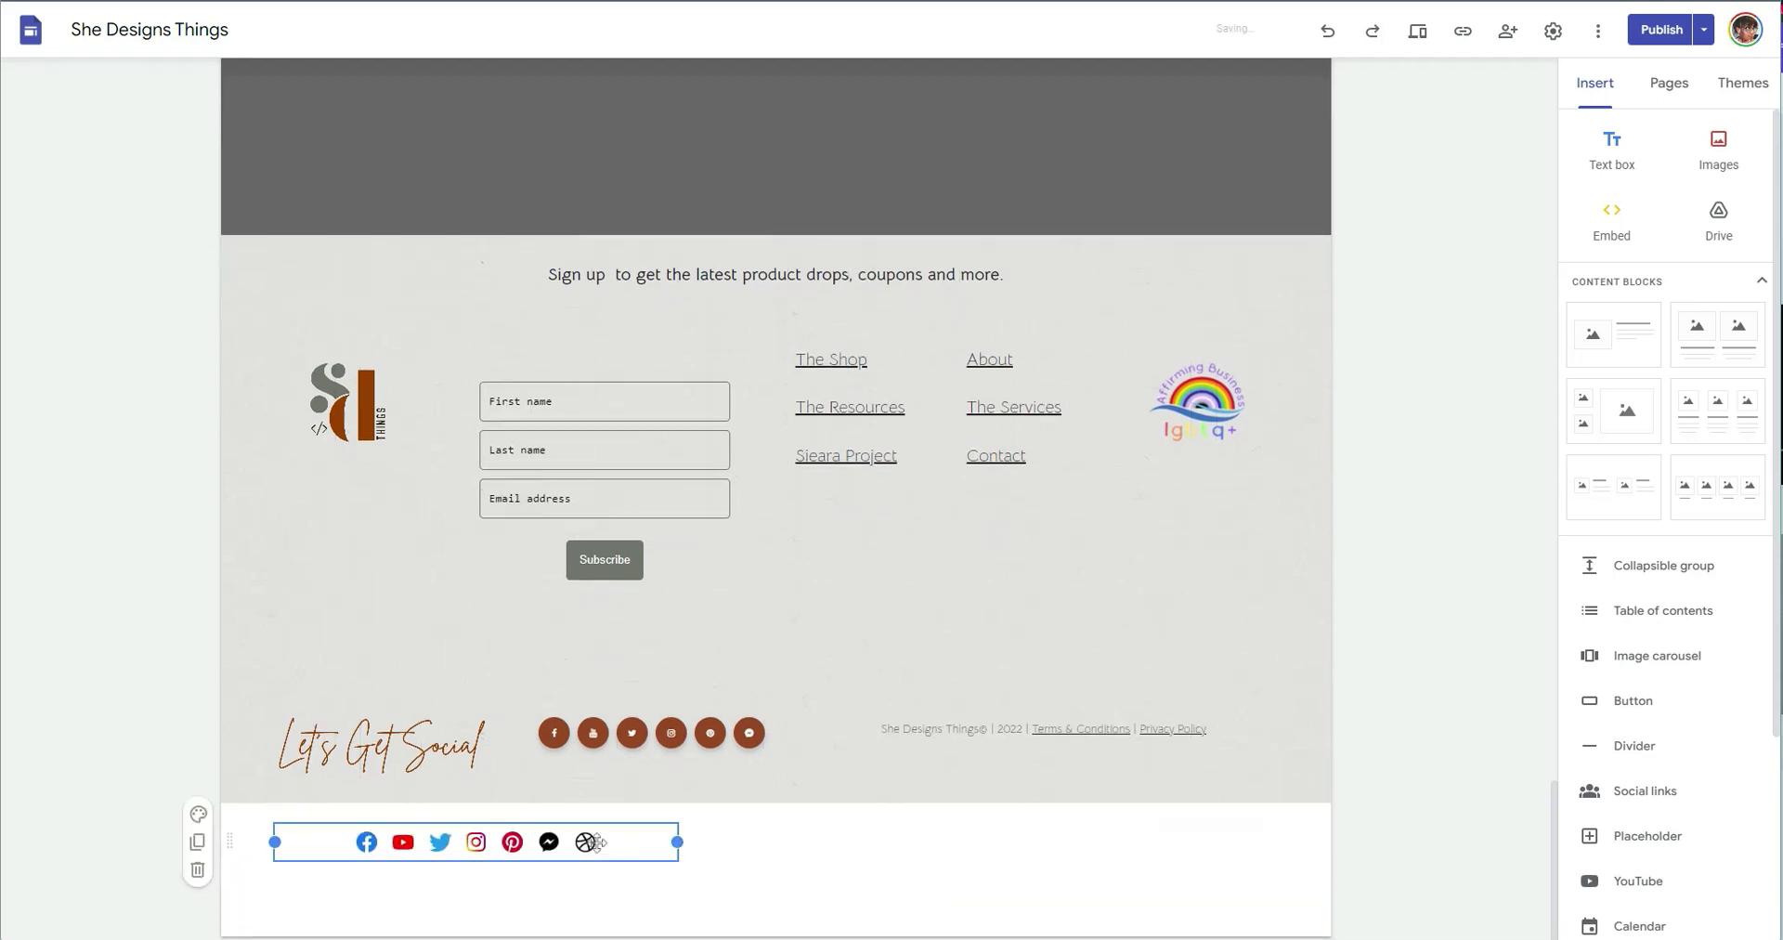
{"action": "left_click_drag", "start_coordinate": [677, 842], "coordinate": [350, 844]}
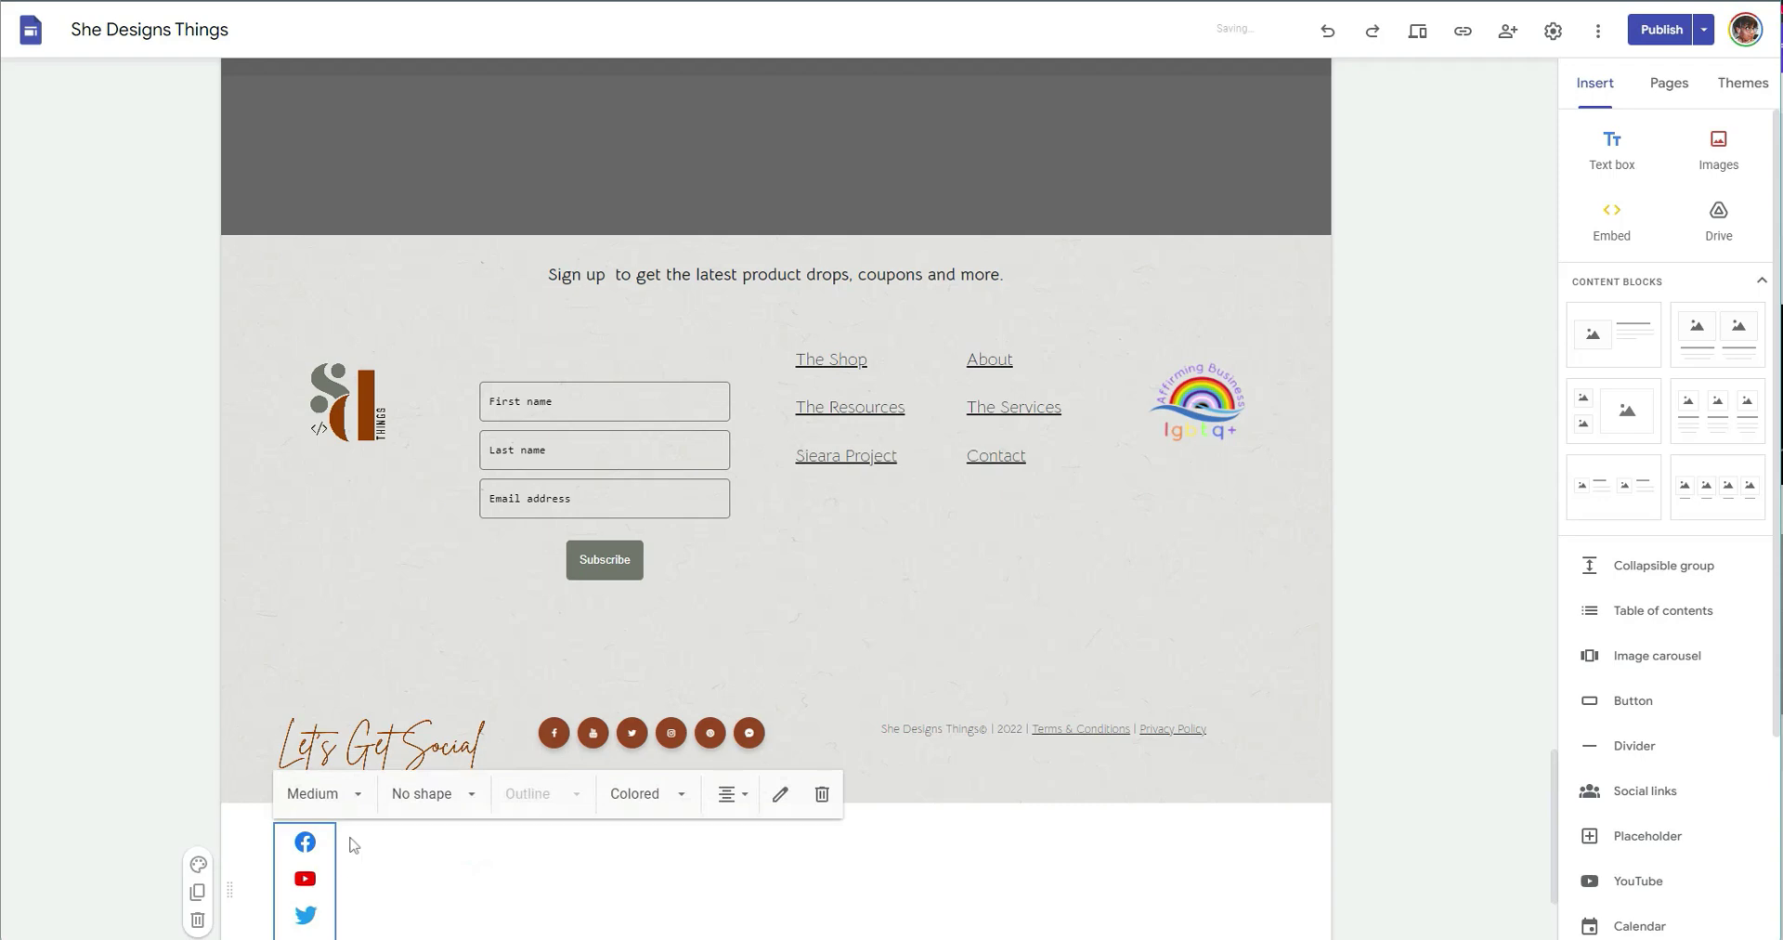
{"action": "scroll", "coordinate": [350, 840], "scroll_direction": "down", "scroll_amount": 2}
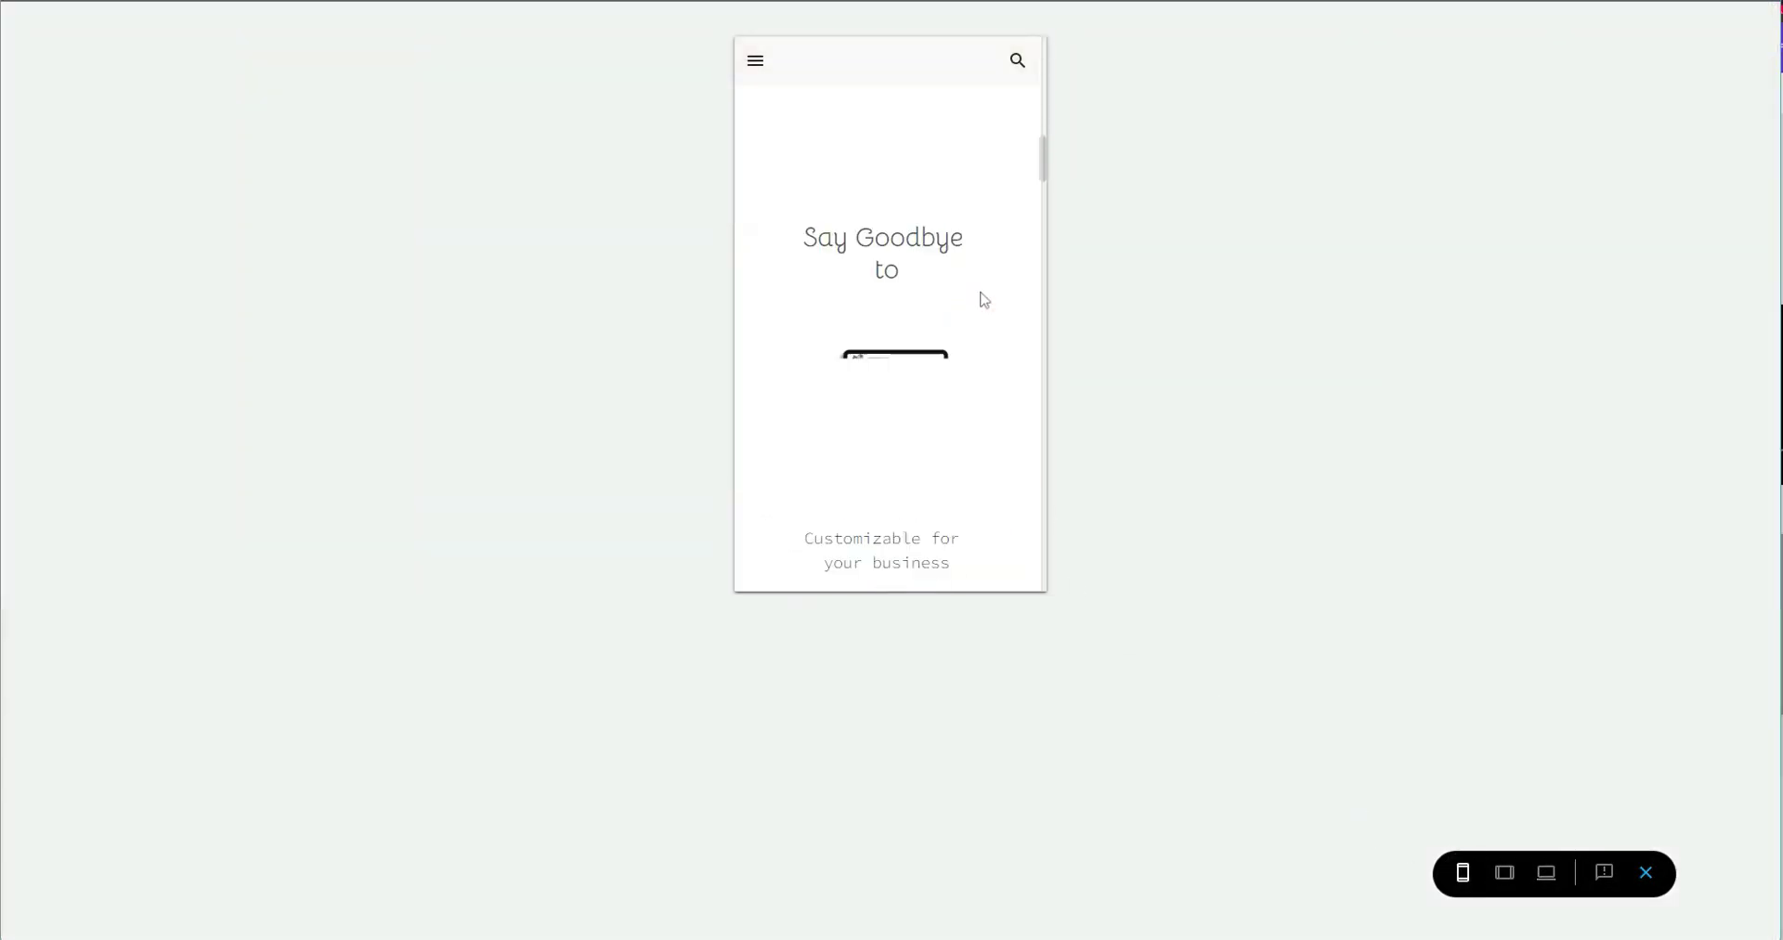
{"action": "scroll", "coordinate": [938, 419], "scroll_direction": "down", "scroll_amount": 3}
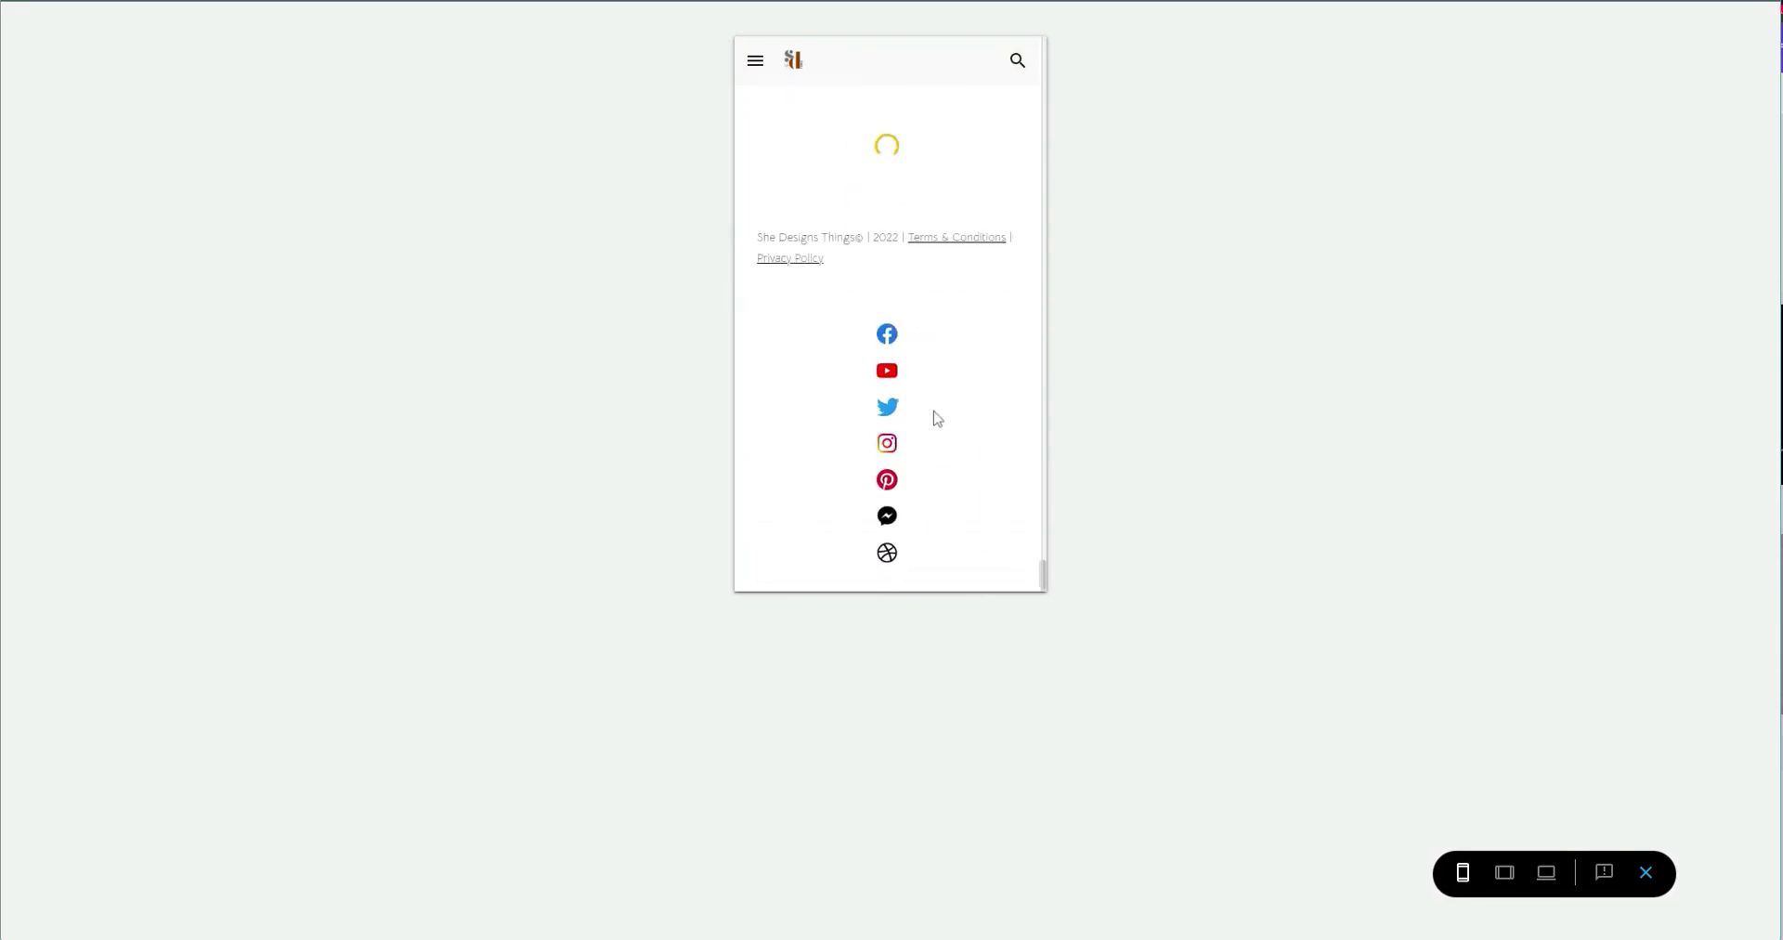
{"action": "left_click", "coordinate": [1646, 873]}
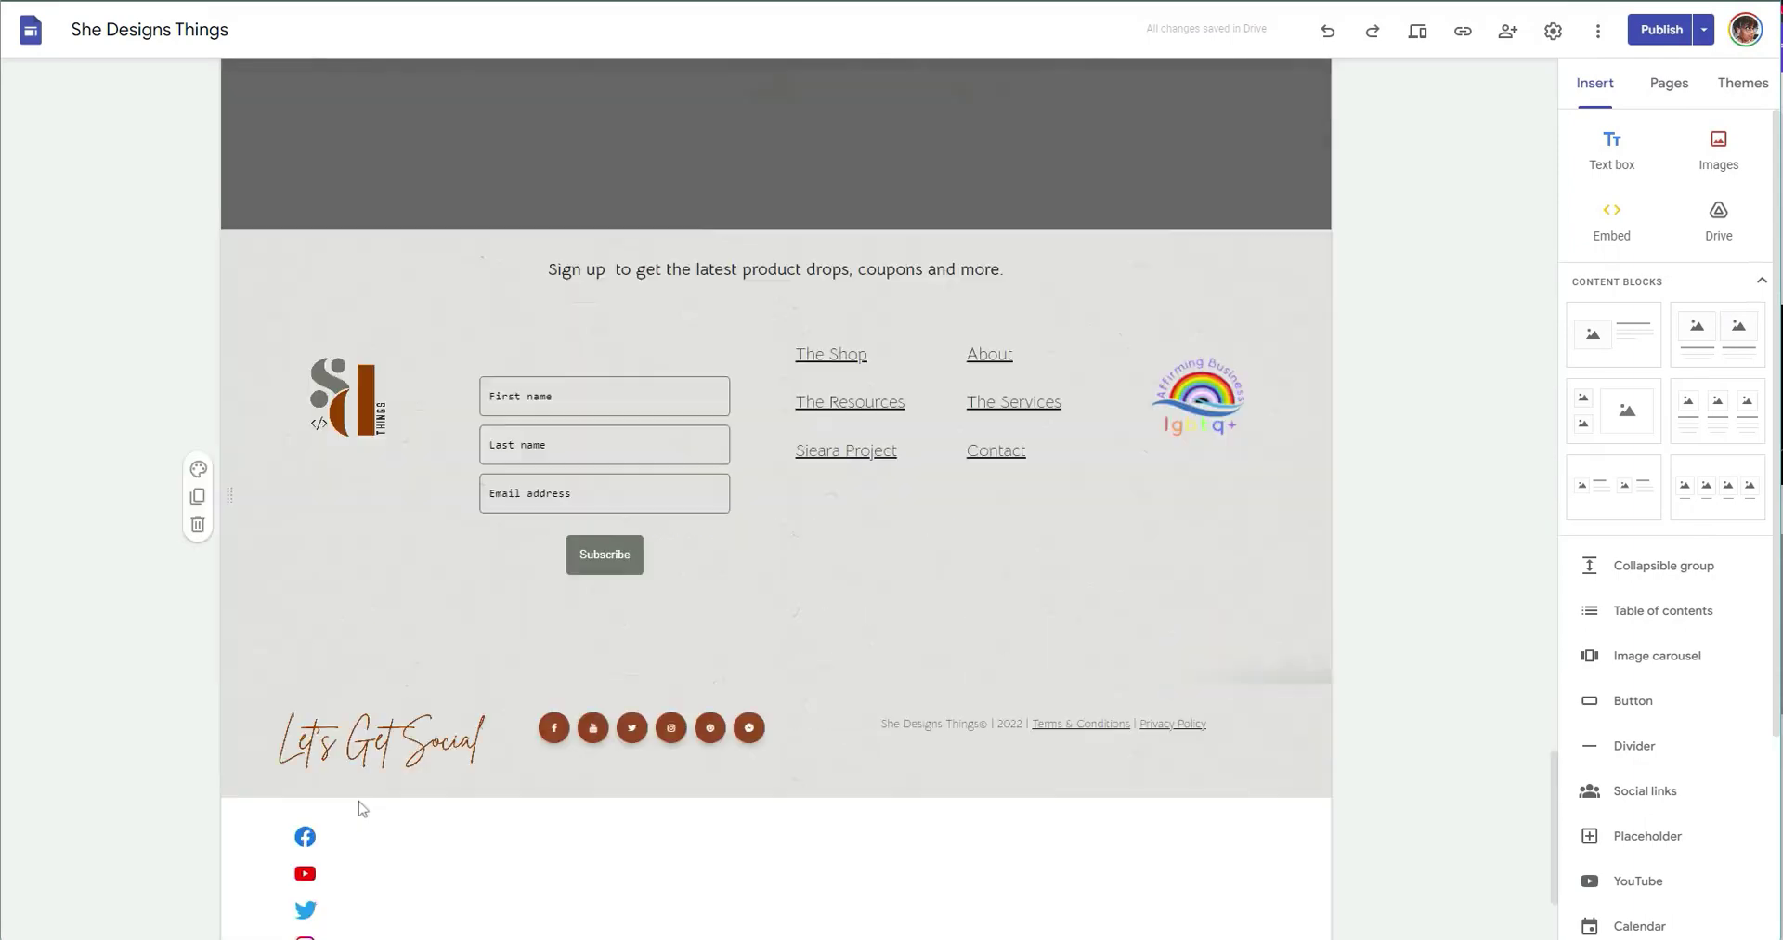
Place the icon column in the footer beside the logo and review it in the phone preview.
{"action": "left_click", "coordinate": [305, 837]}
{"action": "left_click_drag", "start_coordinate": [306, 650], "coordinate": [364, 296]}
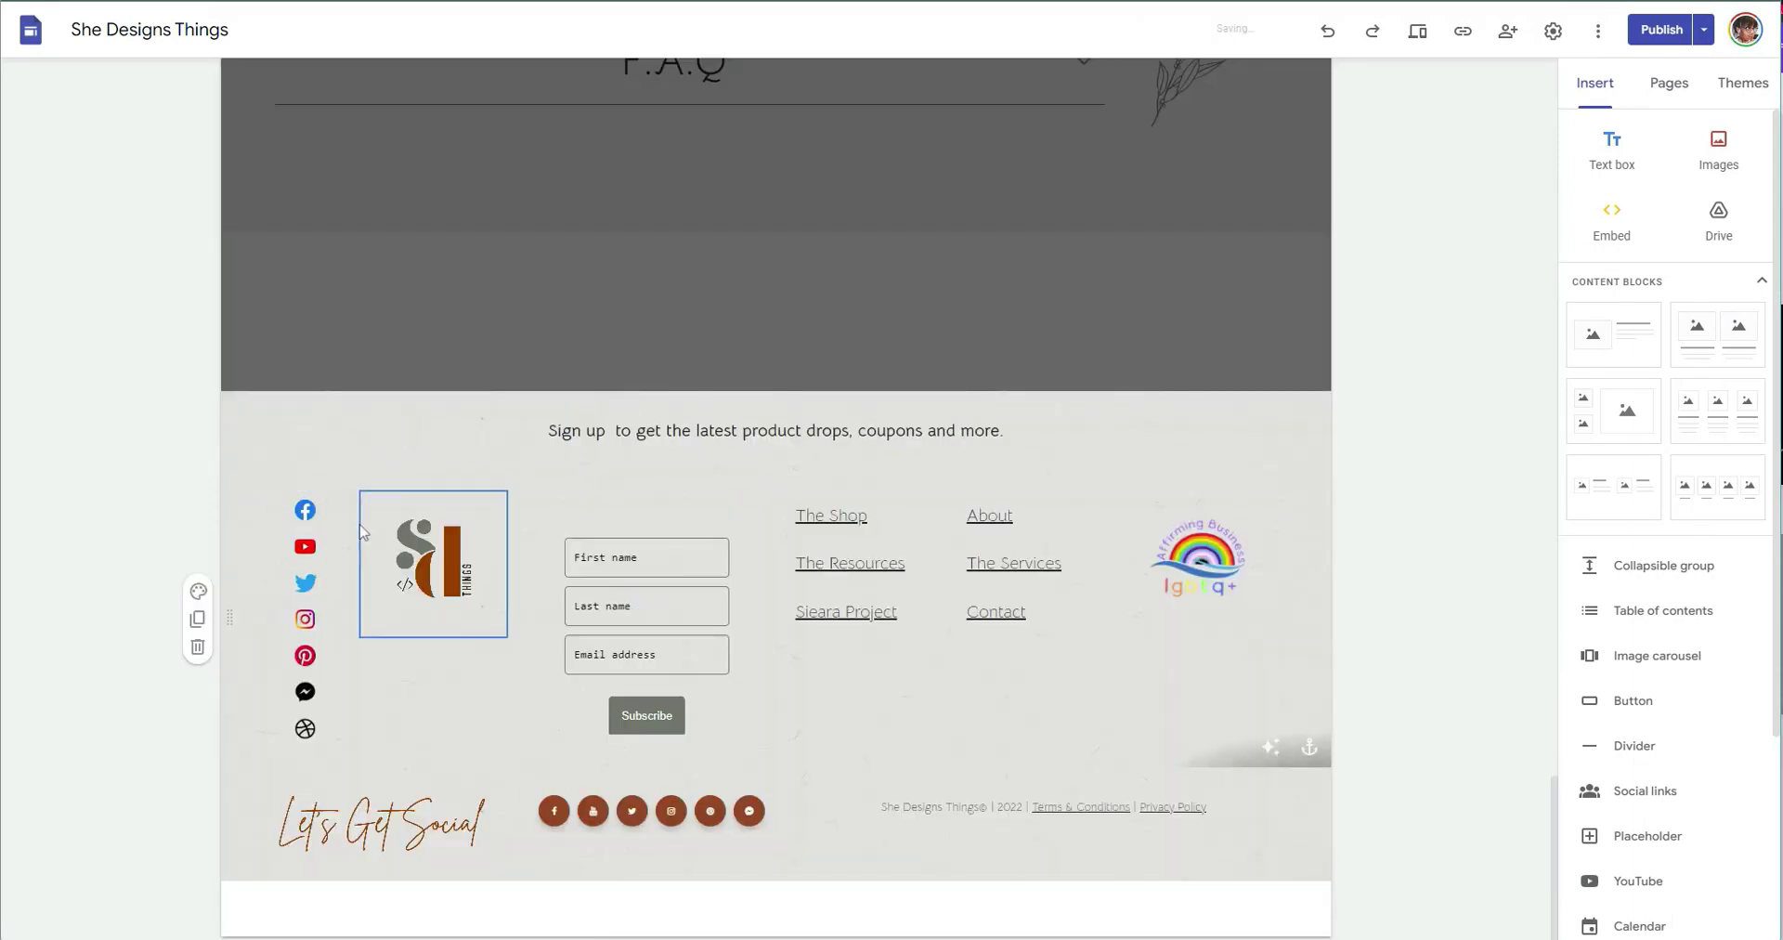
{"action": "left_click", "coordinate": [1421, 35]}
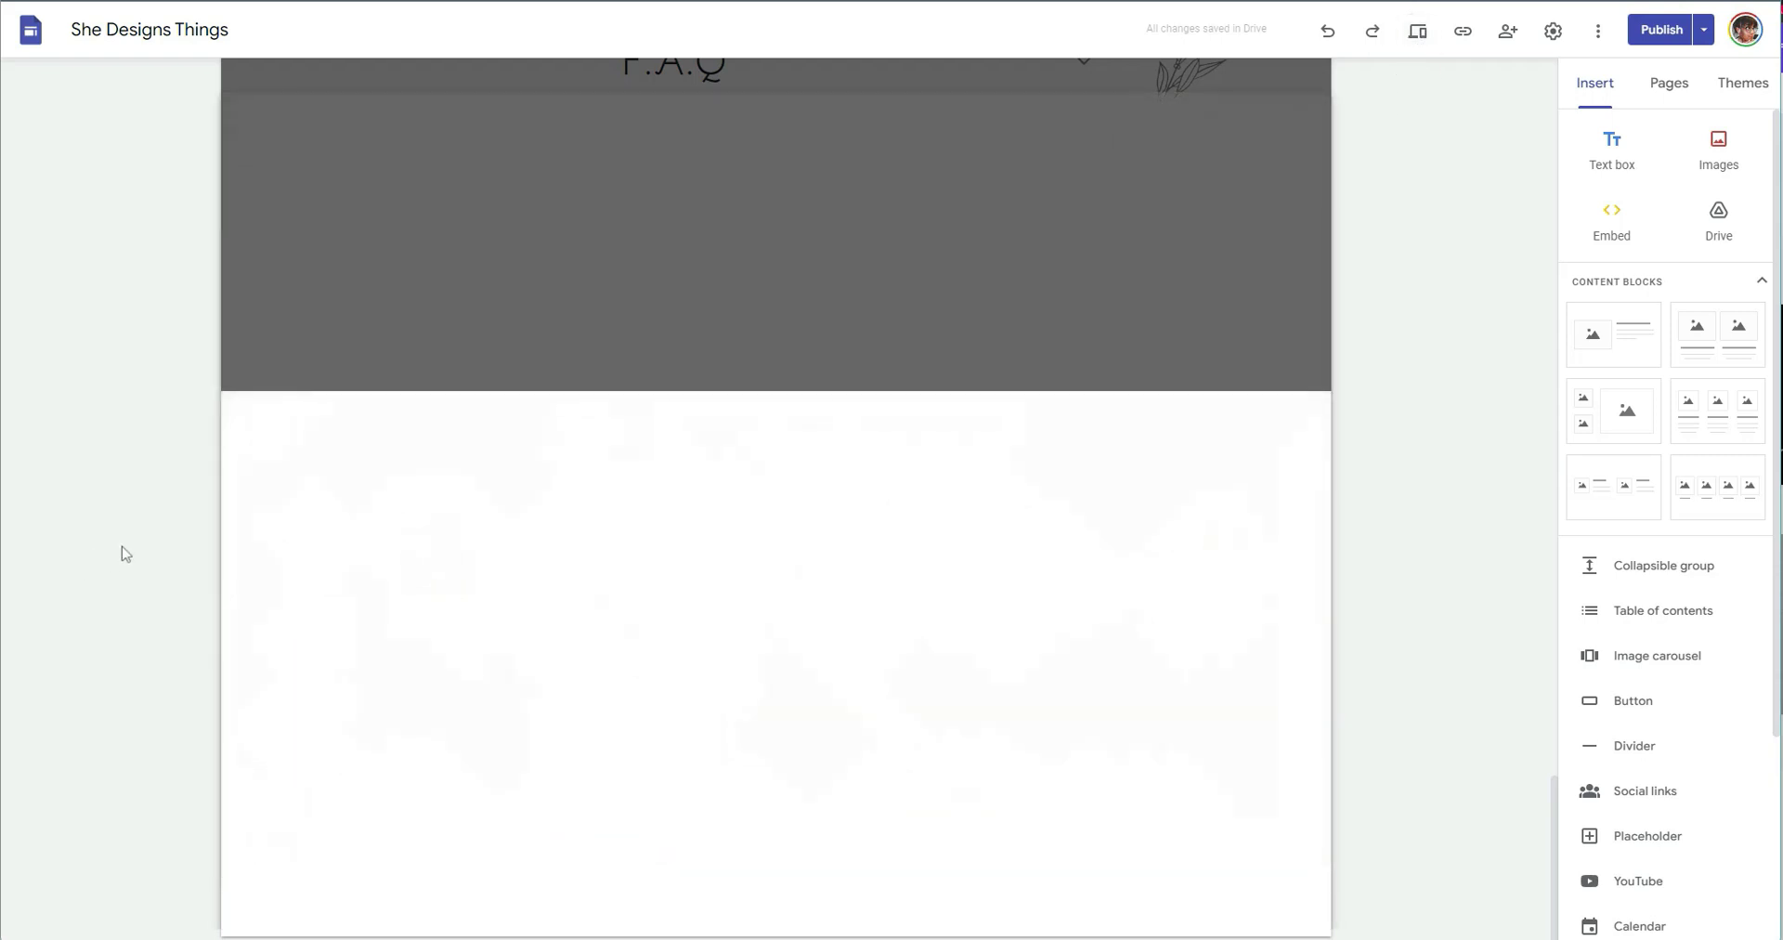
{"action": "scroll", "coordinate": [914, 438], "scroll_direction": "down", "scroll_amount": 15}
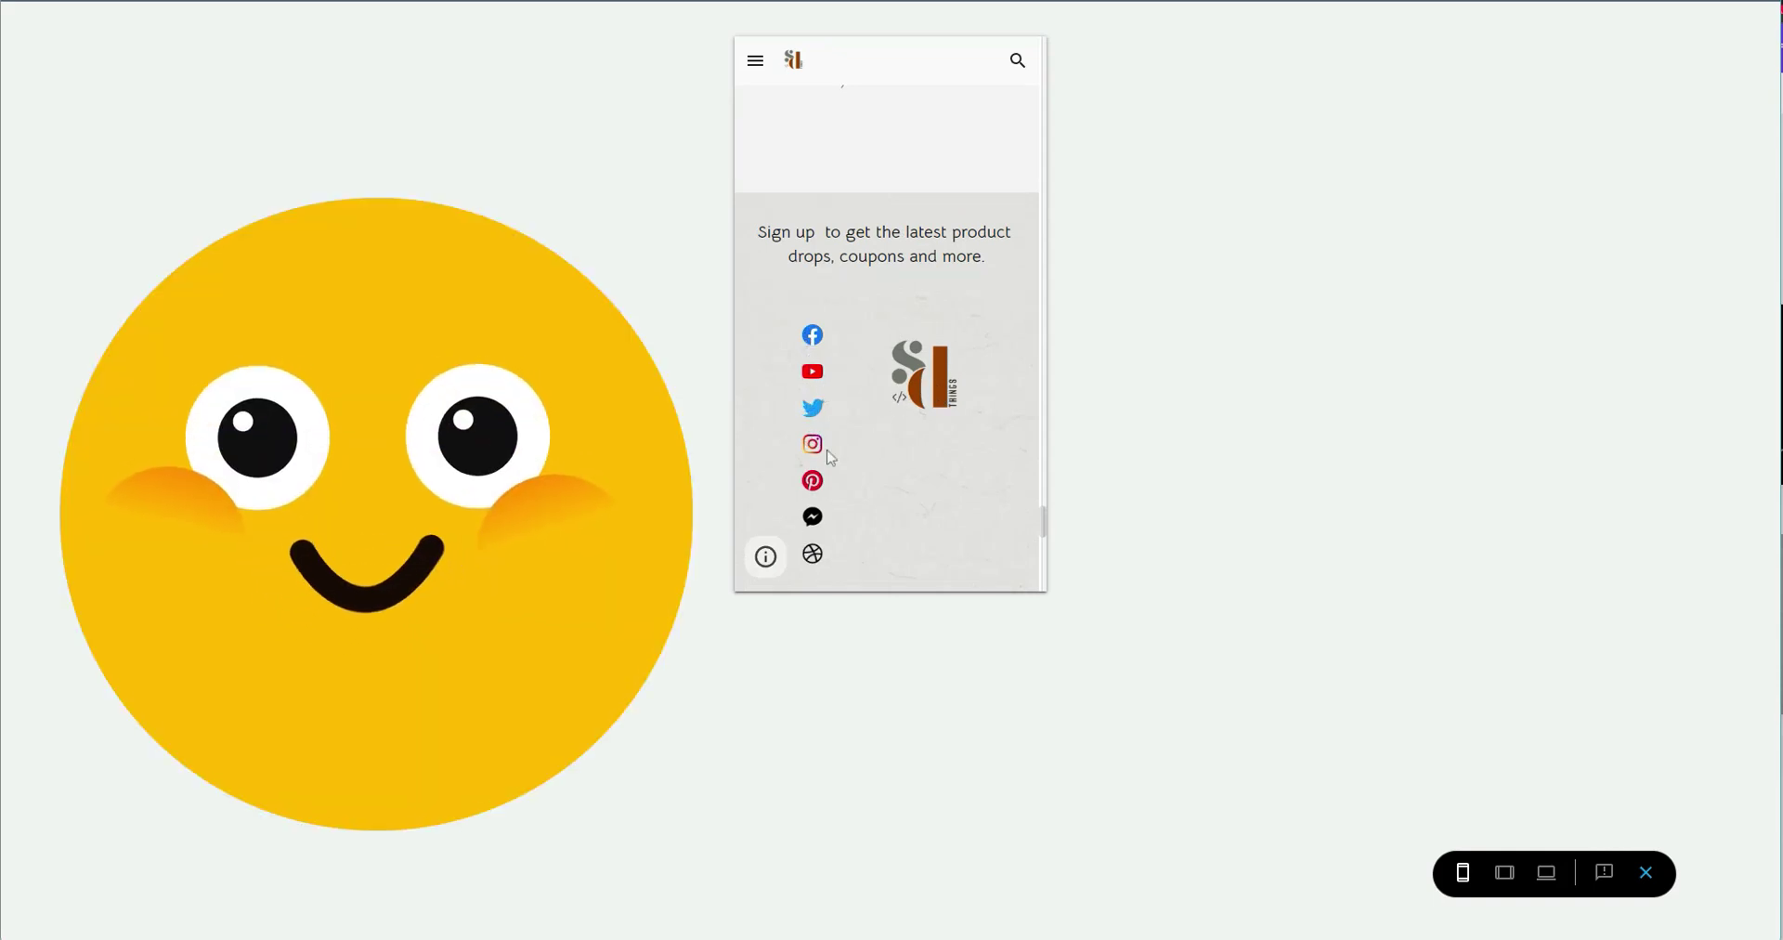
{"action": "scroll", "coordinate": [844, 577], "scroll_direction": "down", "scroll_amount": 2}
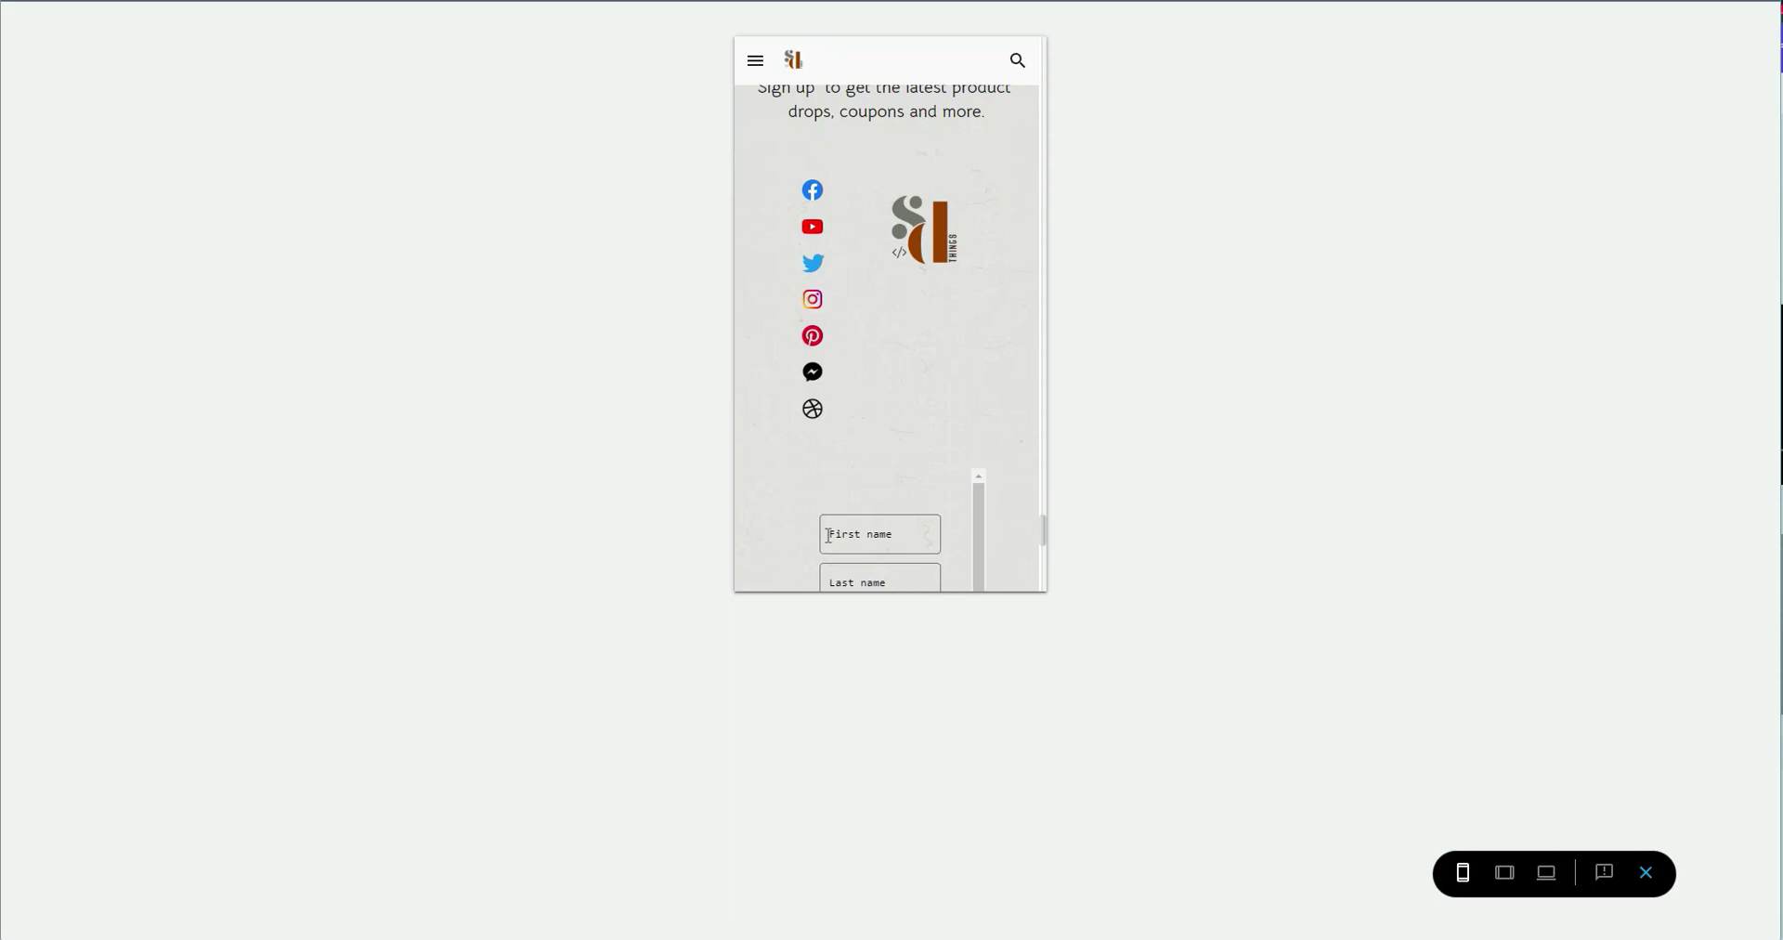
{"action": "scroll", "coordinate": [829, 543], "scroll_direction": "up", "scroll_amount": 2}
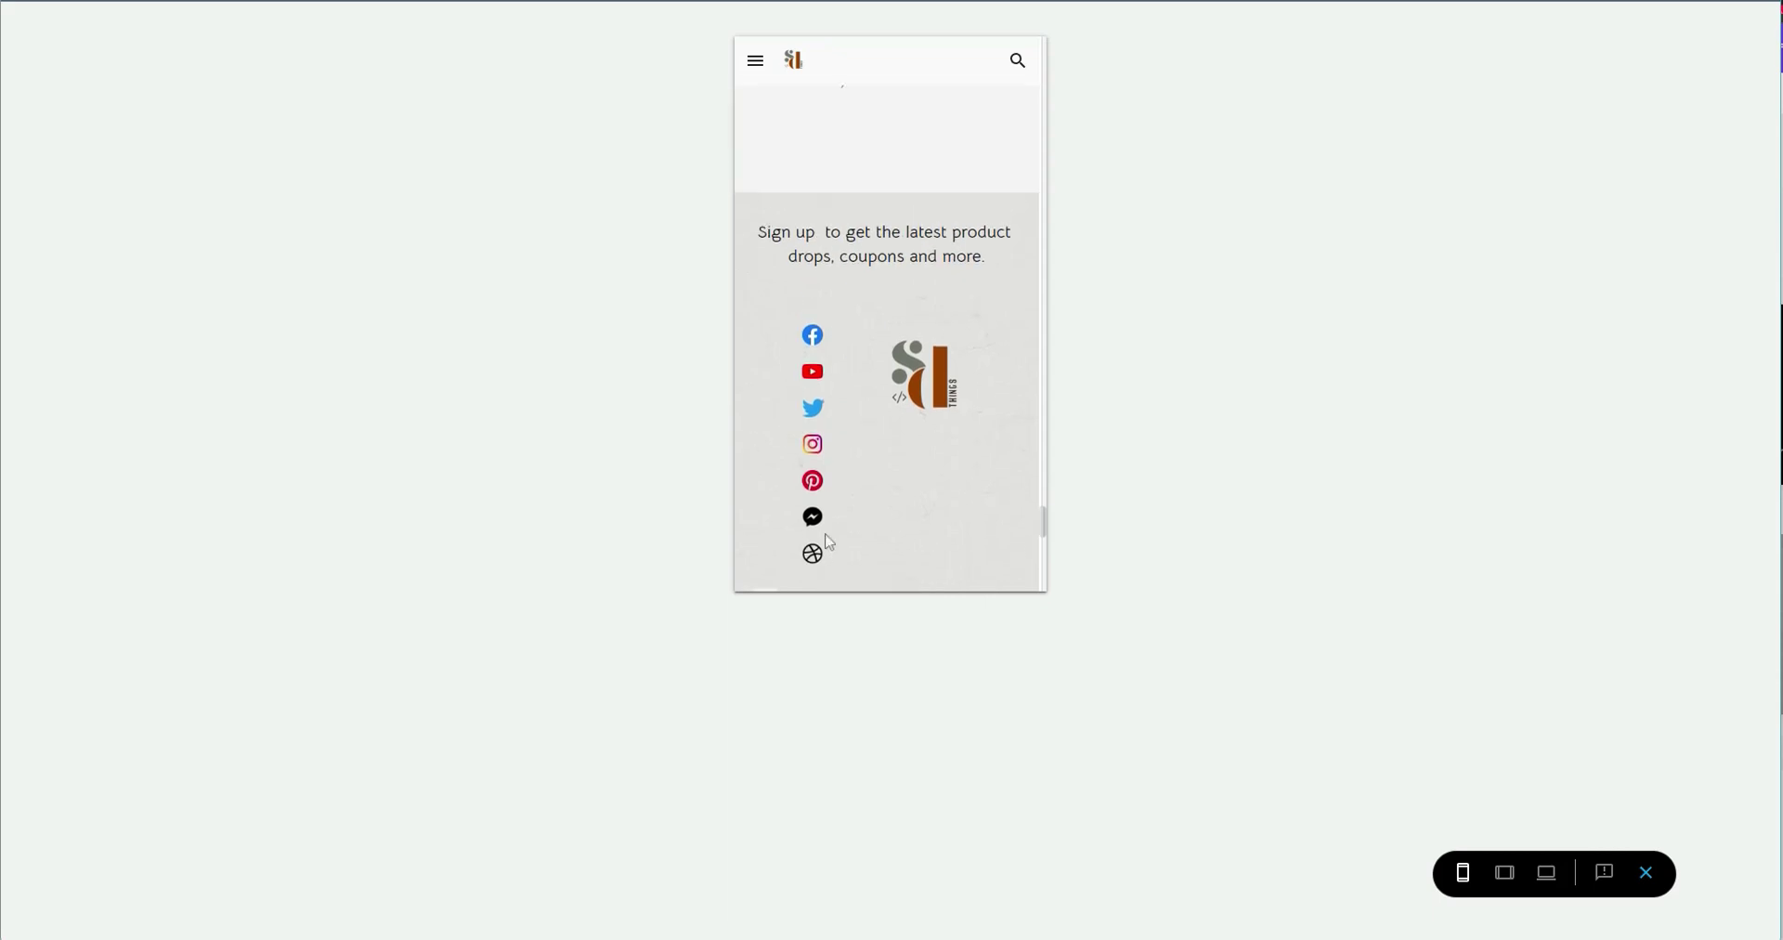
{"action": "left_click", "coordinate": [1645, 872]}
Move the icon column into a new section below the footer and widen it into one full-width row.
{"action": "scroll", "coordinate": [627, 637], "scroll_direction": "down", "scroll_amount": 20}
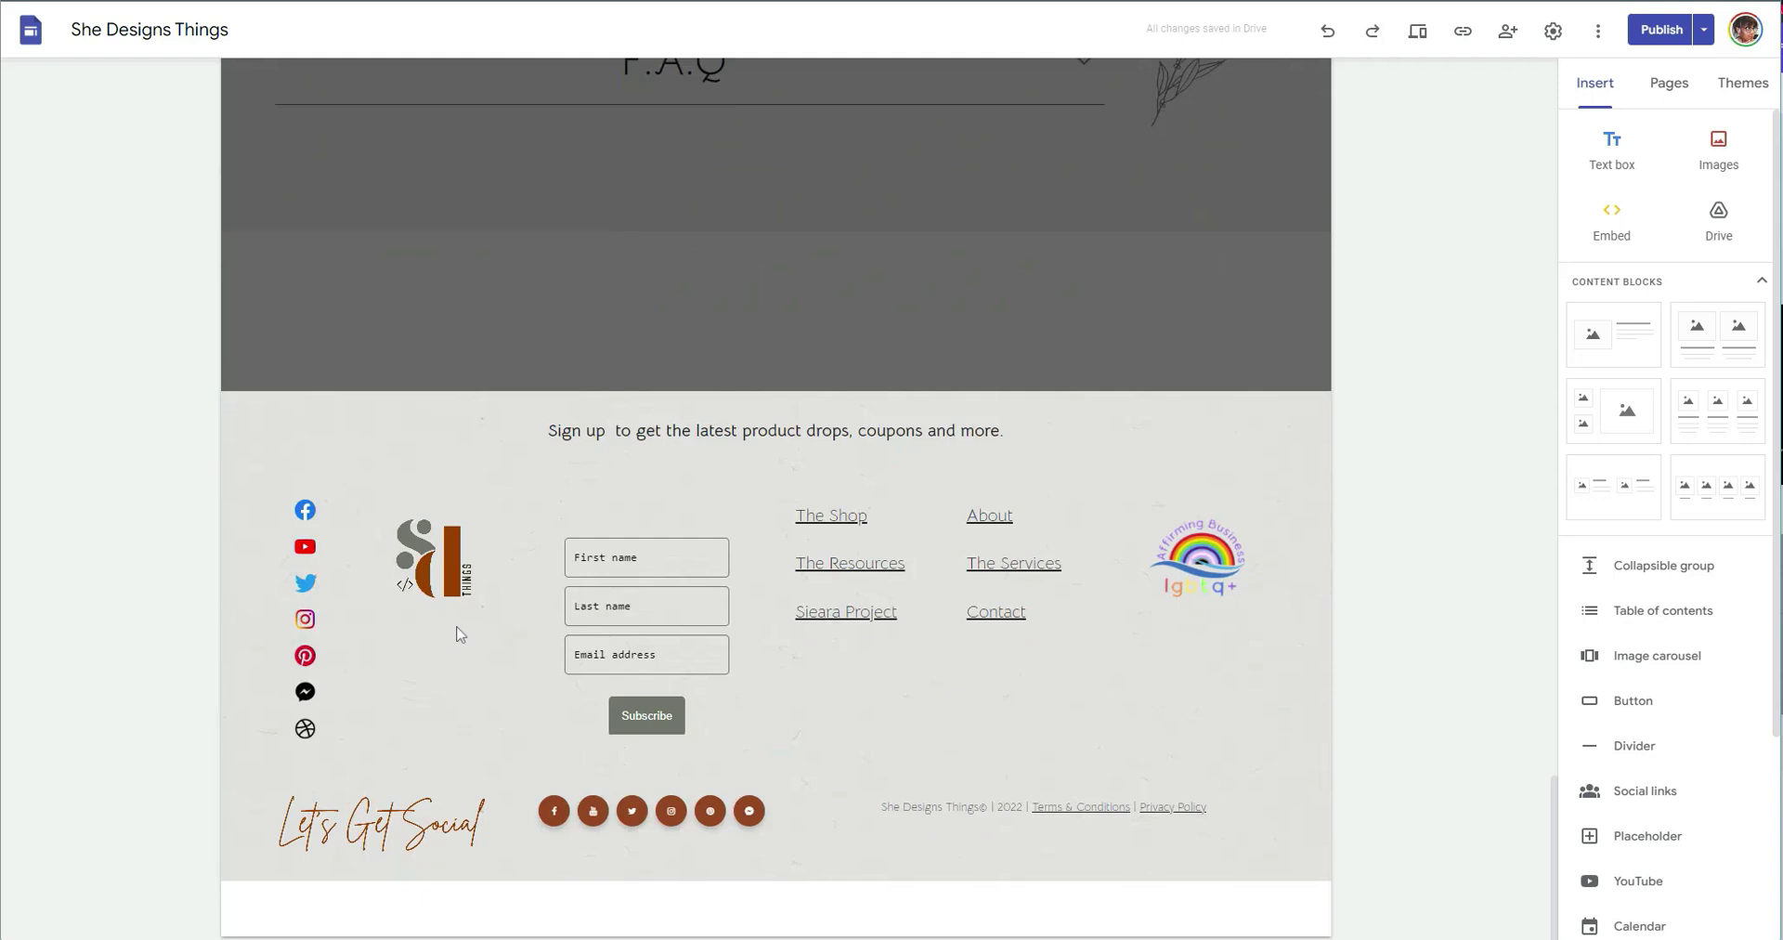
{"action": "left_click", "coordinate": [309, 587]}
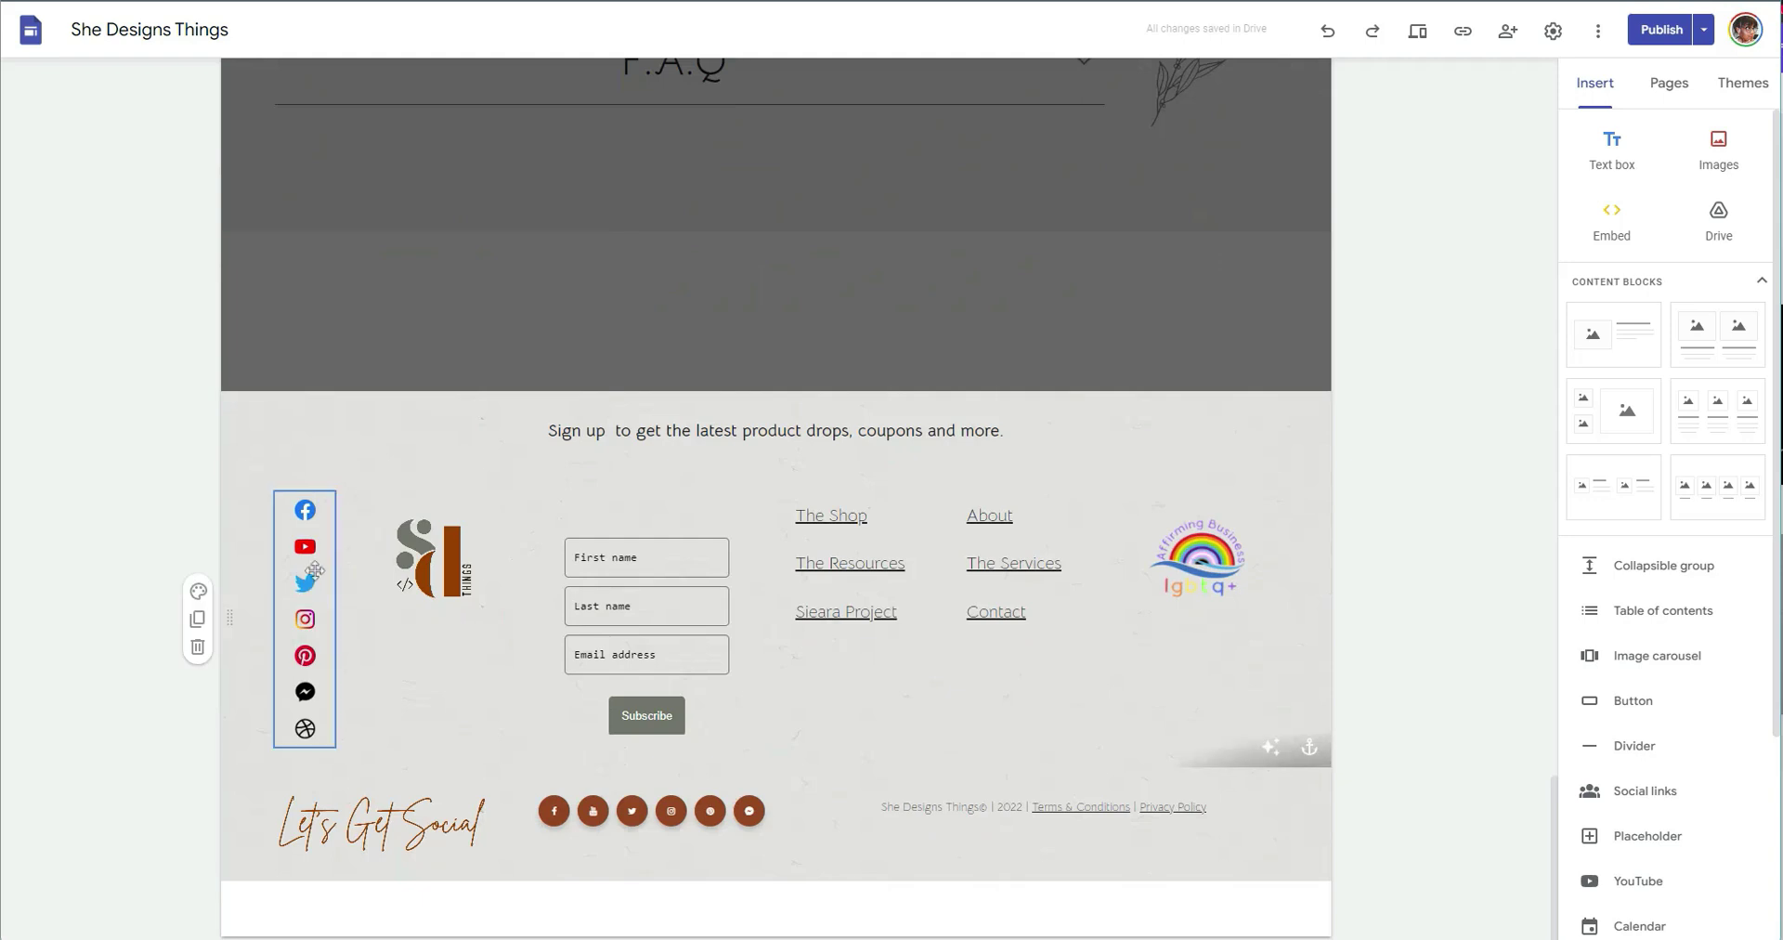
{"action": "left_click_drag", "start_coordinate": [315, 571], "coordinate": [613, 840]}
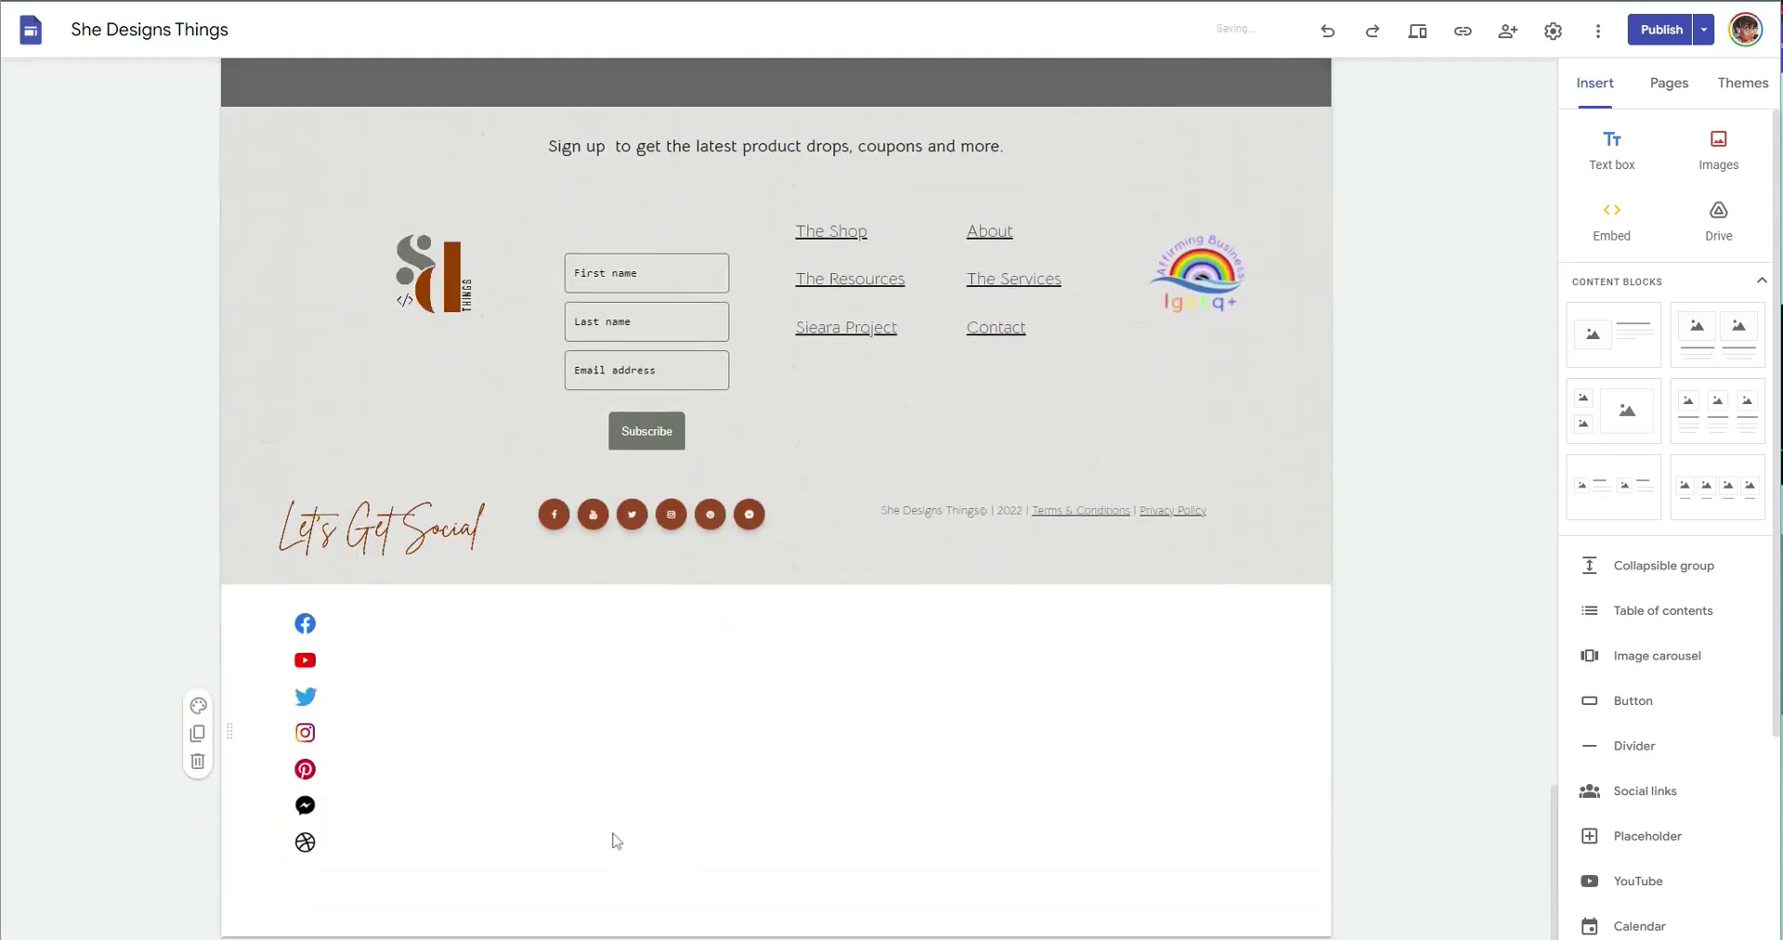
{"action": "left_click", "coordinate": [306, 692]}
{"action": "left_click_drag", "start_coordinate": [334, 728], "coordinate": [825, 723]}
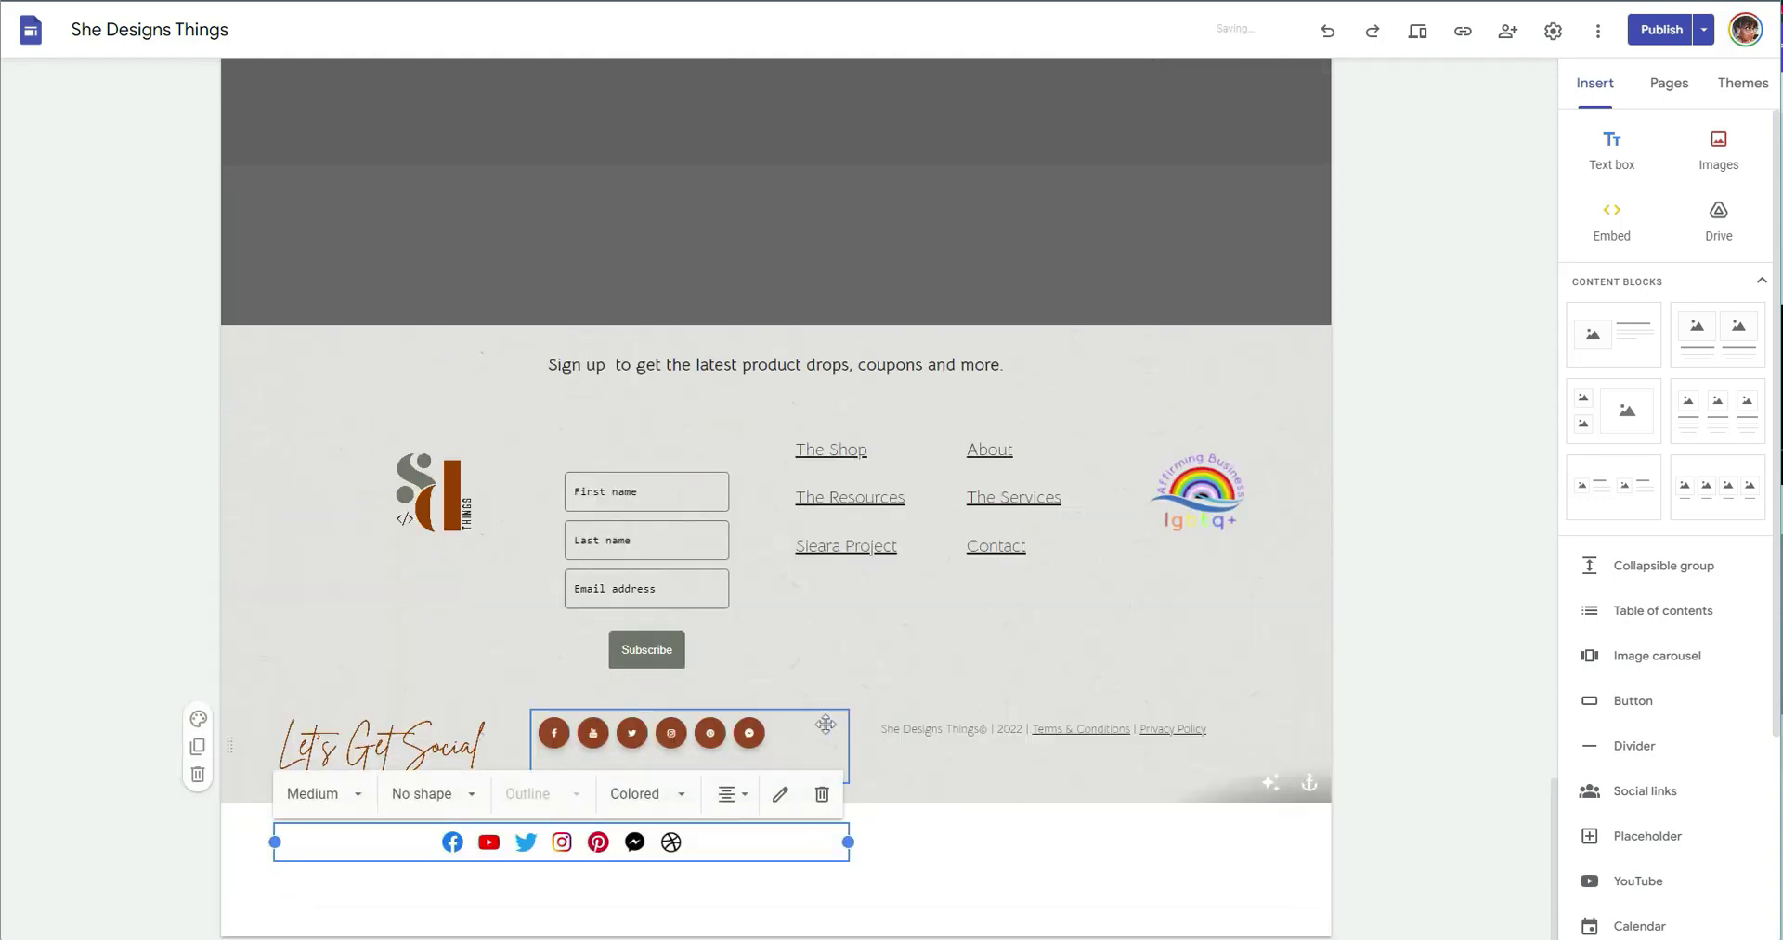
{"action": "left_click_drag", "start_coordinate": [848, 843], "coordinate": [441, 833]}
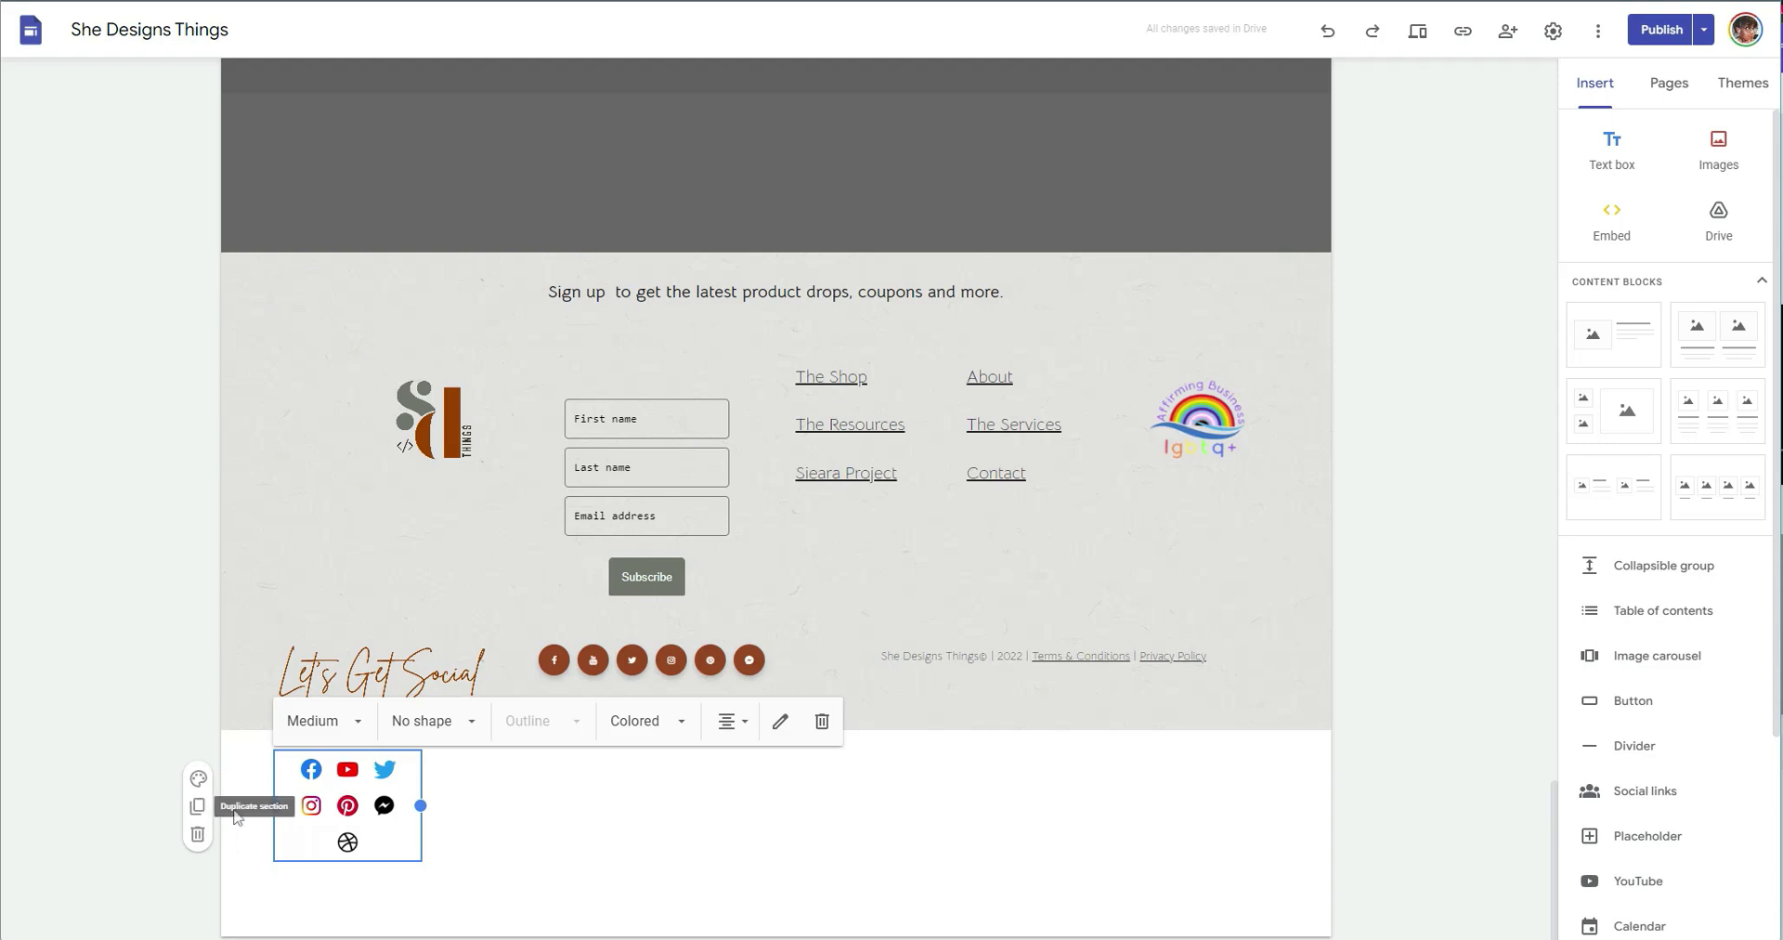
{"action": "left_click_drag", "start_coordinate": [421, 805], "coordinate": [1277, 805]}
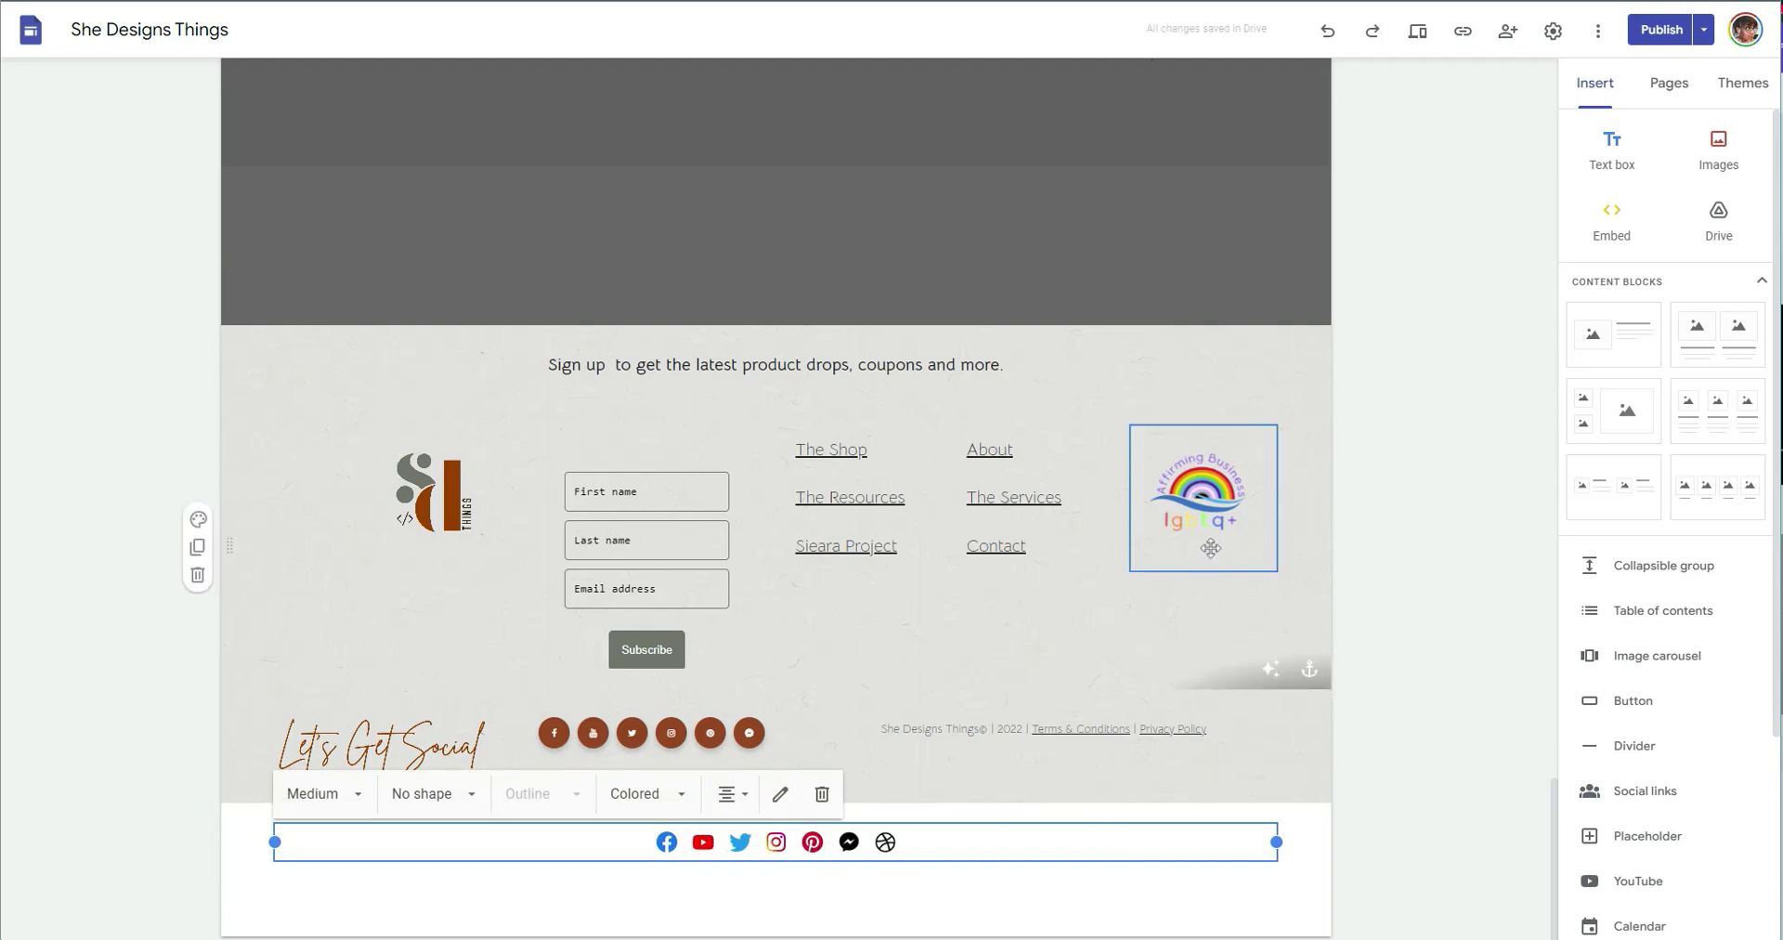
Shift the SD logo and sign-up form left and make the form's block taller.
{"action": "left_click", "coordinate": [432, 492]}
{"action": "left_click_drag", "start_coordinate": [432, 492], "coordinate": [349, 501]}
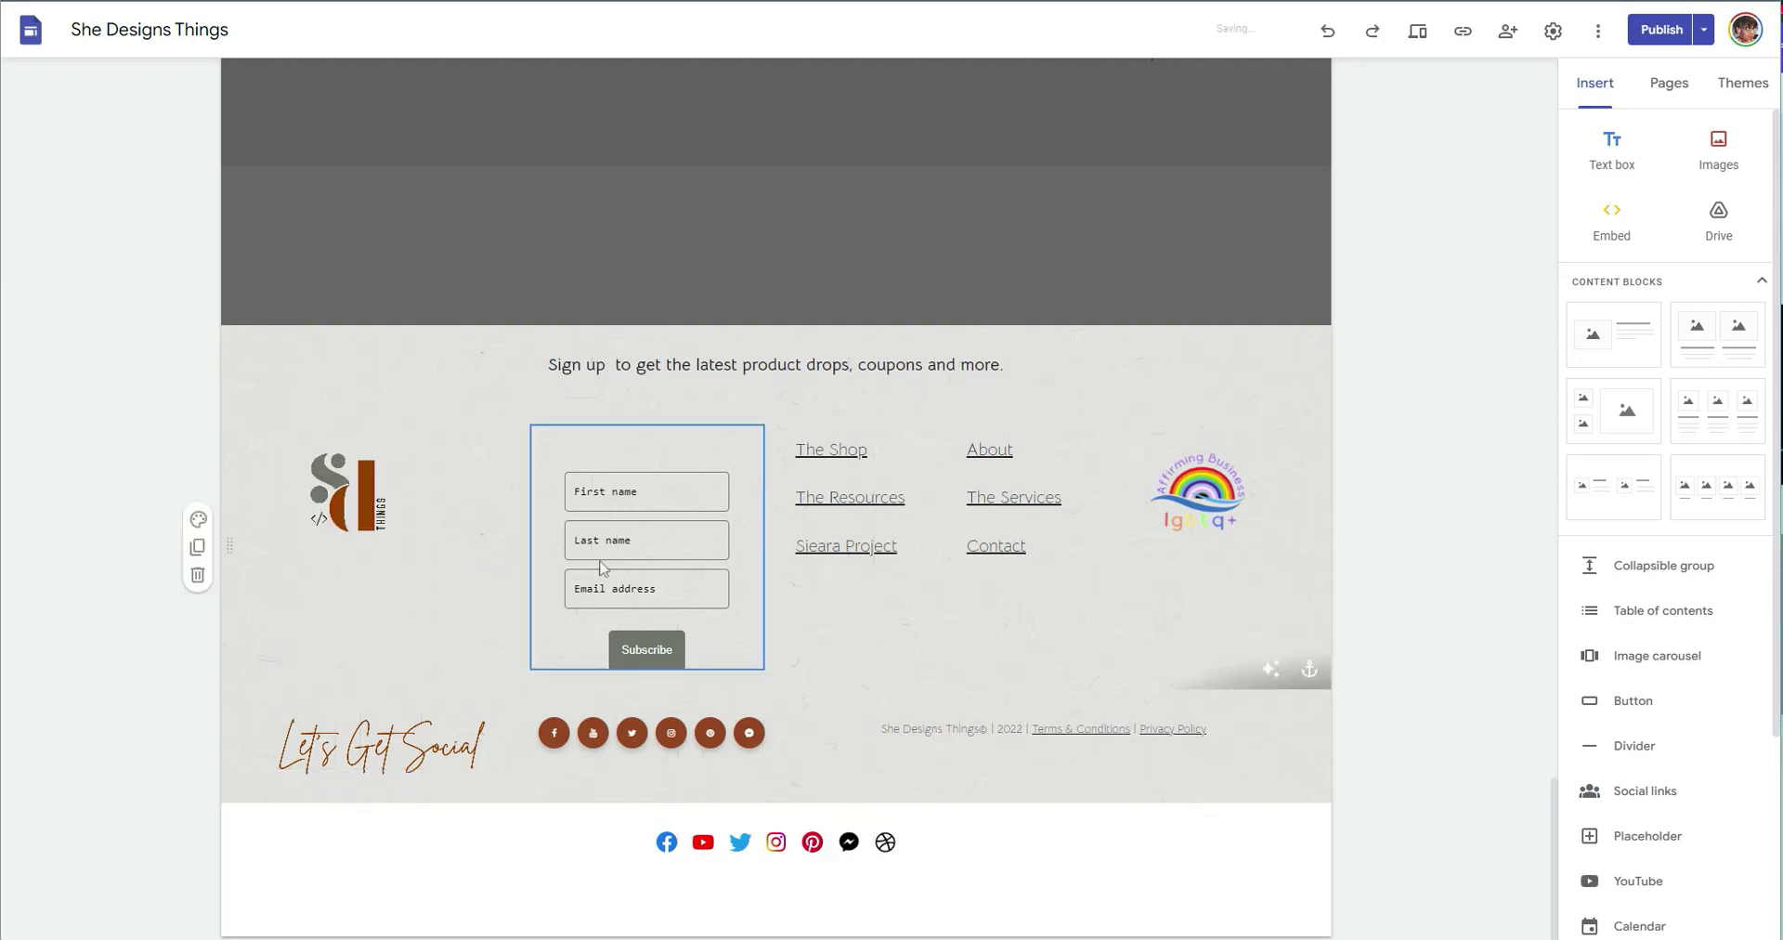
{"action": "left_click_drag", "start_coordinate": [601, 569], "coordinate": [486, 531]}
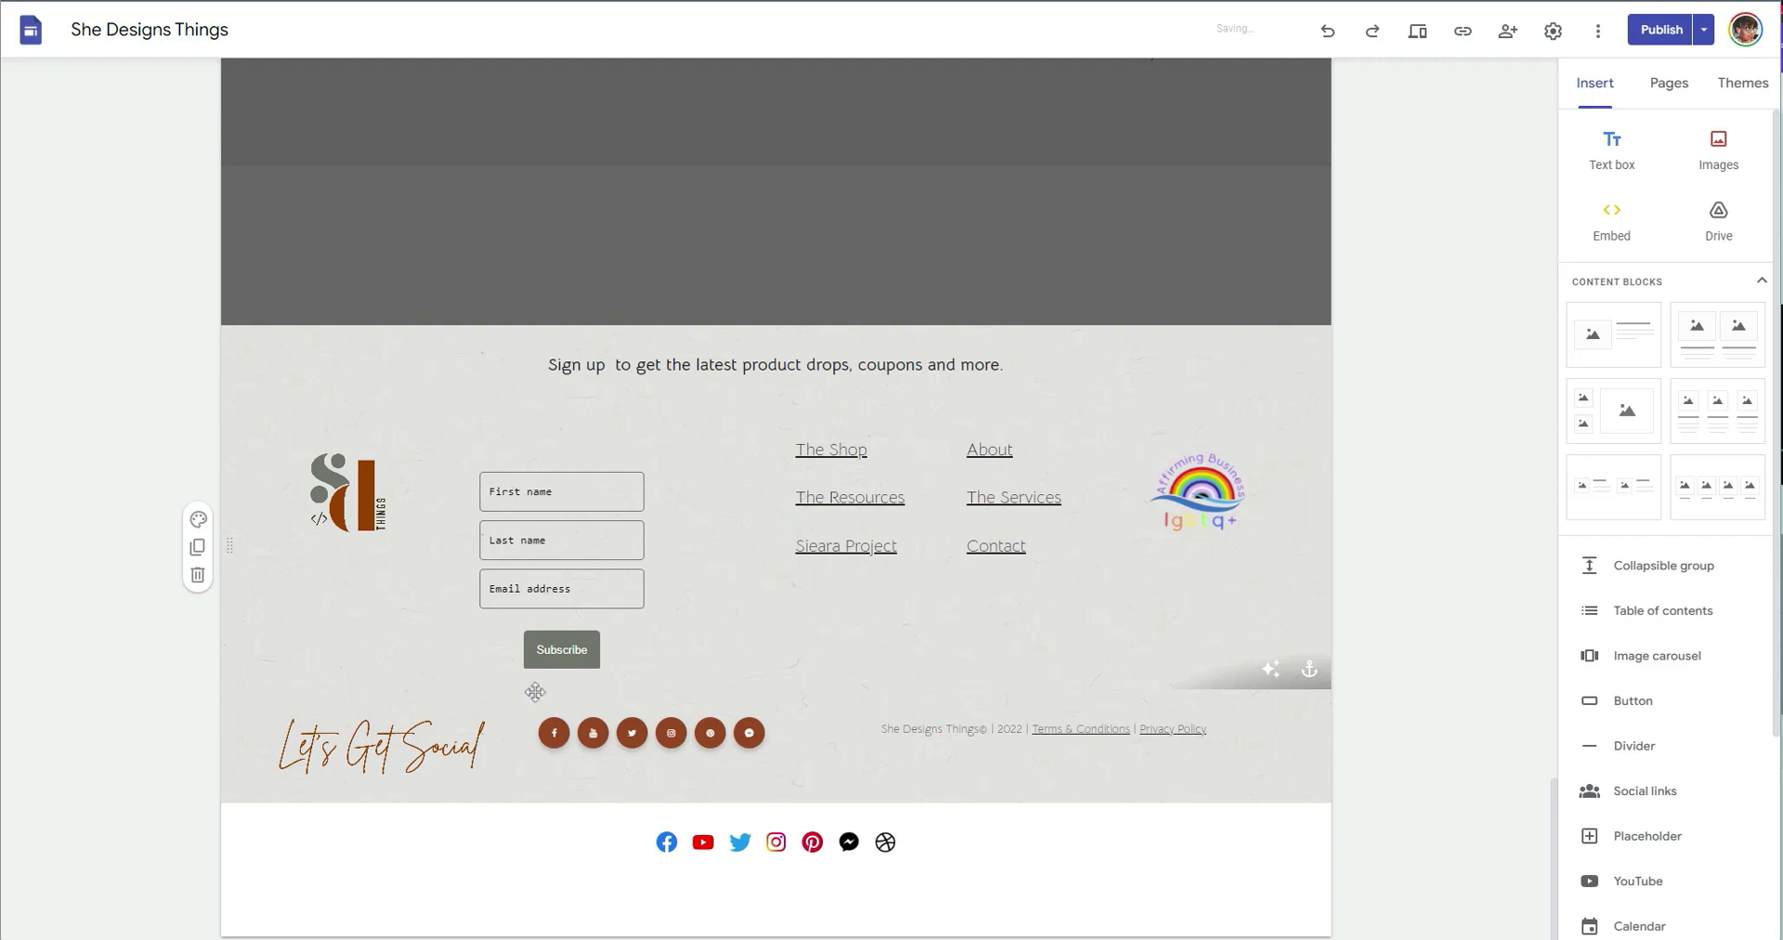
{"action": "left_click_drag", "start_coordinate": [562, 669], "coordinate": [562, 704]}
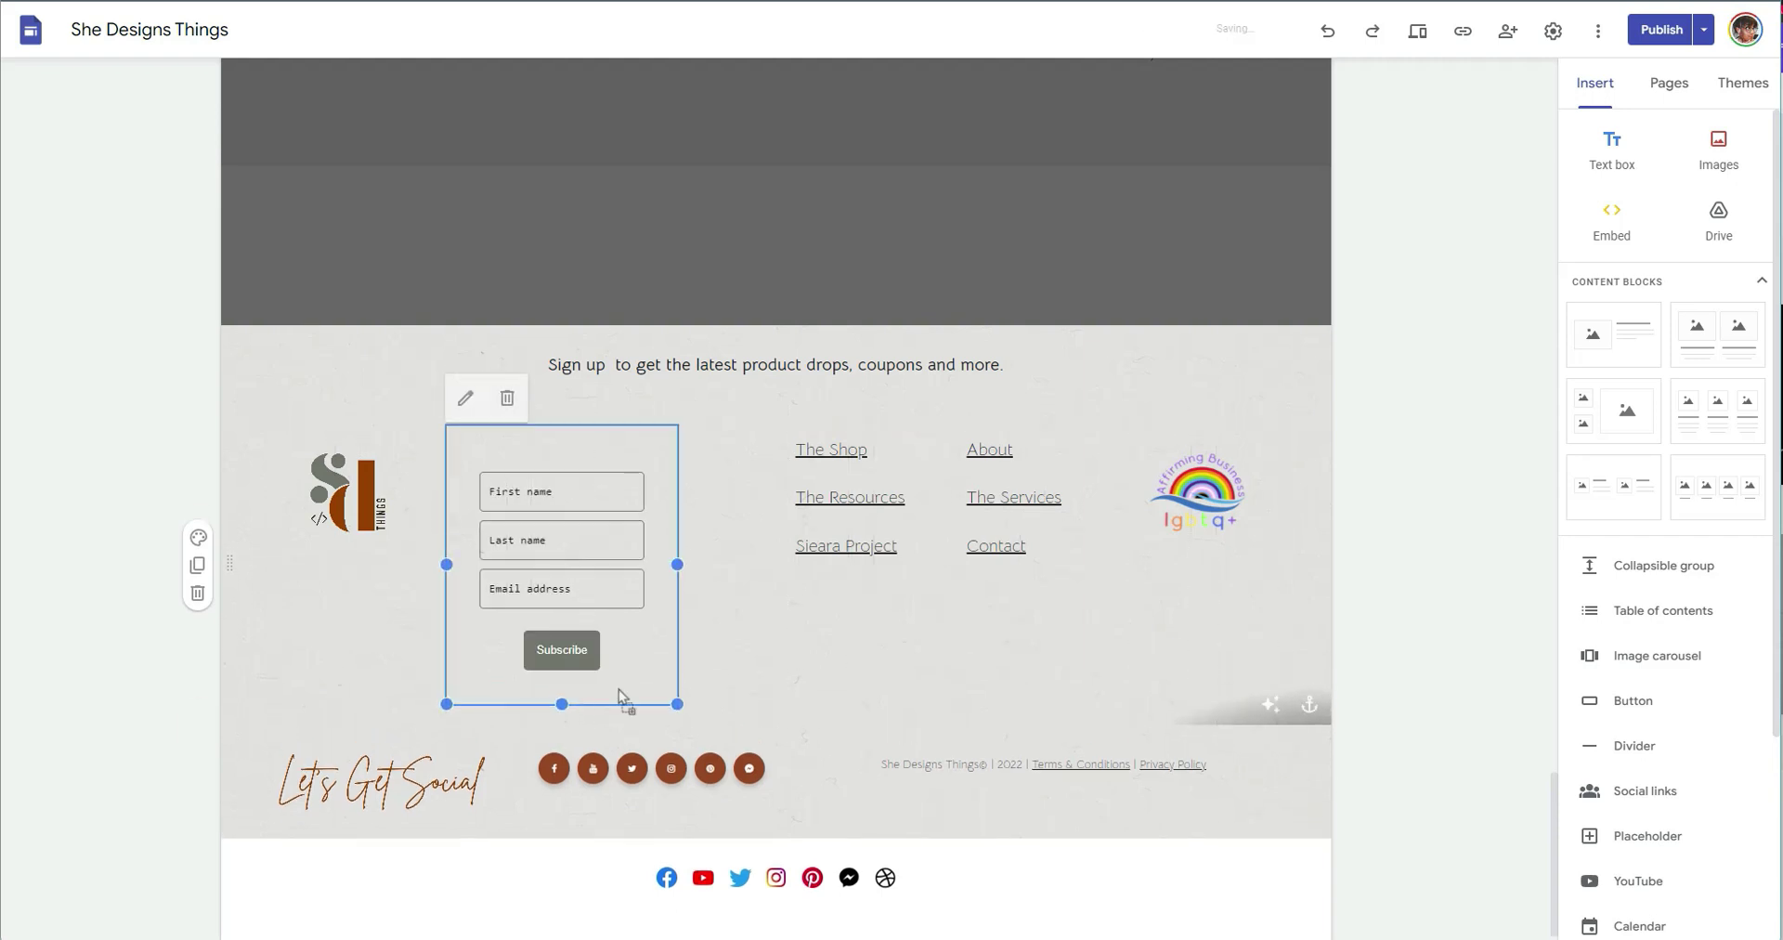